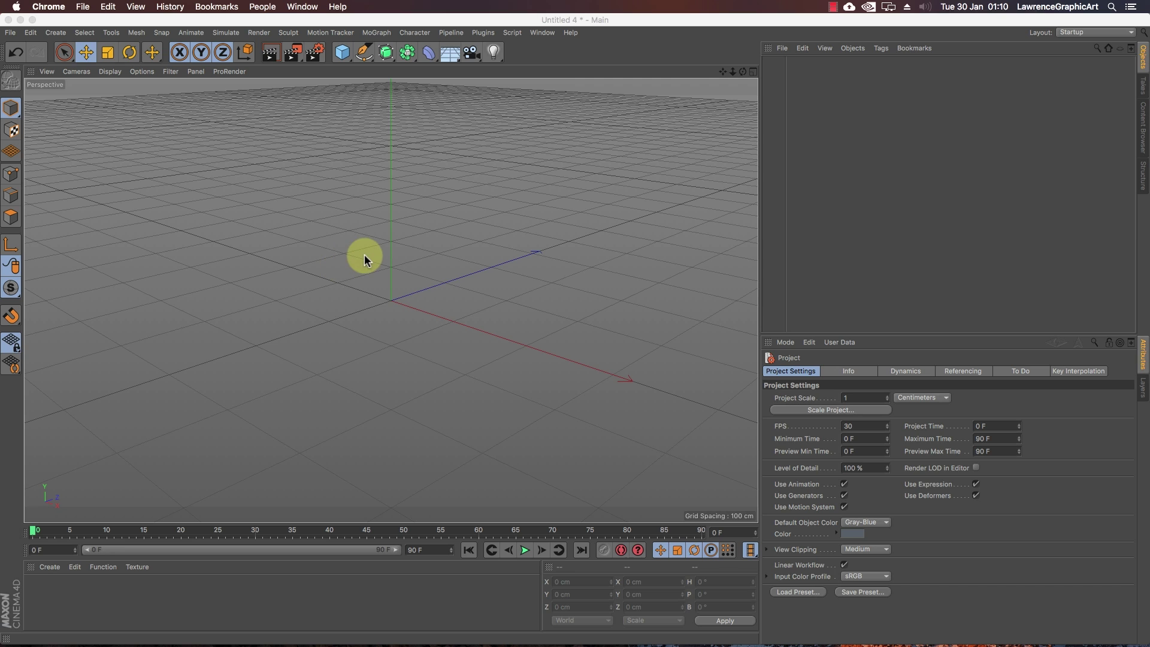
Add a Plane primitive and set its width and height to 100 cm
{"action": "left_click", "coordinate": [343, 55]}
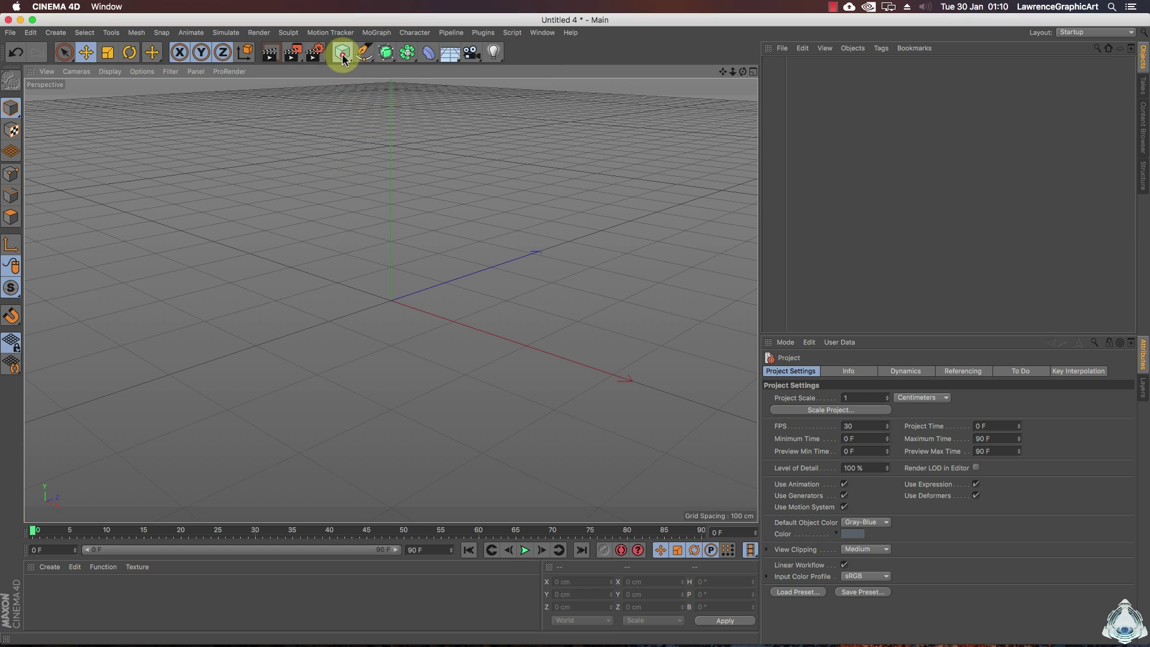
{"action": "left_click", "coordinate": [449, 92]}
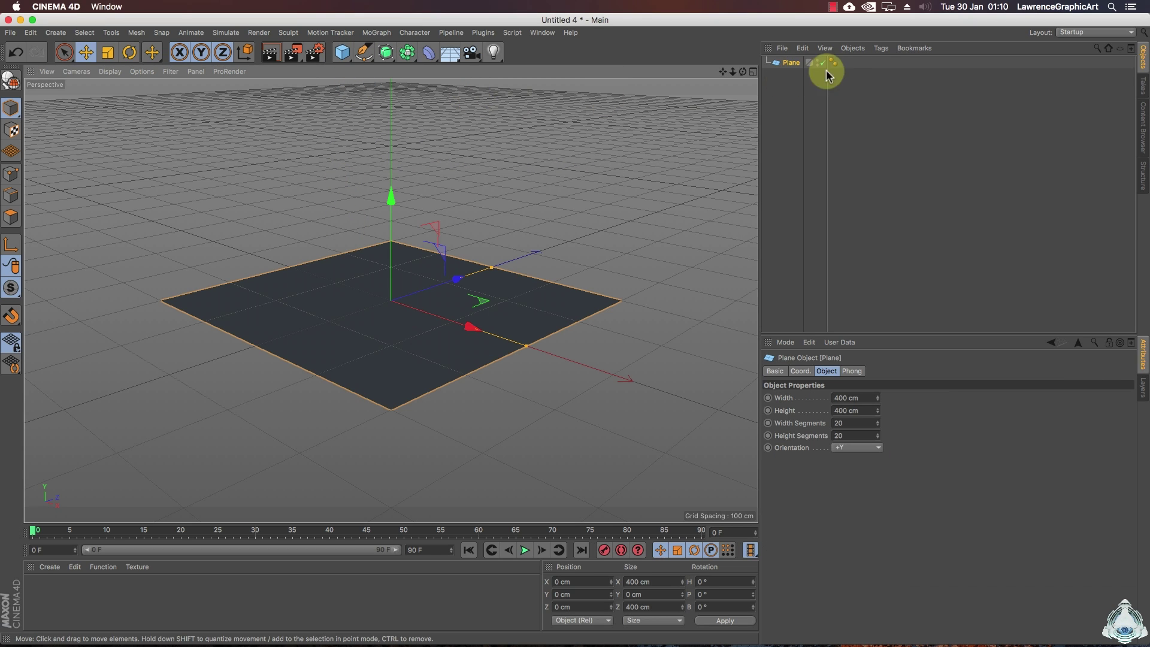
{"action": "left_click", "coordinate": [872, 398]}
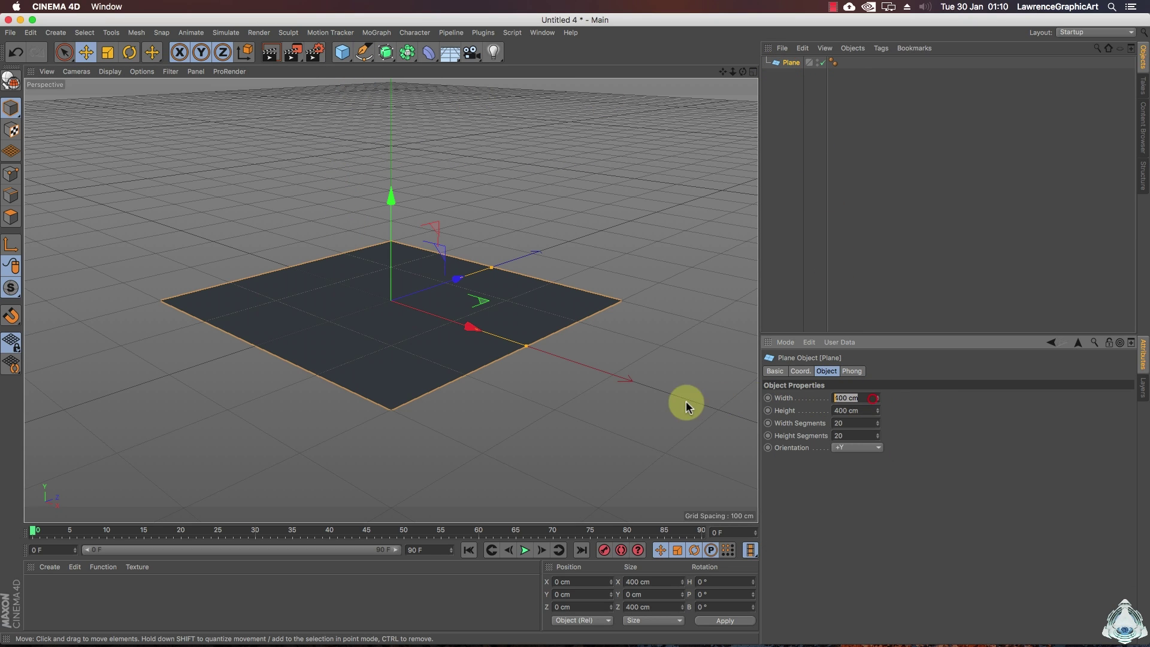
{"action": "type", "text": "100"}
{"action": "left_click", "coordinate": [862, 411]}
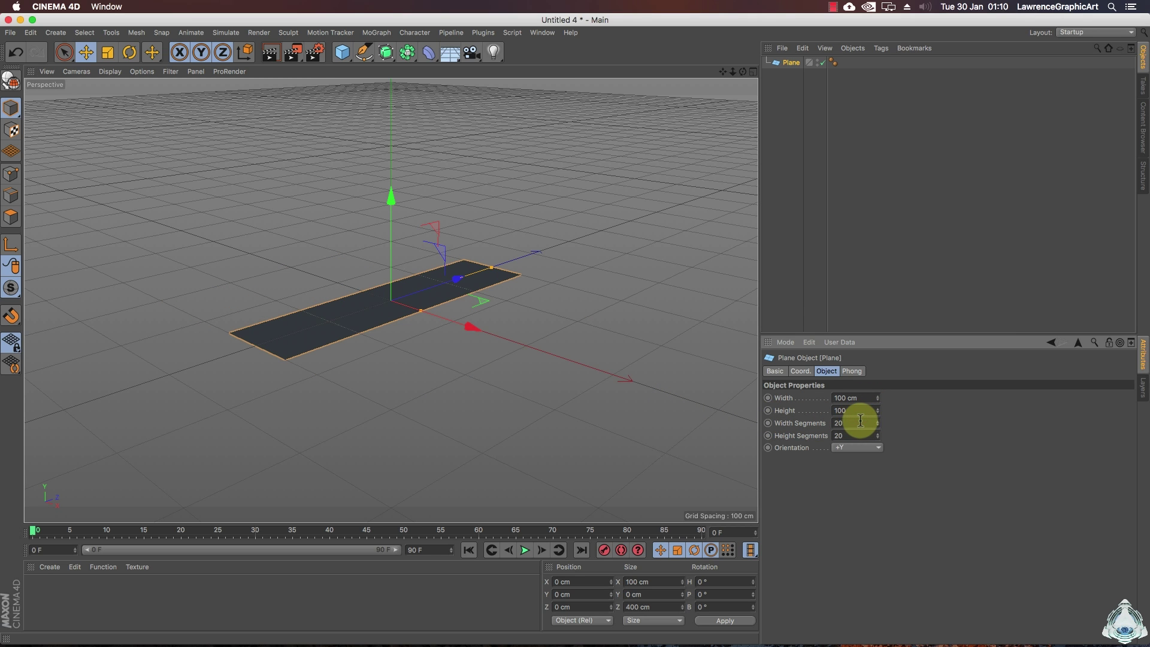
{"action": "type", "text": "100"}
{"action": "key", "text": "Return"}
Switch the perspective view's display mode to Gouraud Shading (Lines) so the plane's segments are drawn
{"action": "left_click", "coordinate": [390, 307]}
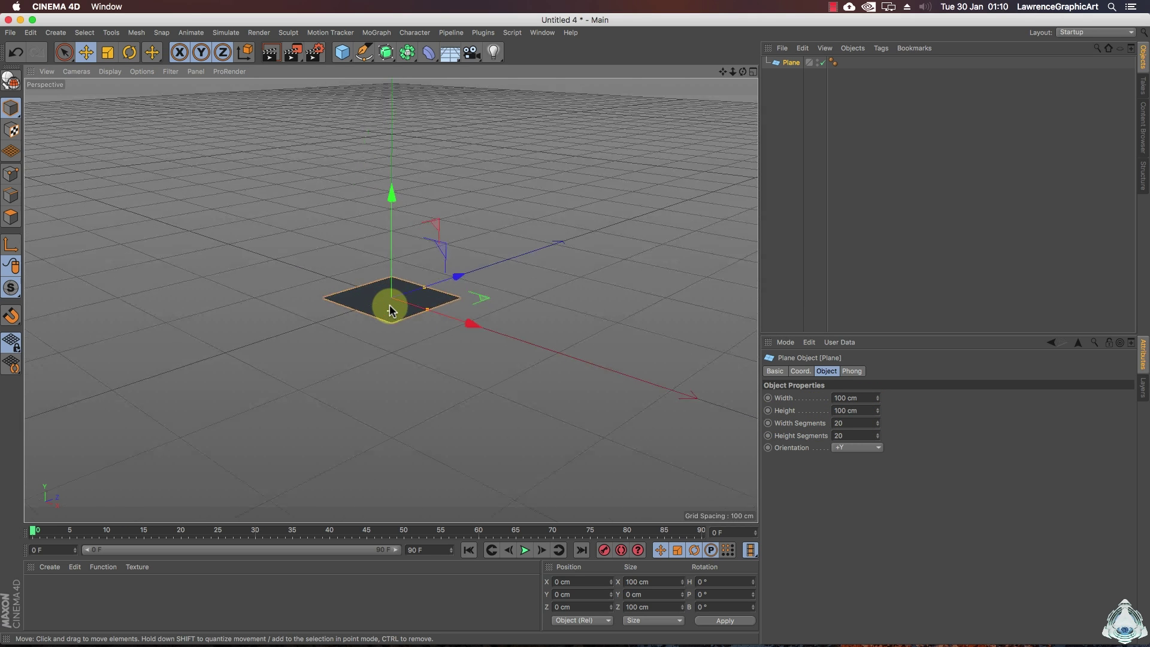
{"action": "scroll", "coordinate": [390, 303], "scroll_direction": "up", "scroll_amount": 5}
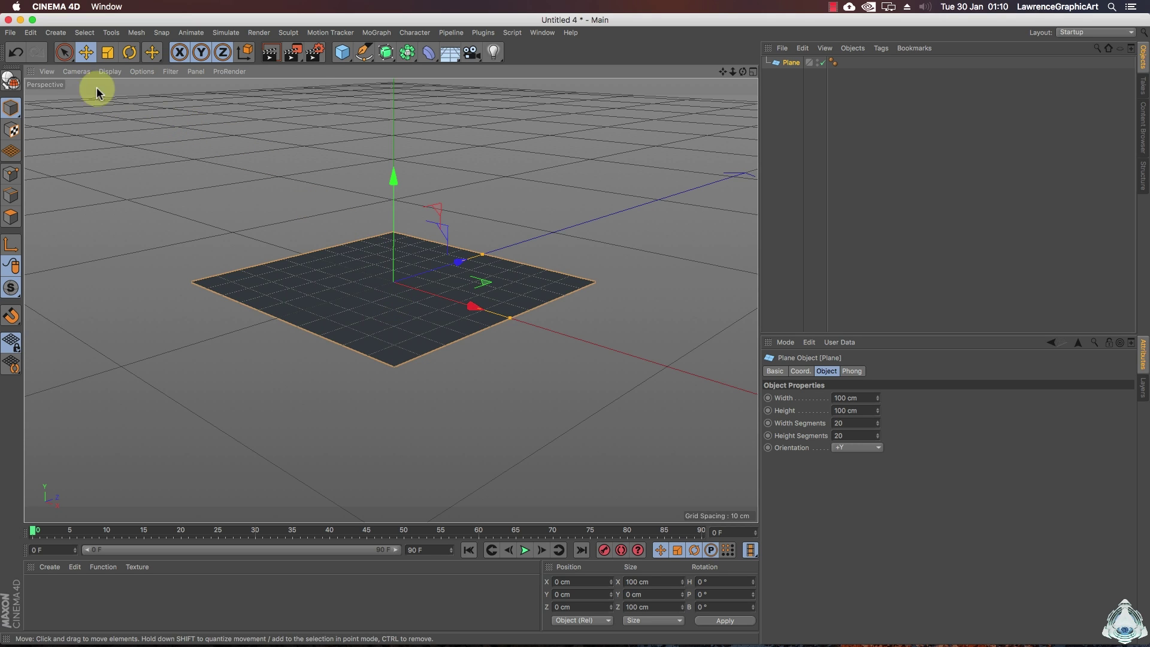
{"action": "left_click", "coordinate": [110, 72]}
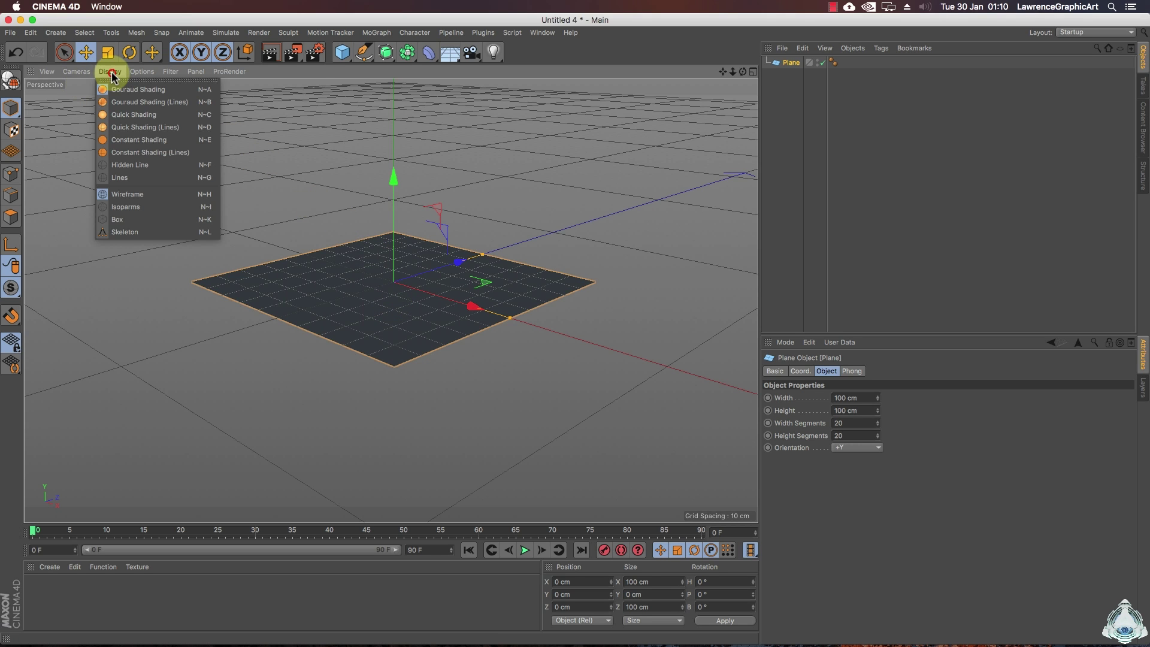
{"action": "left_click", "coordinate": [153, 101]}
{"action": "scroll", "coordinate": [390, 272], "scroll_direction": "up", "scroll_amount": 3}
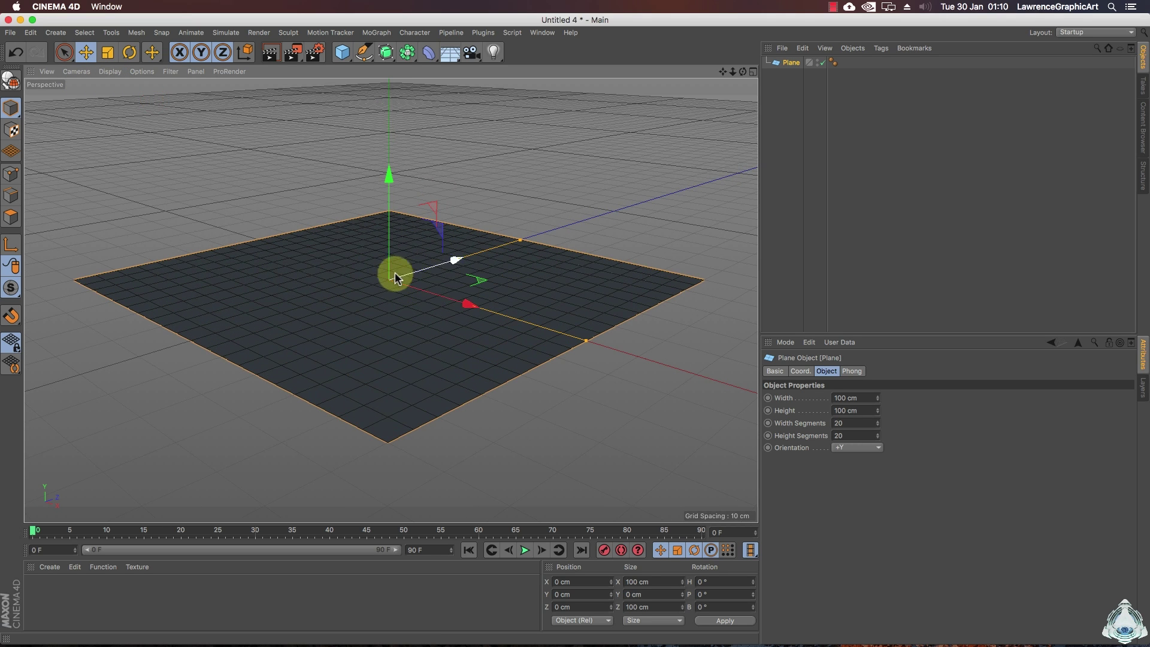
Set the plane's width segments and height segments to 45 each
{"action": "left_click", "coordinate": [862, 424]}
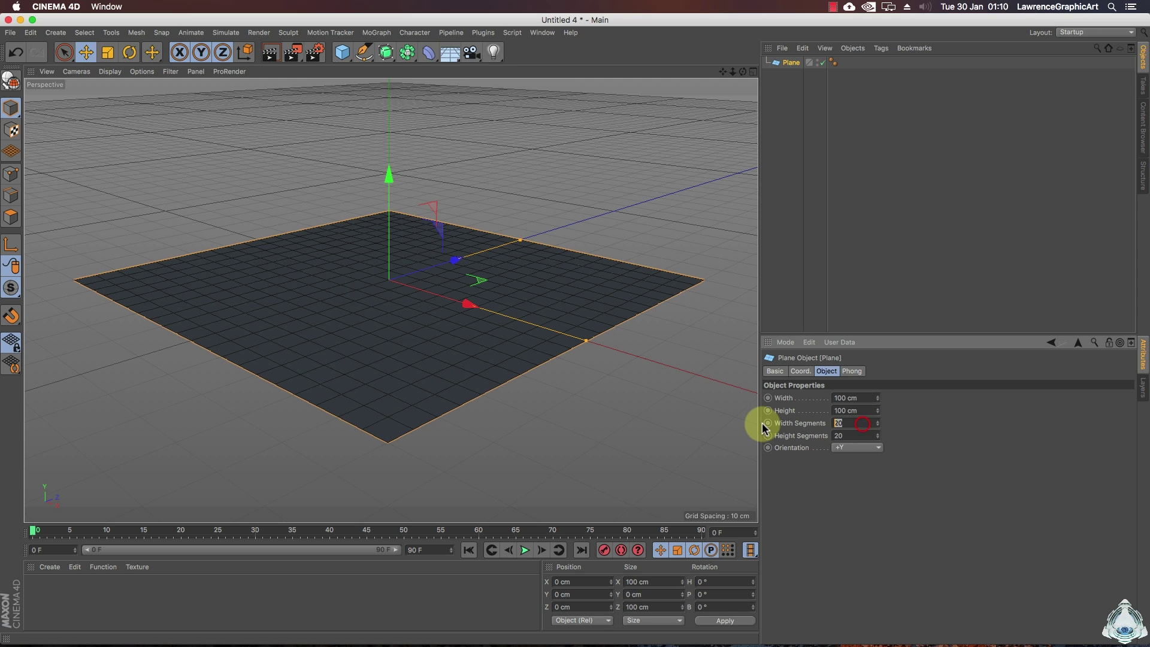
{"action": "type", "text": "45"}
{"action": "key", "text": "Return"}
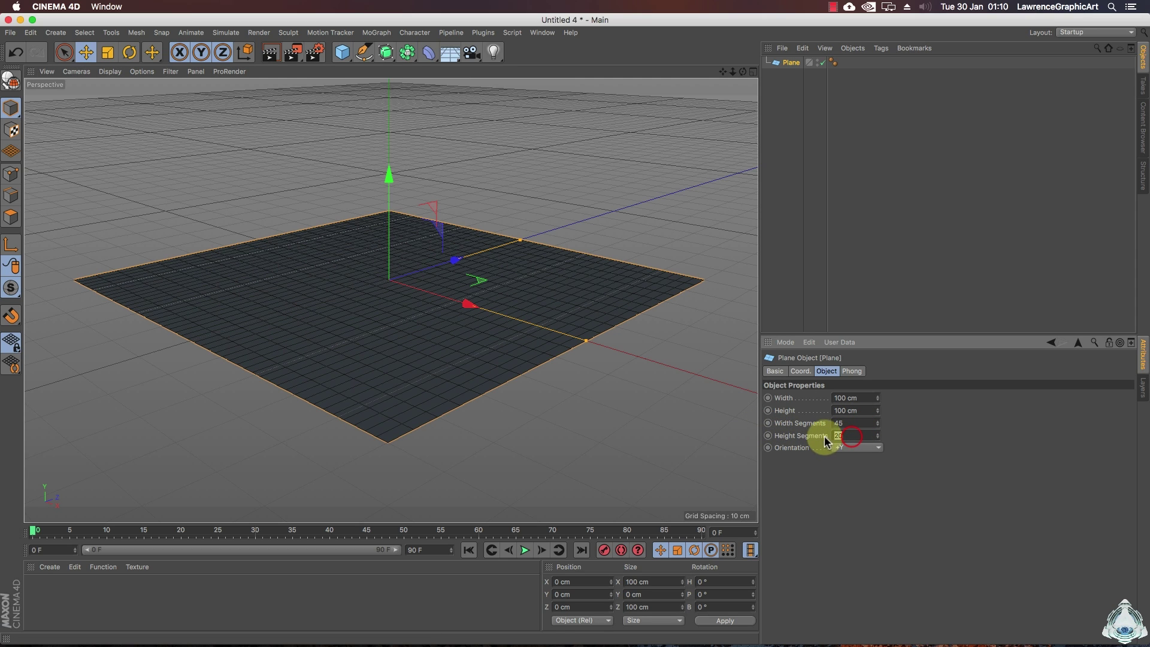
{"action": "left_click", "coordinate": [855, 436]}
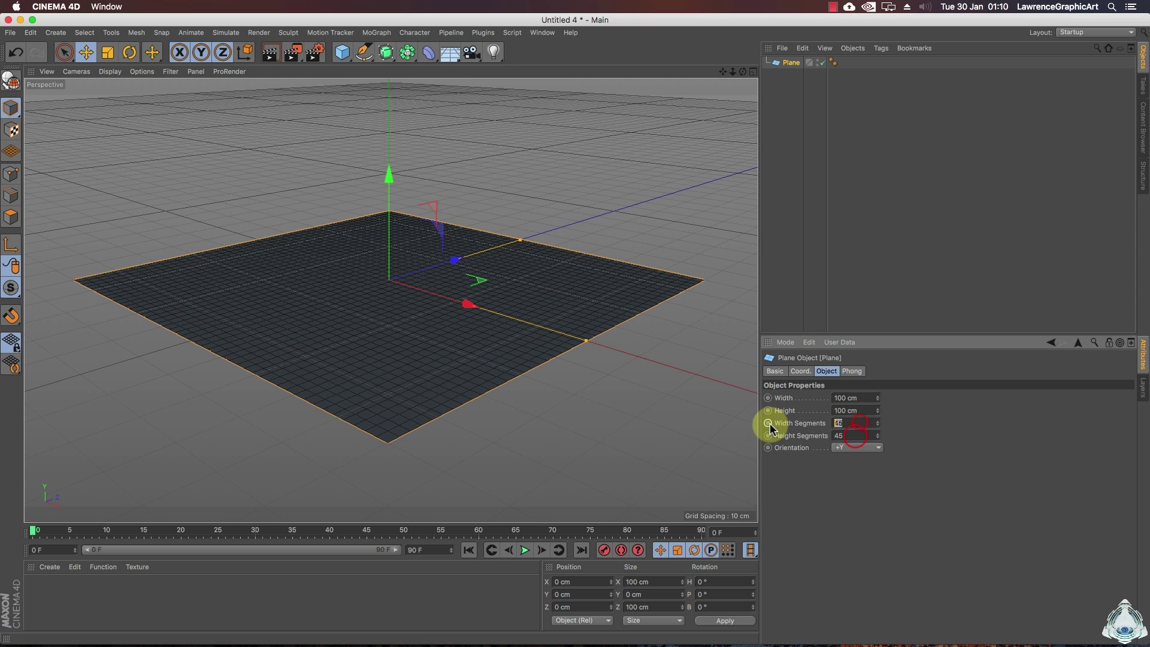
{"action": "left_click", "coordinate": [859, 193]}
{"action": "left_click", "coordinate": [785, 62]}
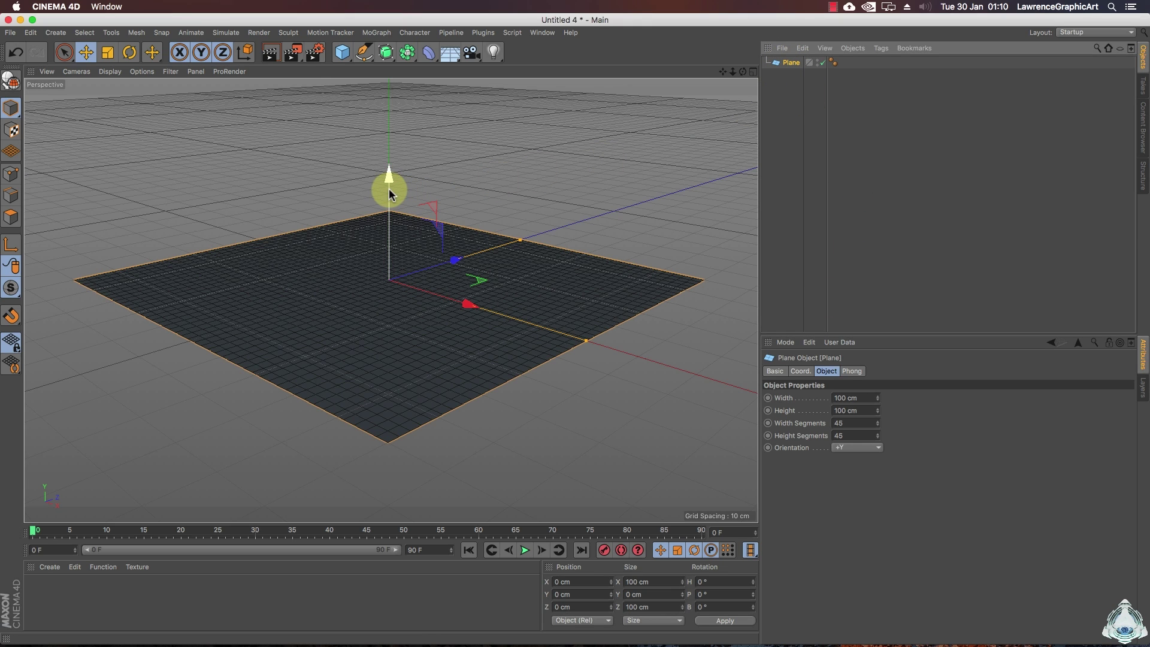
Add a Cube primitive and set its X, Y and Z sizes to 2 cm
{"action": "left_click", "coordinate": [343, 52]}
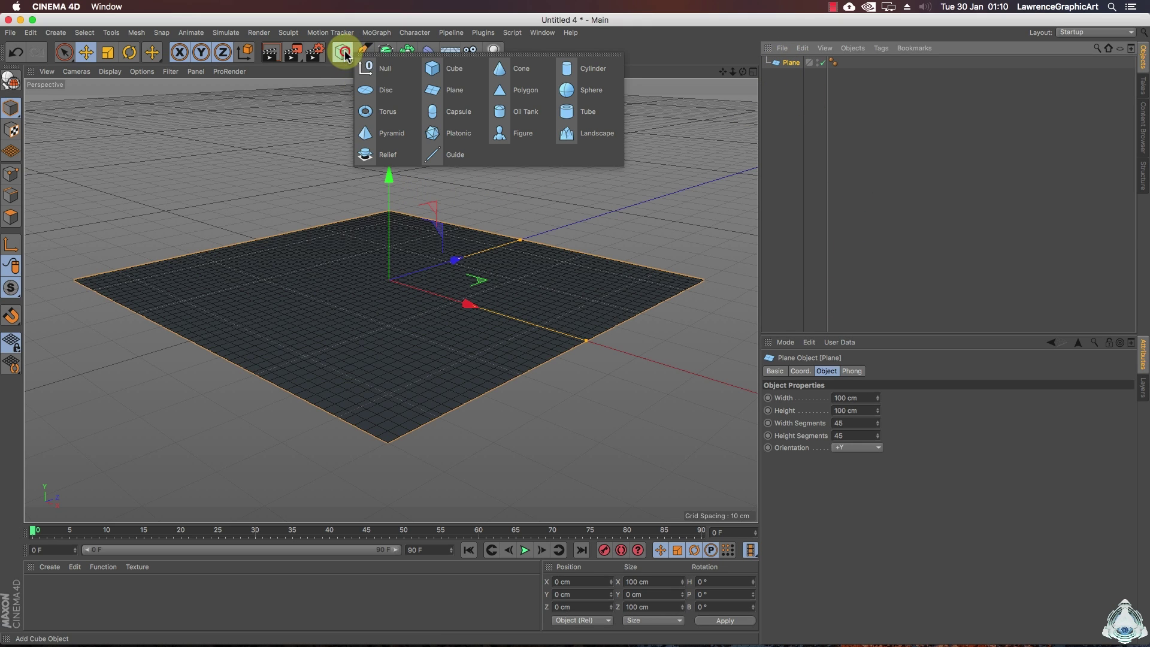
{"action": "left_click", "coordinate": [451, 70]}
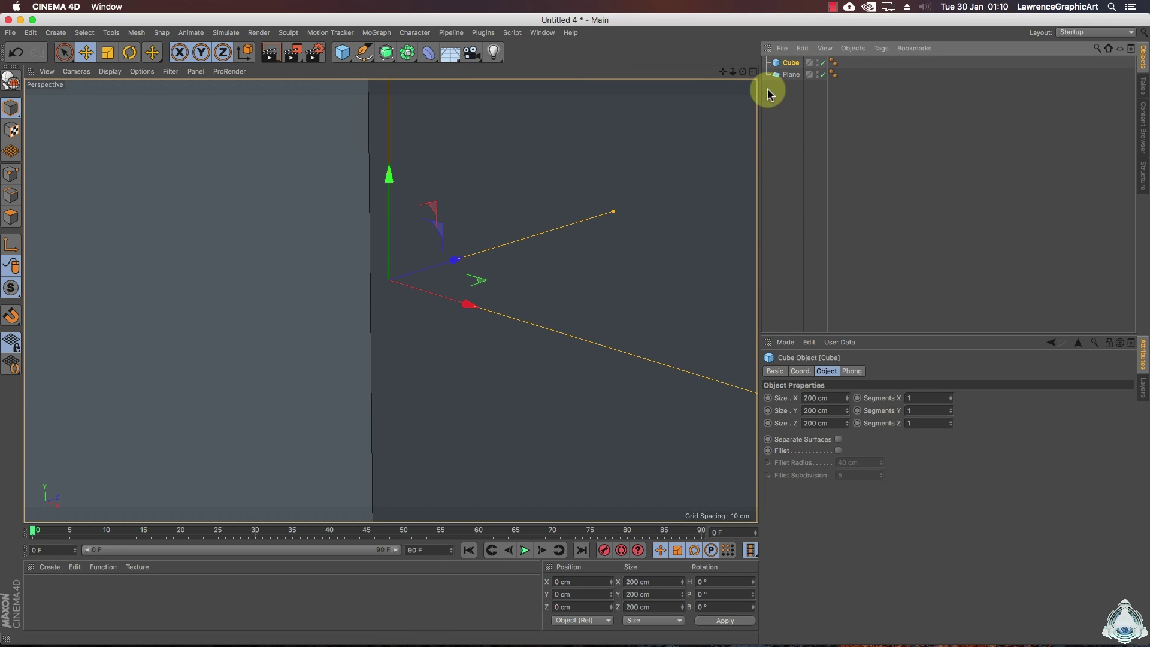
{"action": "left_click_drag", "start_coordinate": [732, 76], "coordinate": [575, 329]}
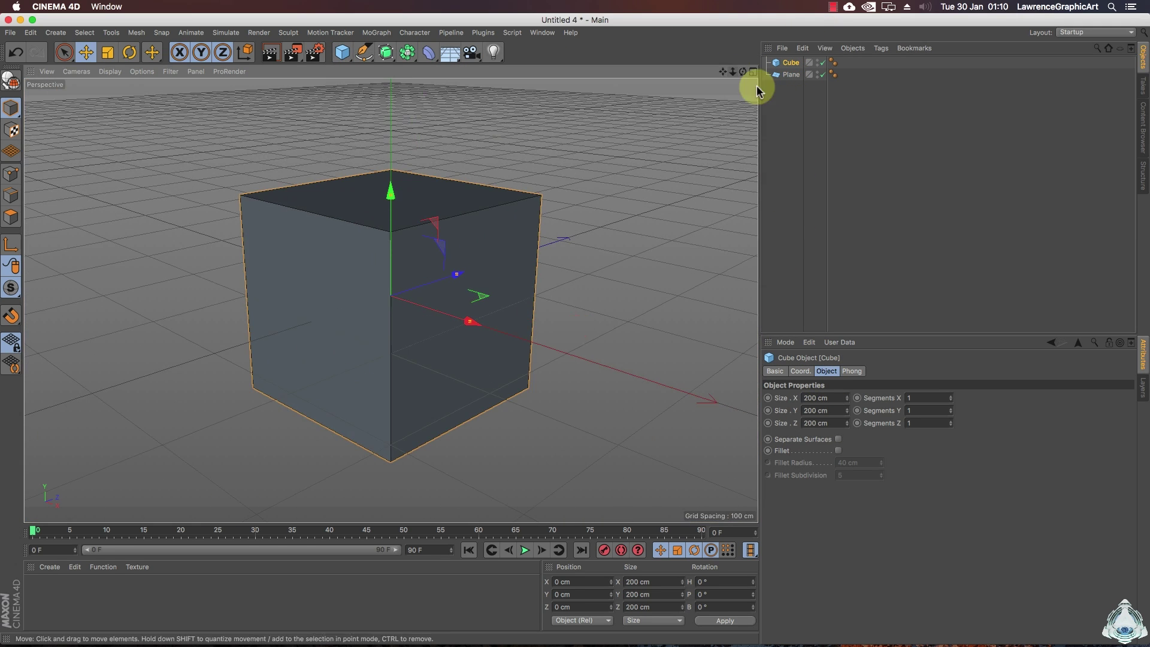
{"action": "left_click", "coordinate": [833, 404]}
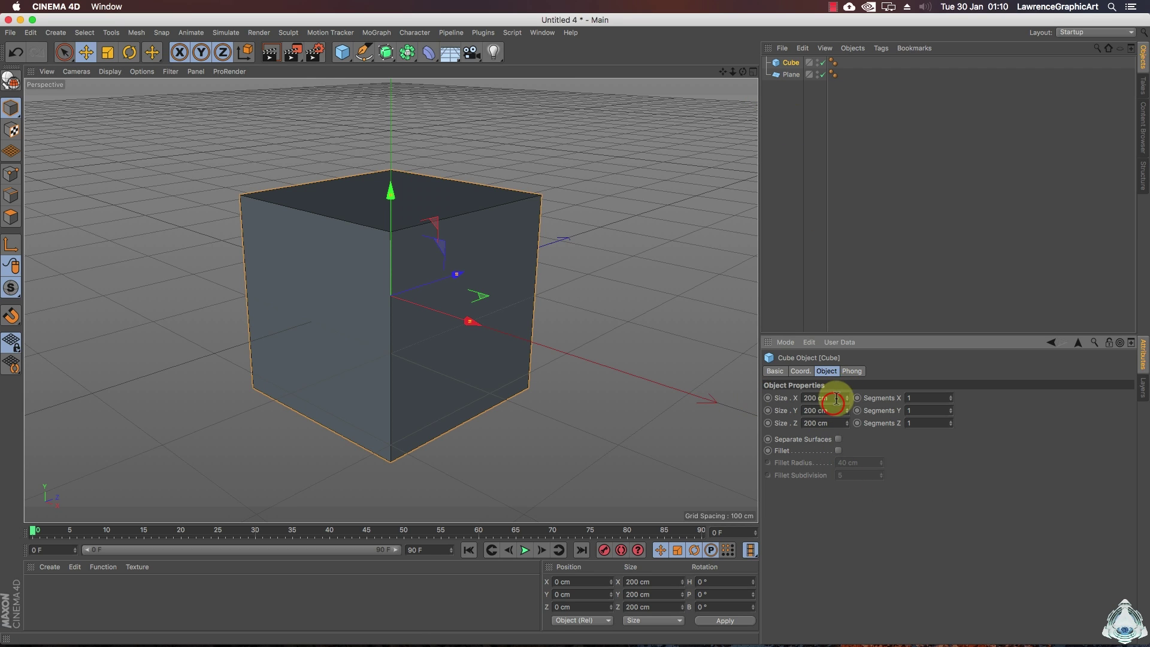
{"action": "type", "text": "2"}
{"action": "left_click", "coordinate": [832, 412]}
{"action": "type", "text": "2"}
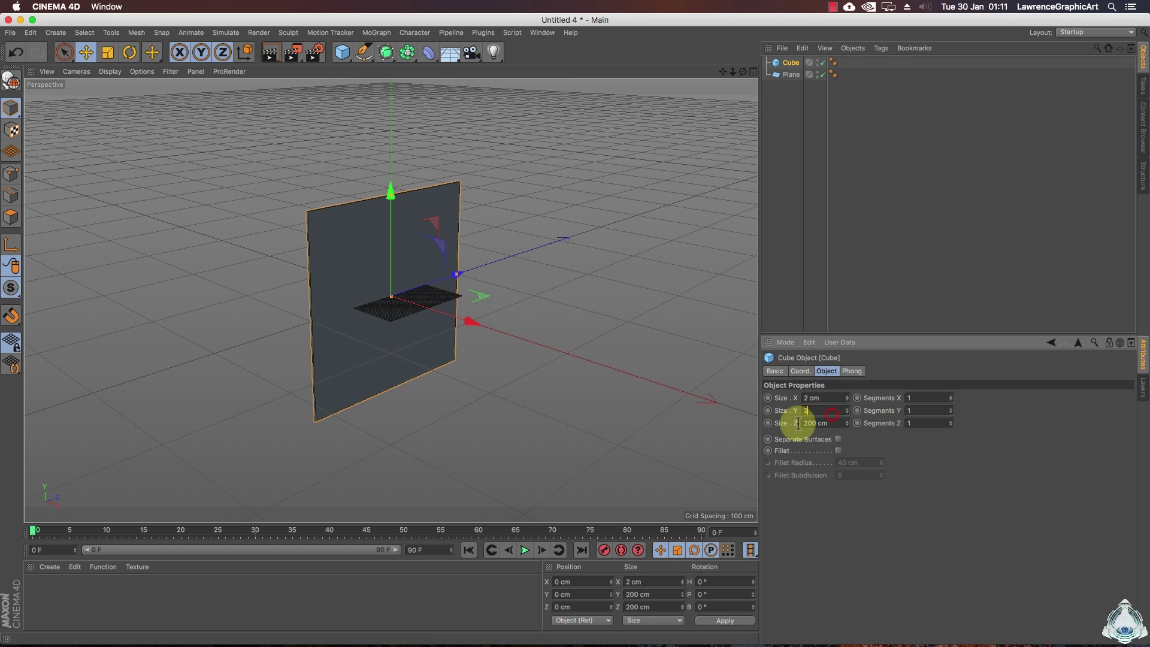
{"action": "left_click", "coordinate": [829, 424]}
{"action": "type", "text": "2"}
{"action": "key", "text": "Return"}
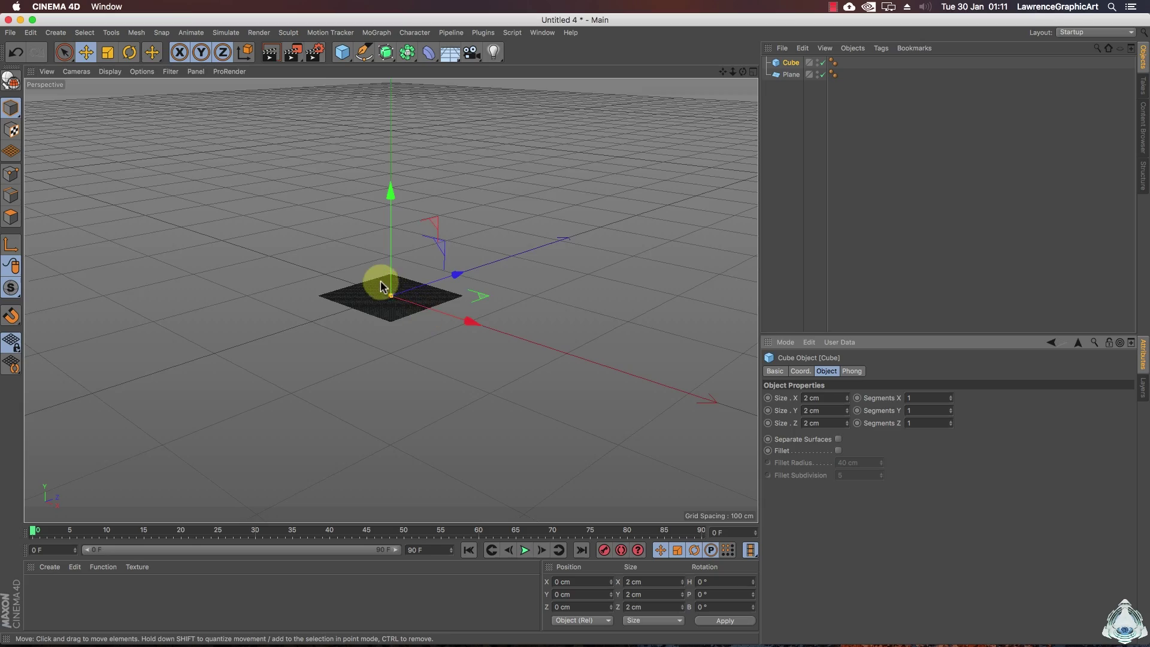
Enable the cube's fillet, trying a radius of 0.5 cm and then using 0.3 cm
{"action": "scroll", "coordinate": [380, 280], "scroll_direction": "up", "scroll_amount": 10}
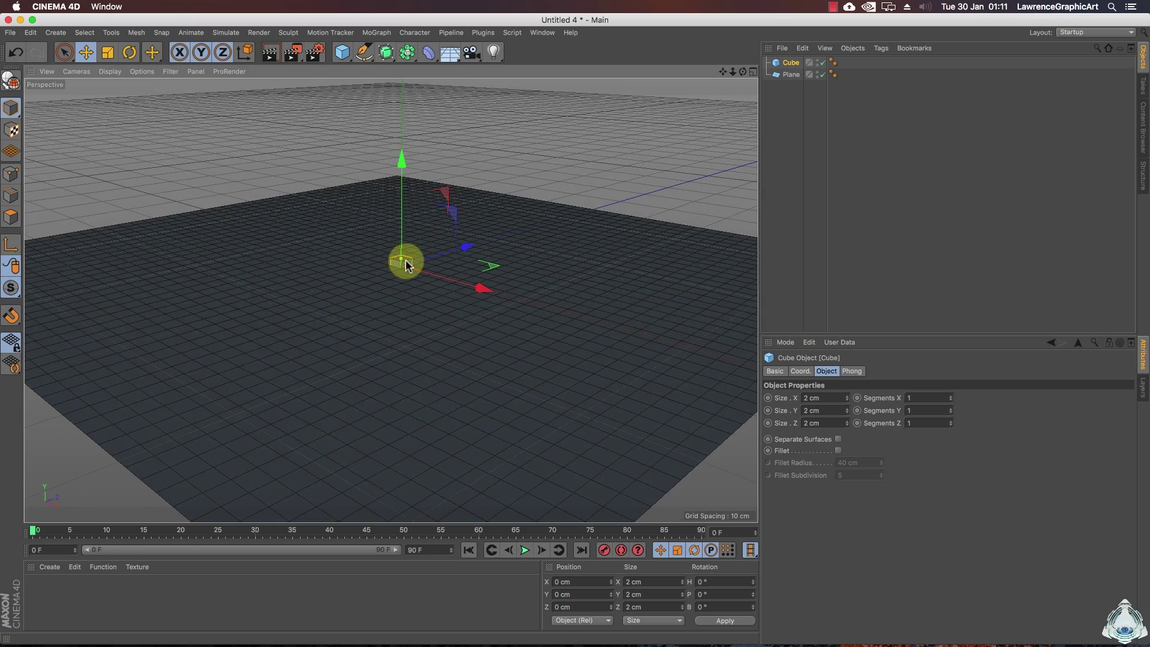
{"action": "scroll", "coordinate": [405, 260], "scroll_direction": "up", "scroll_amount": 10}
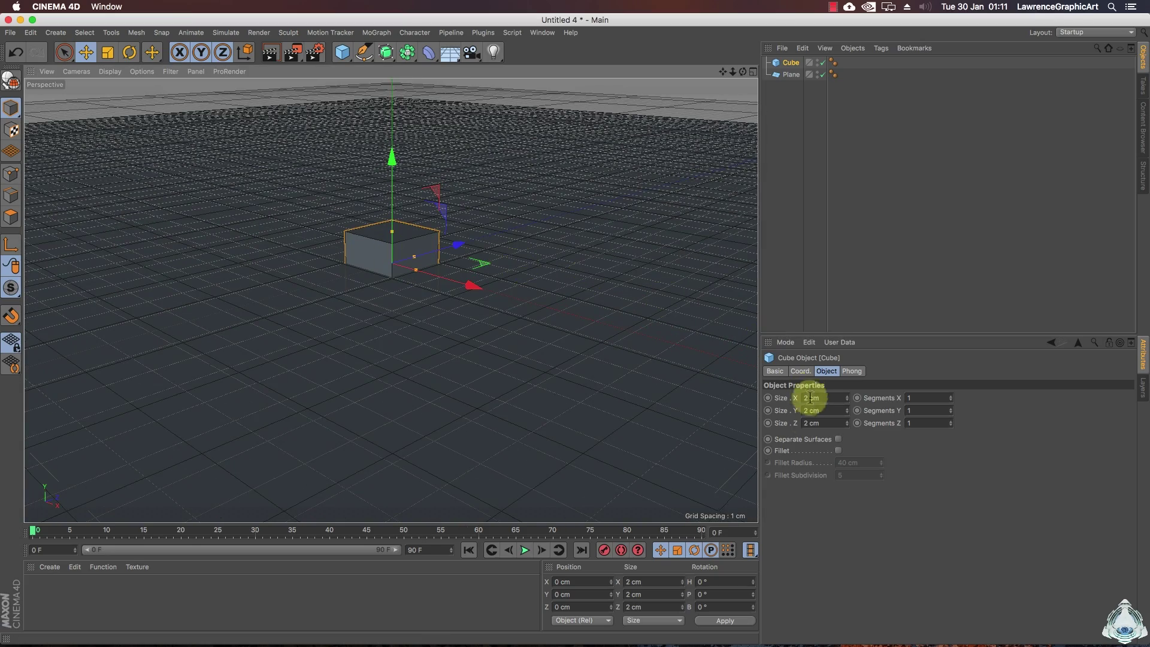
{"action": "left_click", "coordinate": [837, 451]}
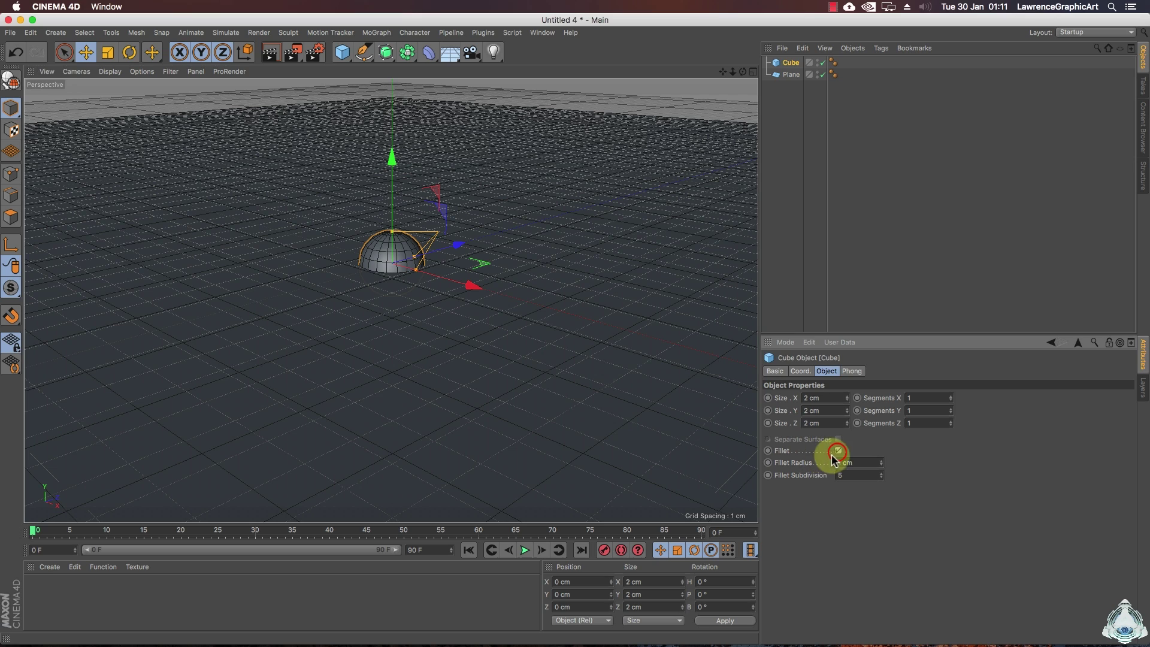
{"action": "left_click", "coordinate": [854, 463]}
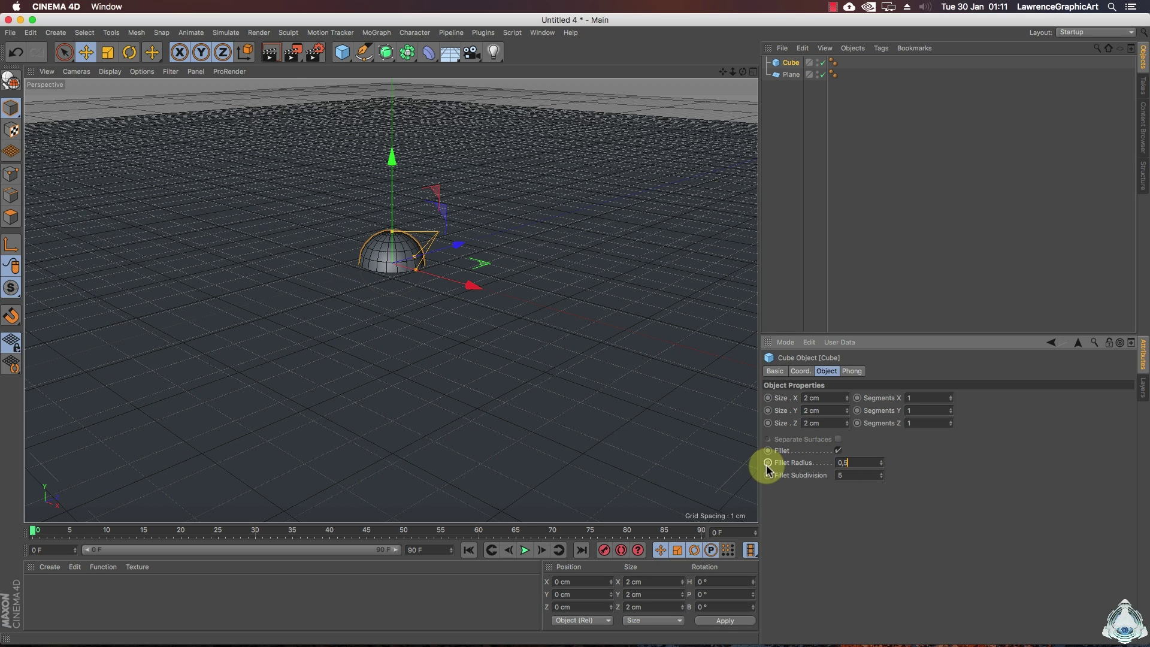
{"action": "type", "text": "0,5"}
{"action": "left_click", "coordinate": [862, 473]}
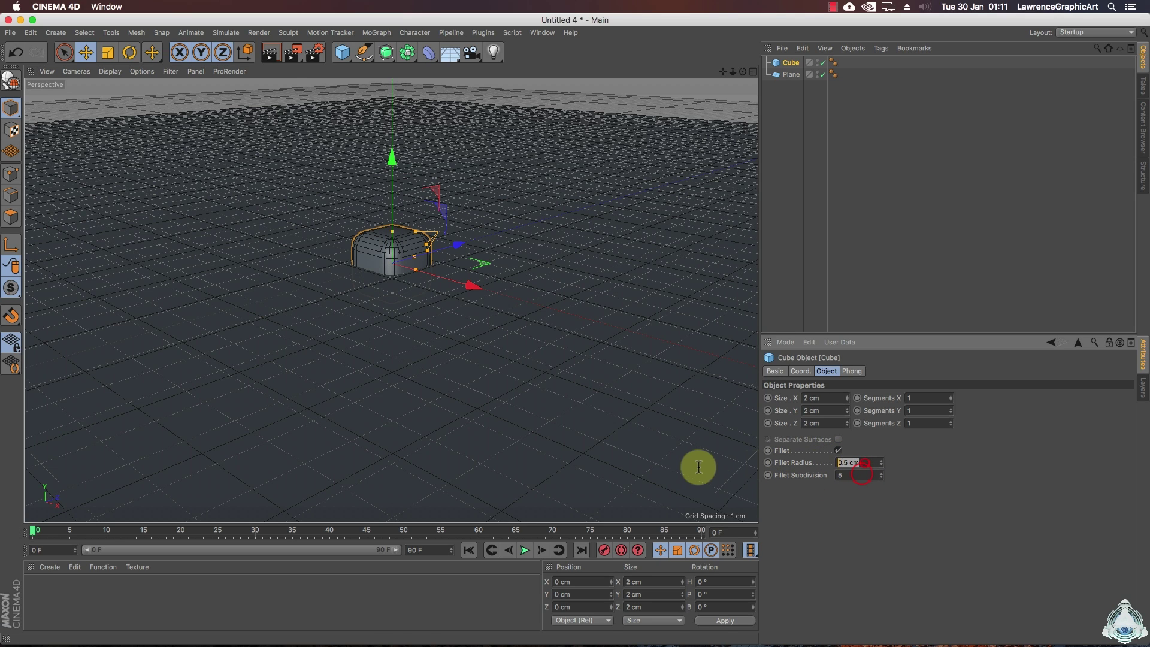
{"action": "type", "text": "0,3"}
{"action": "key", "text": "Return"}
{"action": "scroll", "coordinate": [390, 216], "scroll_direction": "up", "scroll_amount": 3}
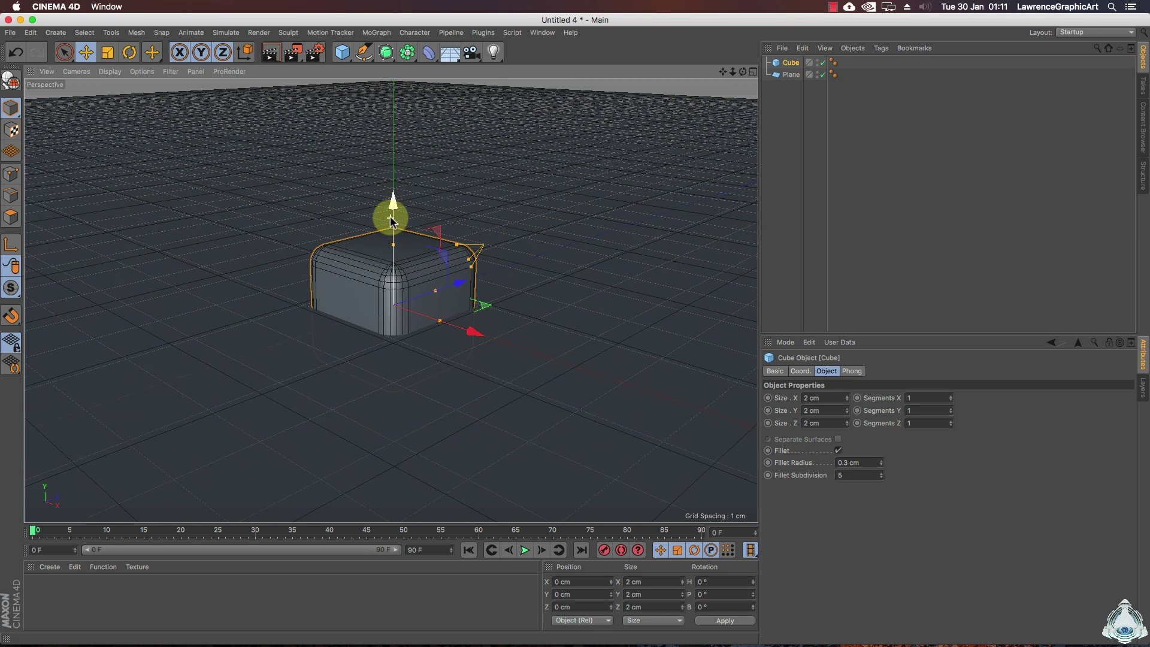
{"action": "left_click", "coordinate": [845, 474]}
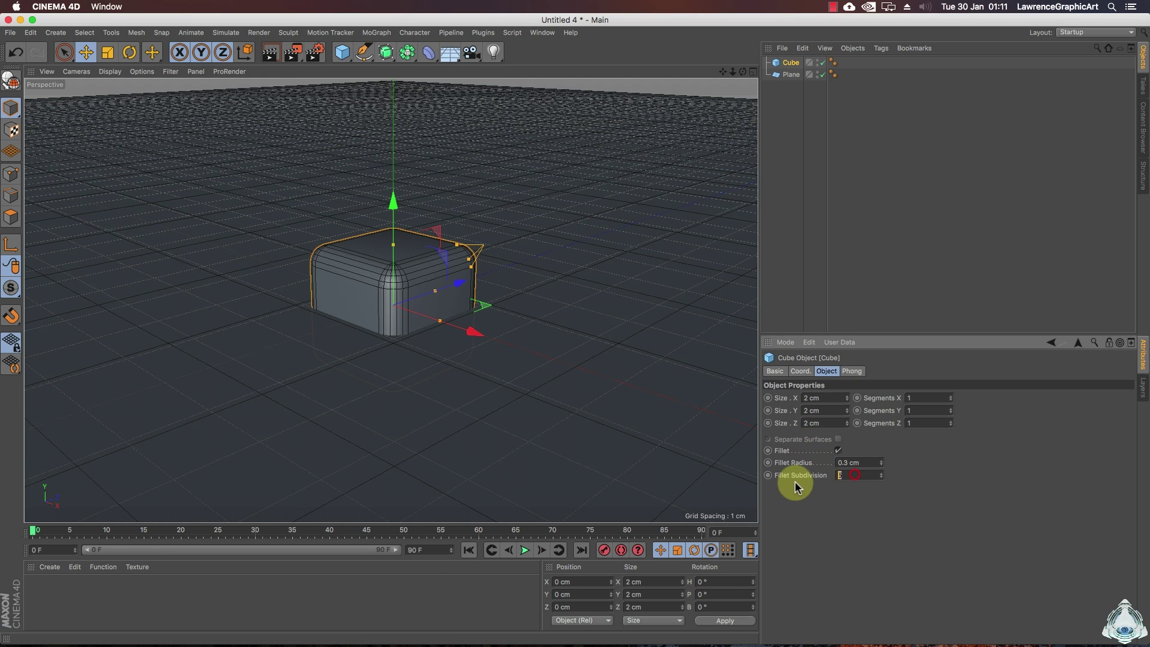
Add a MoGraph Cloner and make the cube its child in the object hierarchy
{"action": "left_click", "coordinate": [790, 63]}
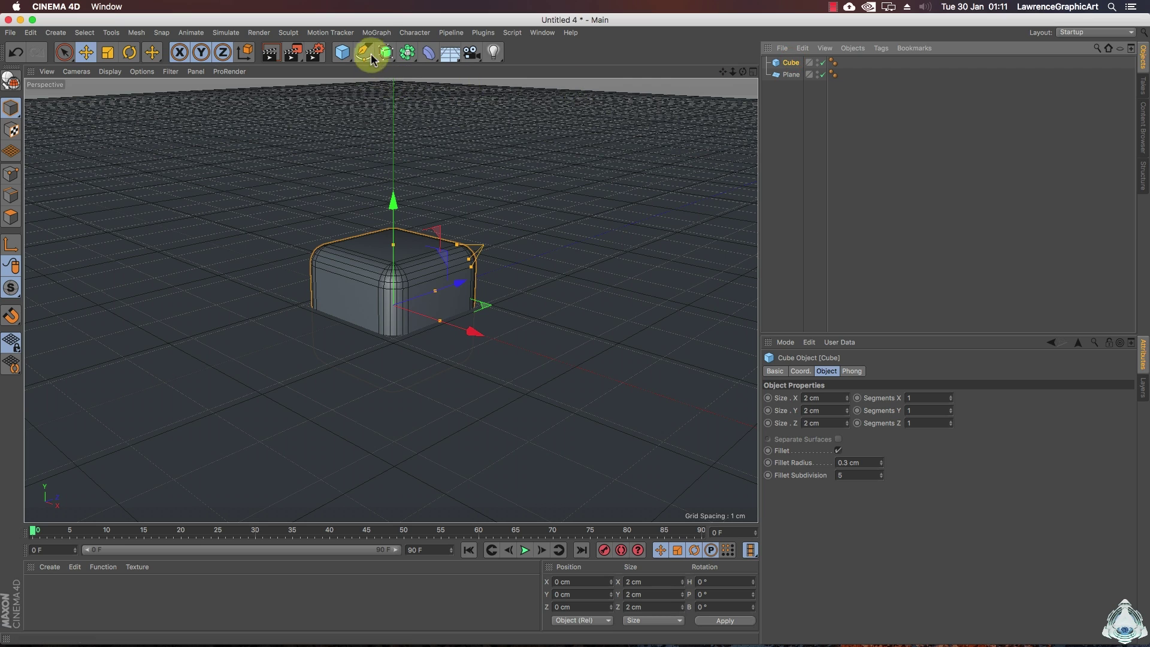
{"action": "left_click", "coordinate": [378, 32]}
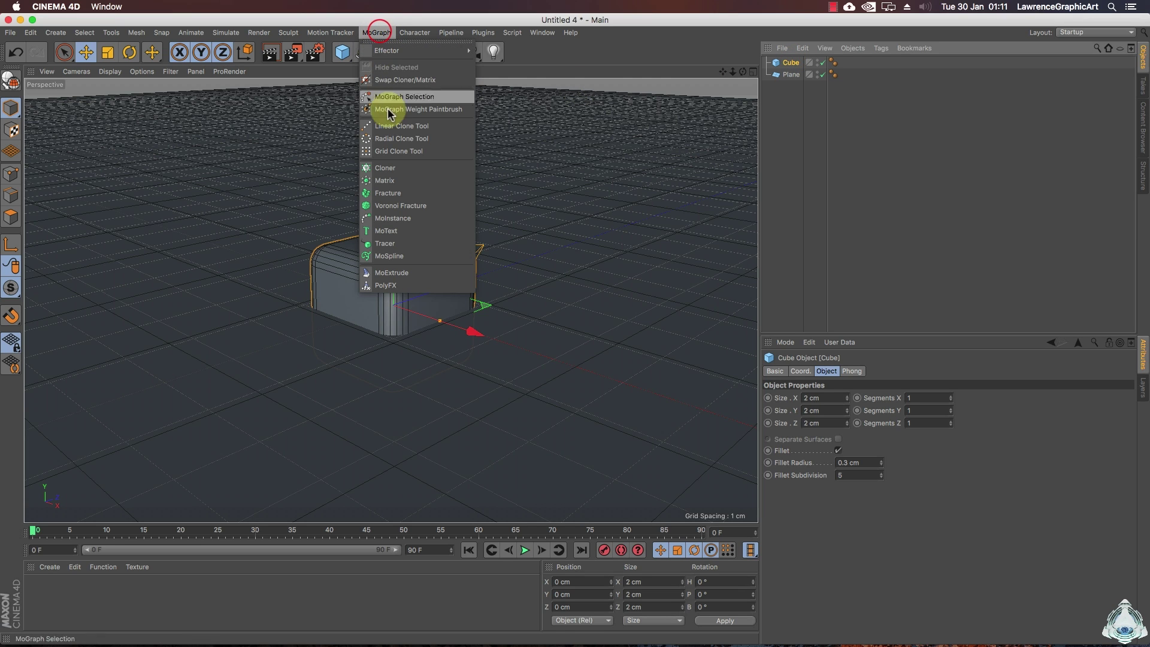
{"action": "left_click", "coordinate": [410, 168]}
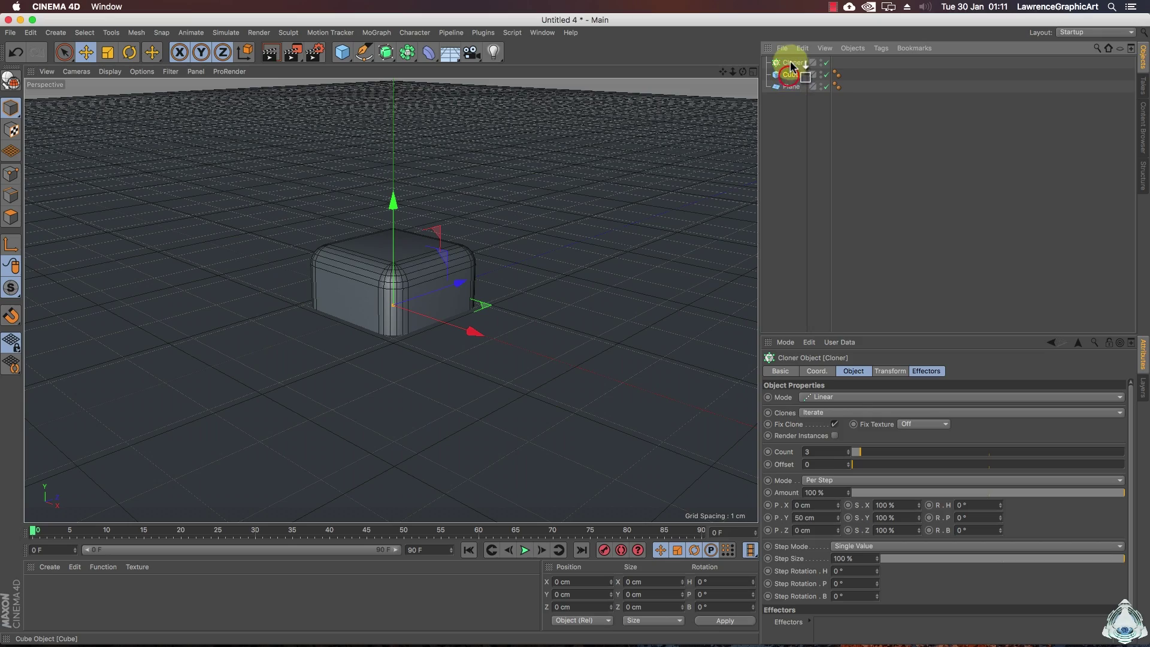
{"action": "left_click_drag", "start_coordinate": [789, 60], "coordinate": [789, 62]}
{"action": "scroll", "coordinate": [390, 296], "scroll_direction": "down", "scroll_amount": 10}
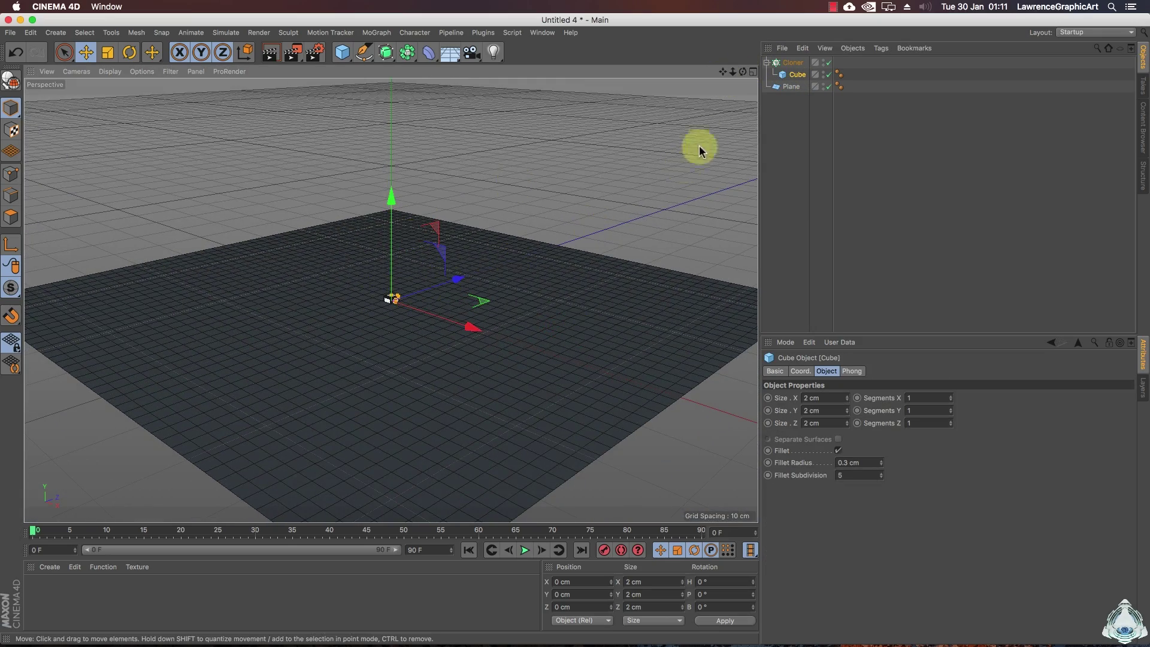
Set the Cloner's mode to Object and assign the Plane as the object the cubes are distributed on
{"action": "left_click", "coordinate": [794, 64]}
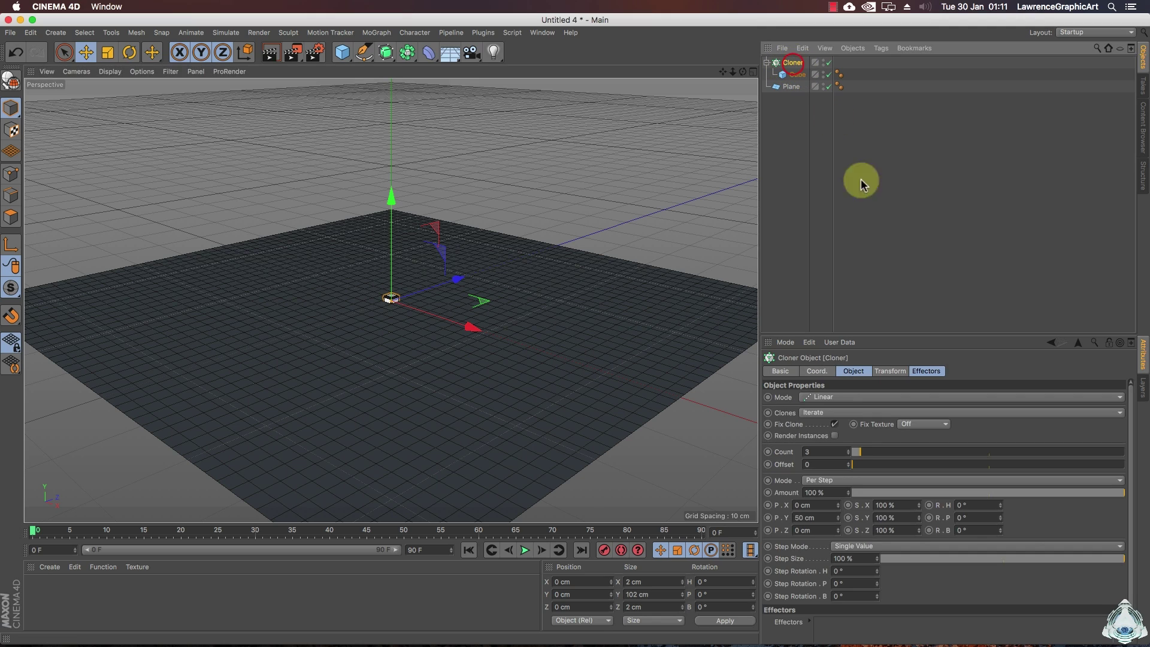
{"action": "left_click", "coordinate": [838, 398]}
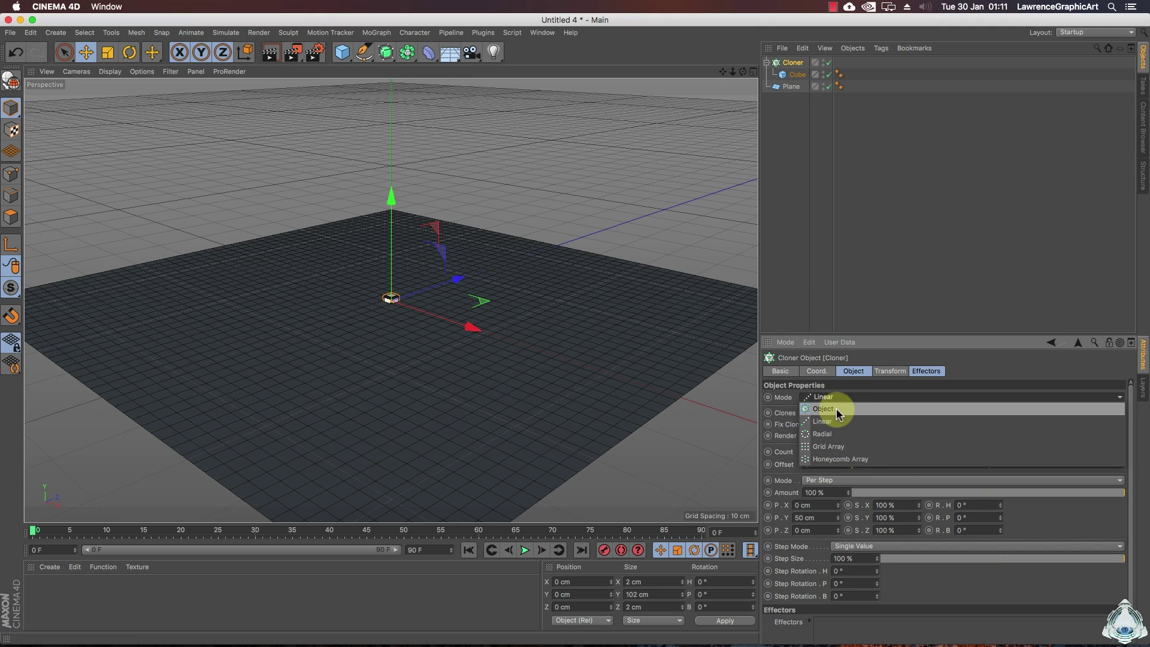
{"action": "left_click", "coordinate": [852, 411]}
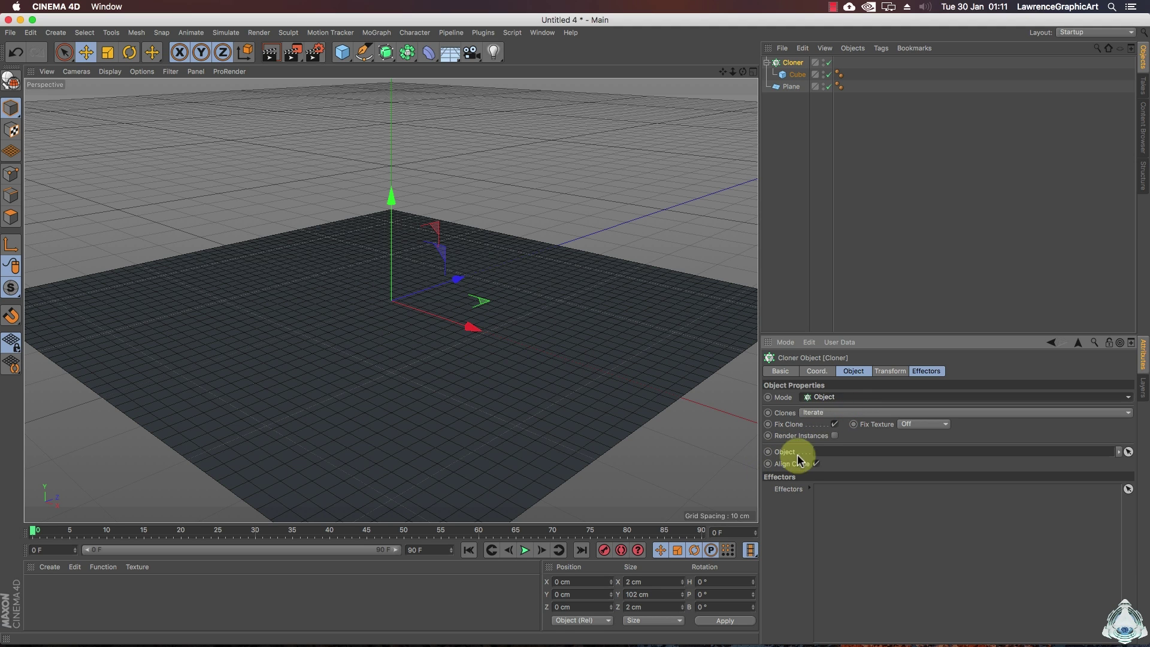
{"action": "left_click_drag", "start_coordinate": [785, 87], "coordinate": [851, 452]}
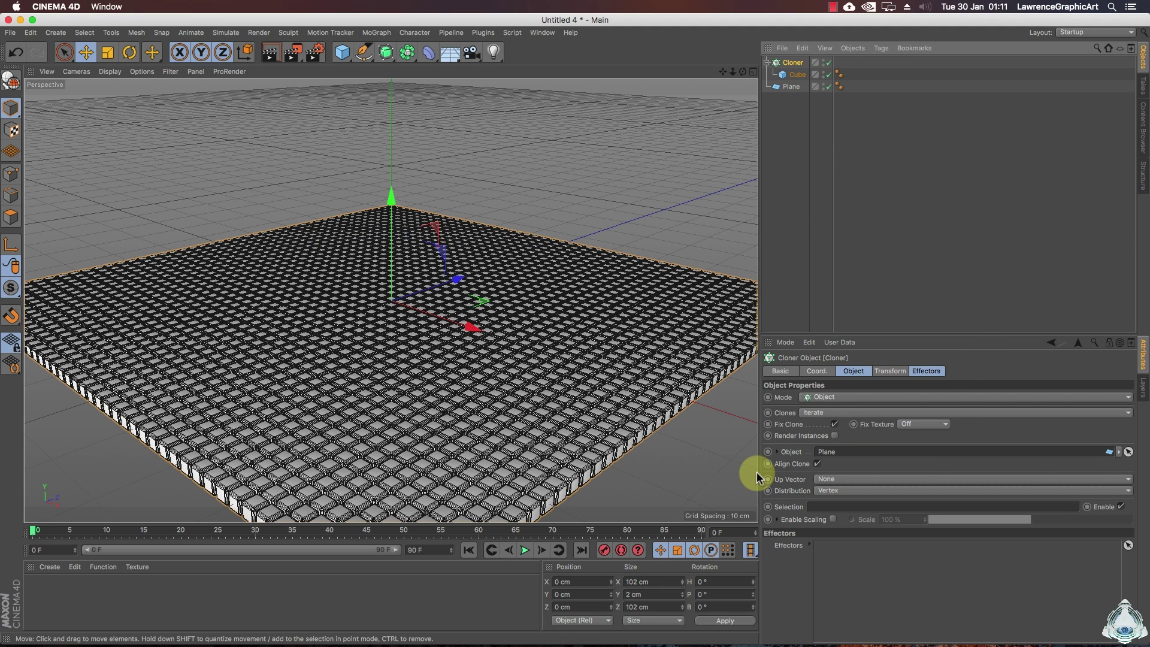
{"action": "left_click_drag", "start_coordinate": [733, 72], "coordinate": [574, 327]}
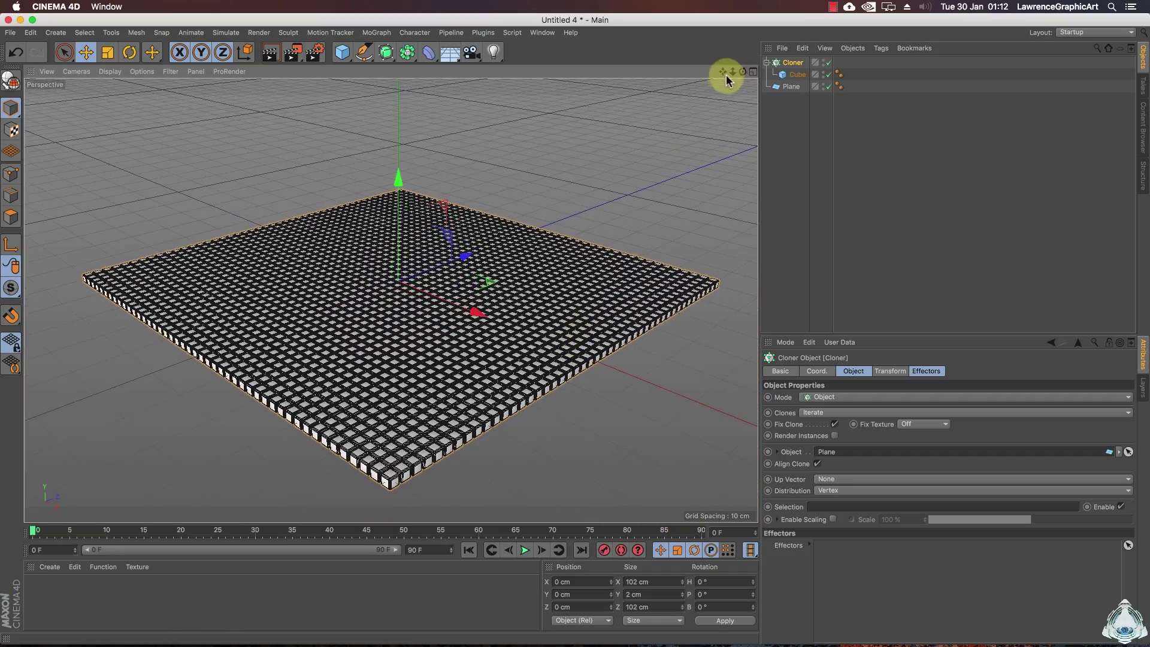
{"action": "left_click_drag", "start_coordinate": [728, 73], "coordinate": [532, 206]}
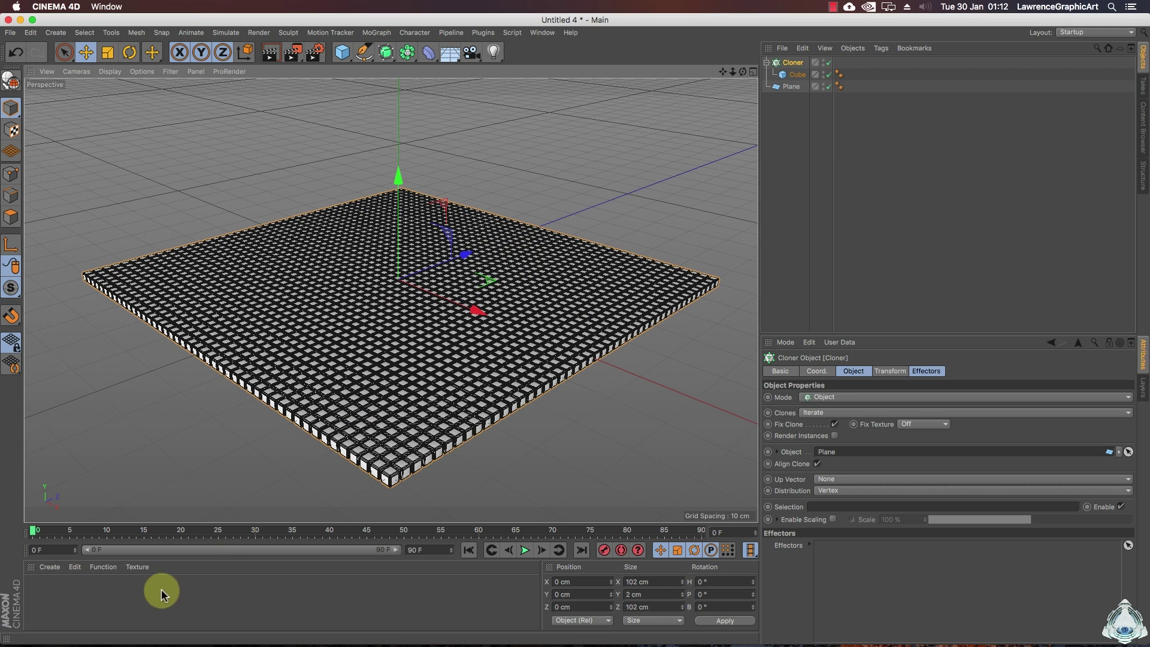
Create a new material and turn off its Reflectance channel
{"action": "double_click", "coordinate": [85, 594]}
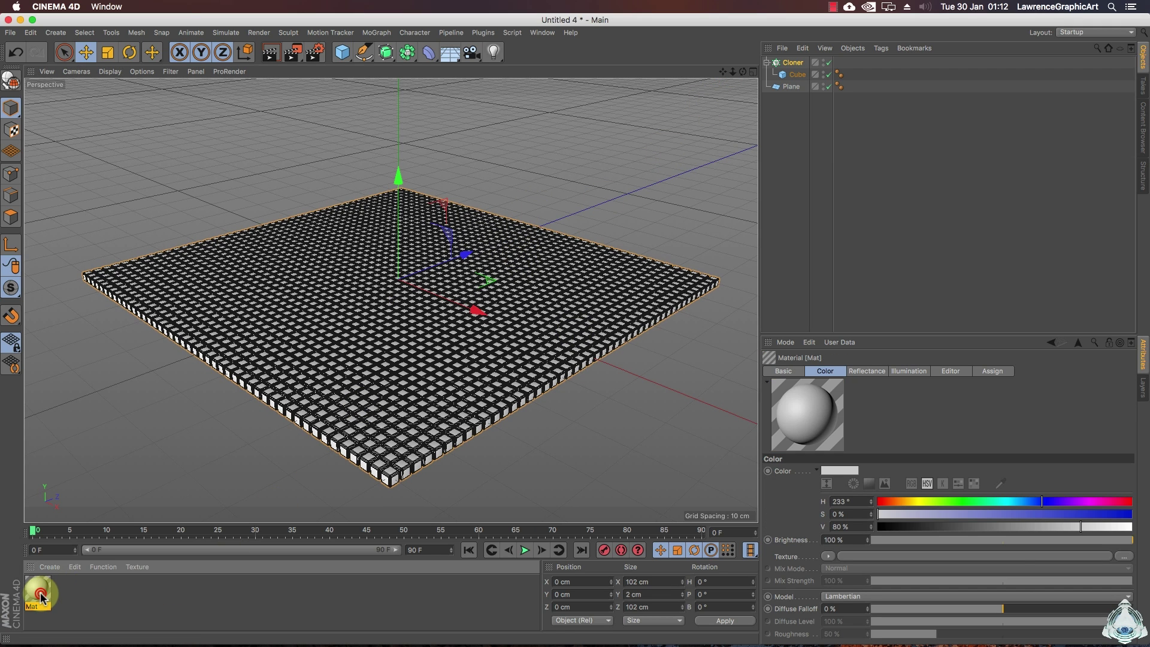
{"action": "double_click", "coordinate": [39, 595]}
{"action": "left_click_drag", "start_coordinate": [457, 89], "coordinate": [522, 86]}
{"action": "left_click", "coordinate": [306, 250]}
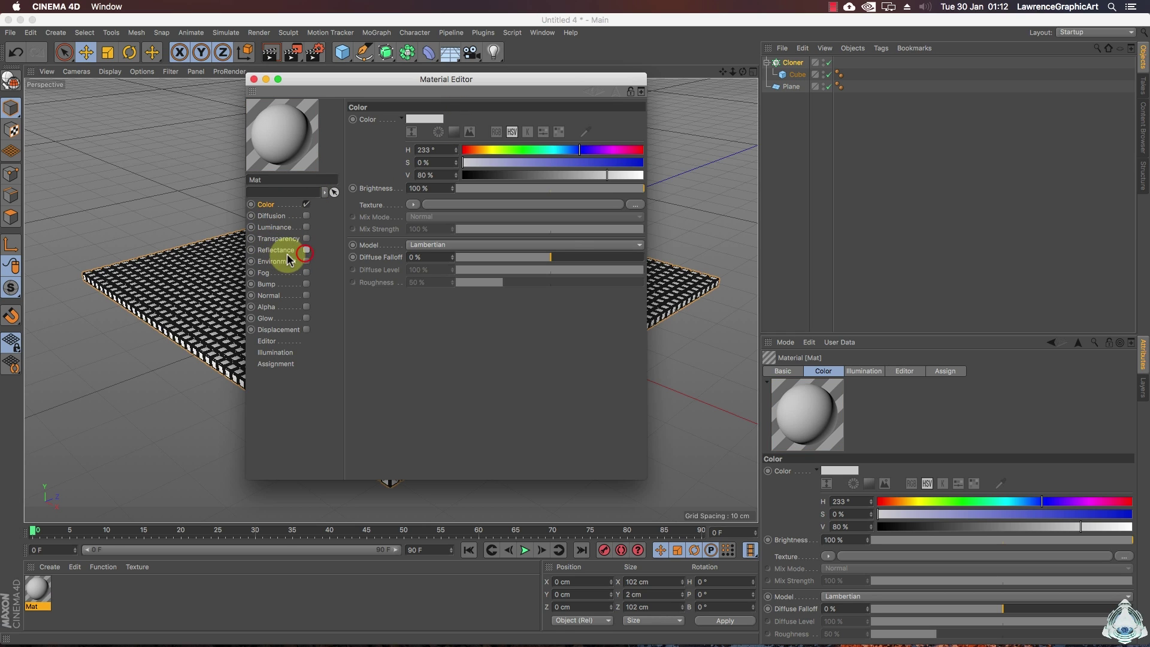
Load a Noise shader as the texture of the material's Color channel
{"action": "left_click", "coordinate": [413, 205]}
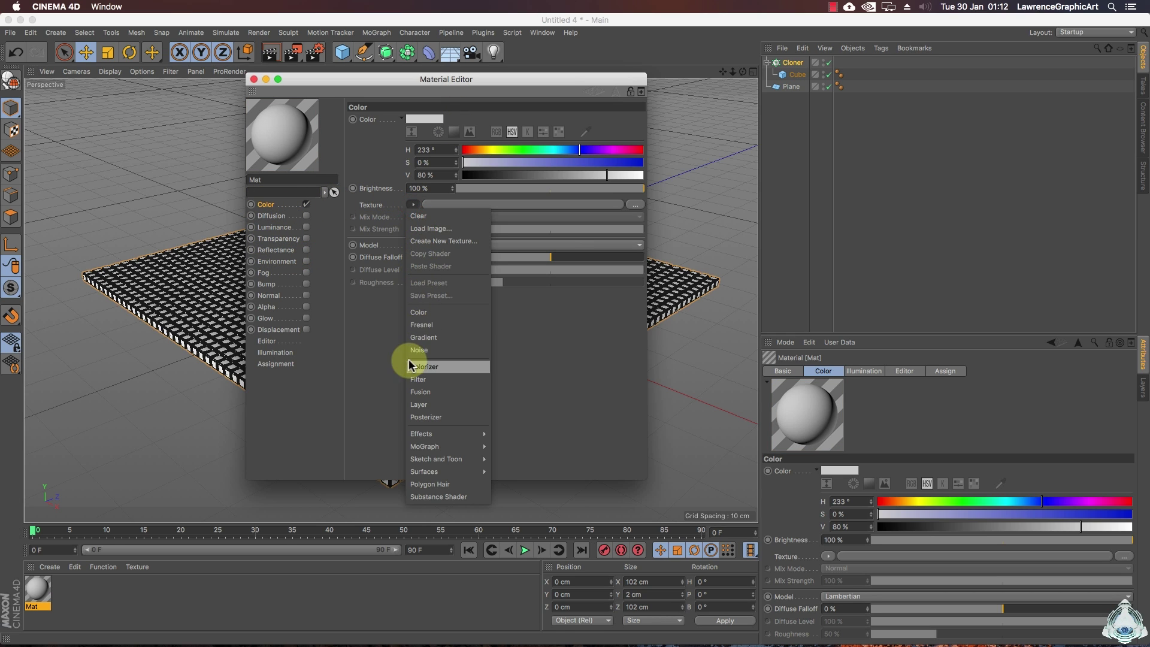
{"action": "left_click", "coordinate": [449, 355]}
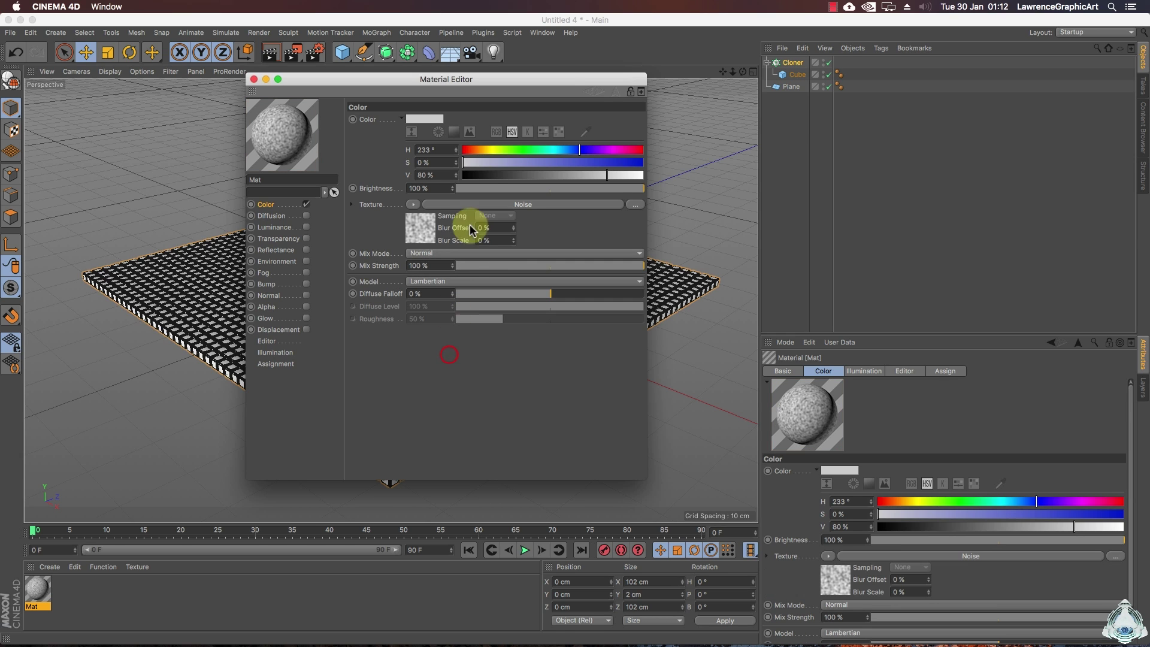
{"action": "left_click_drag", "start_coordinate": [520, 85], "coordinate": [567, 79]}
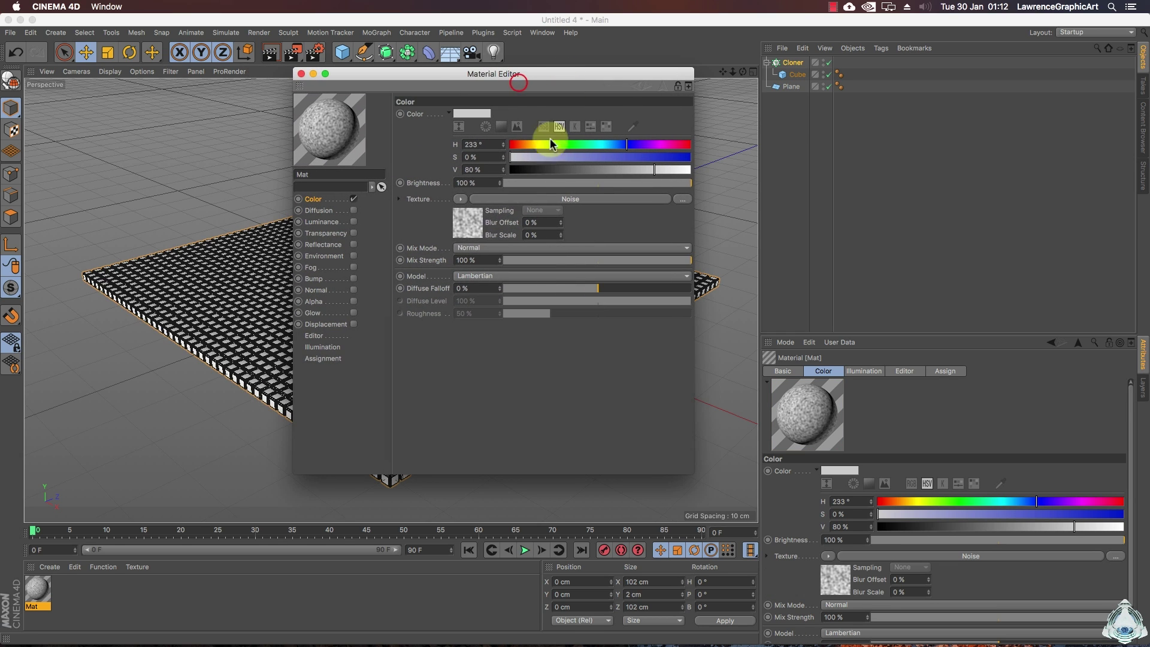
Open the Noise shader's properties and set its Global Scale to 150 %
{"action": "left_click", "coordinate": [466, 222]}
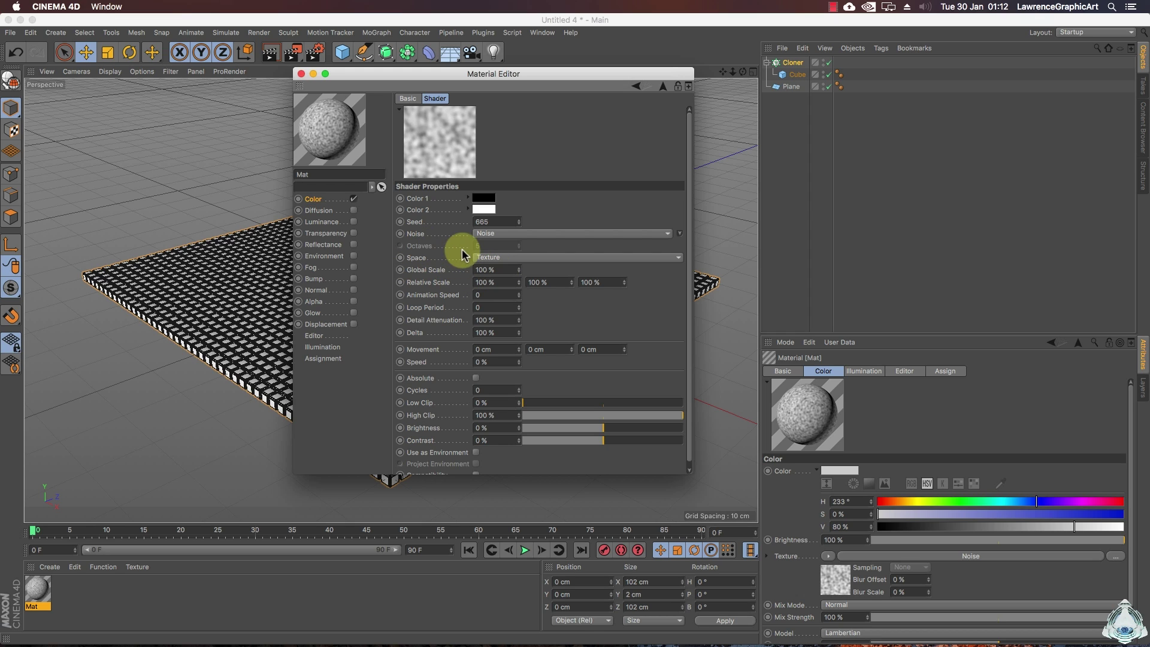
{"action": "left_click", "coordinate": [500, 270]}
{"action": "type", "text": "150"}
{"action": "key", "text": "Return"}
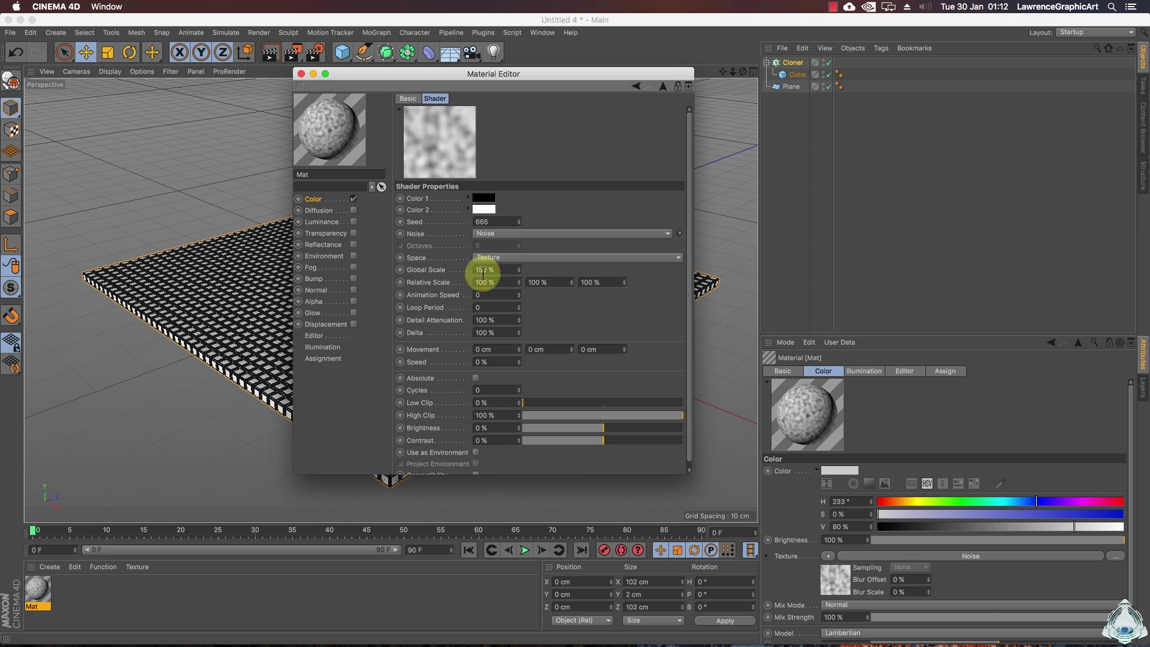
{"action": "left_click", "coordinate": [506, 267]}
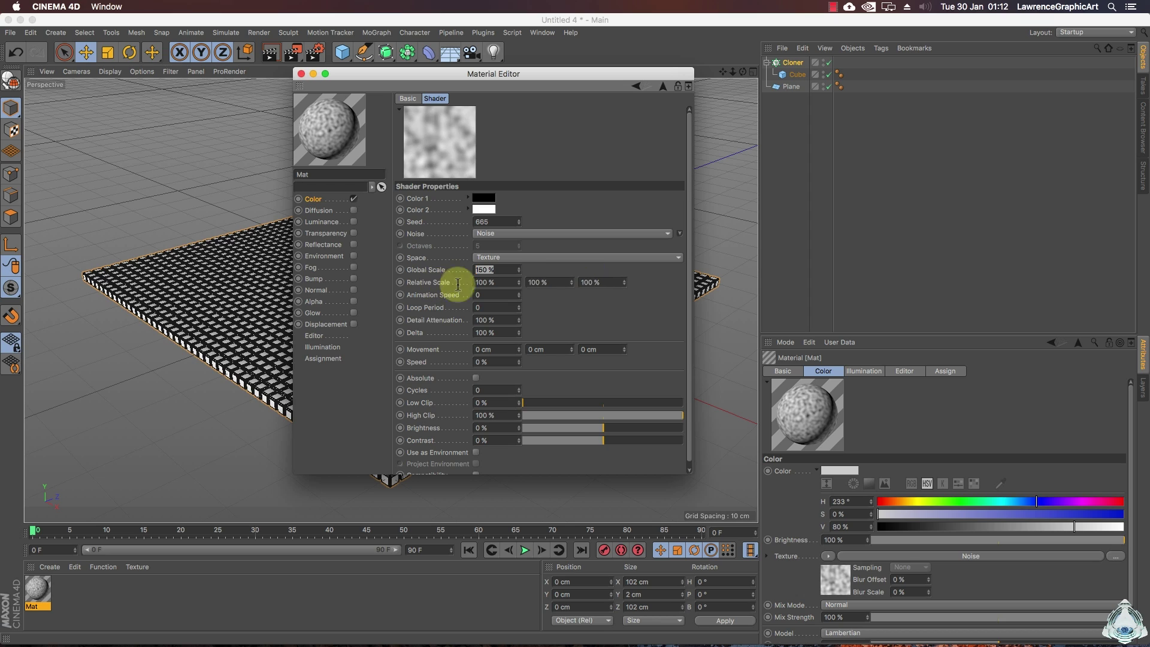
Set the Noise shader's Animation Speed to 0.4 and its Contrast to 70 %
{"action": "left_click", "coordinate": [501, 296]}
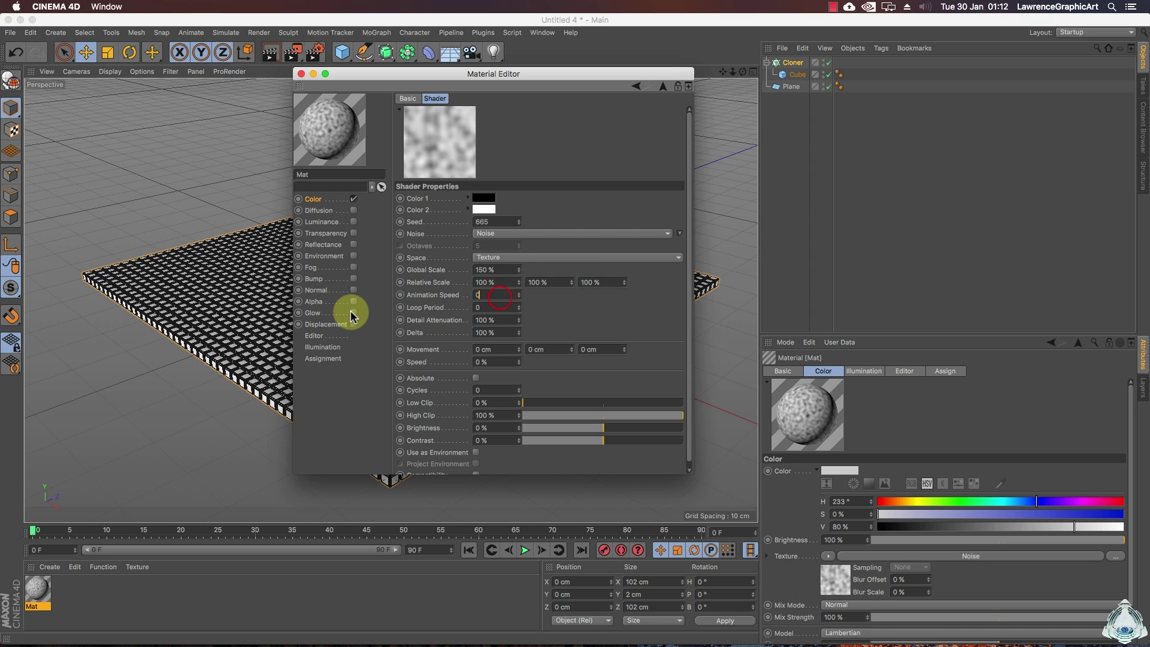
{"action": "type", "text": ",4"}
{"action": "left_click", "coordinate": [495, 296]}
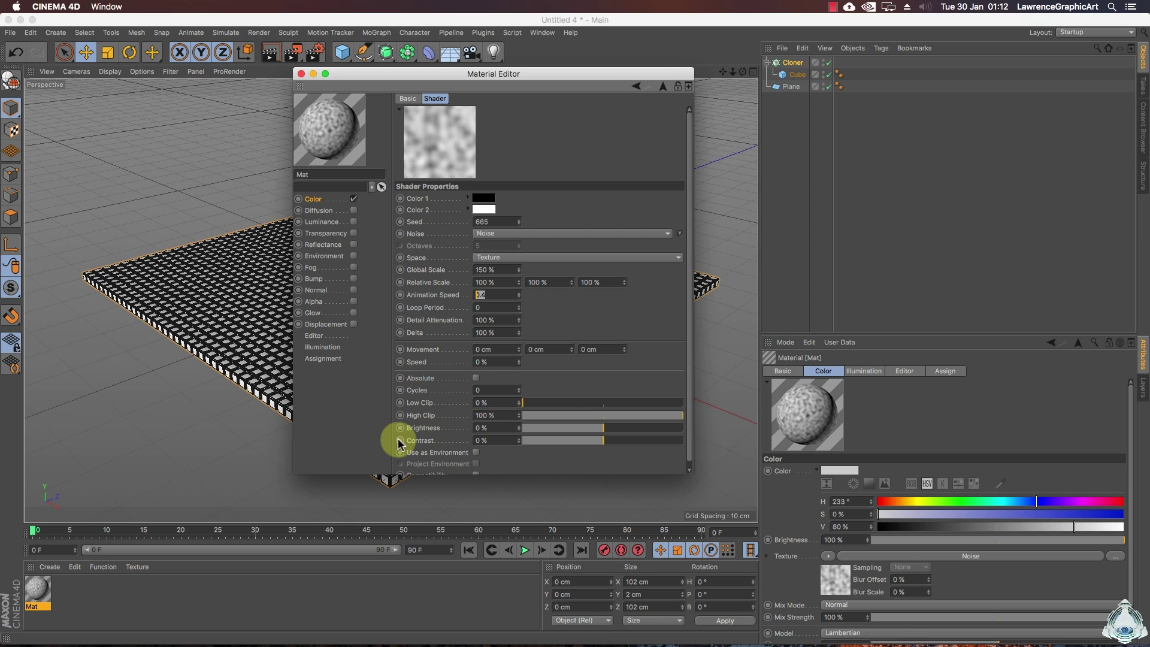
{"action": "left_click", "coordinate": [500, 442]}
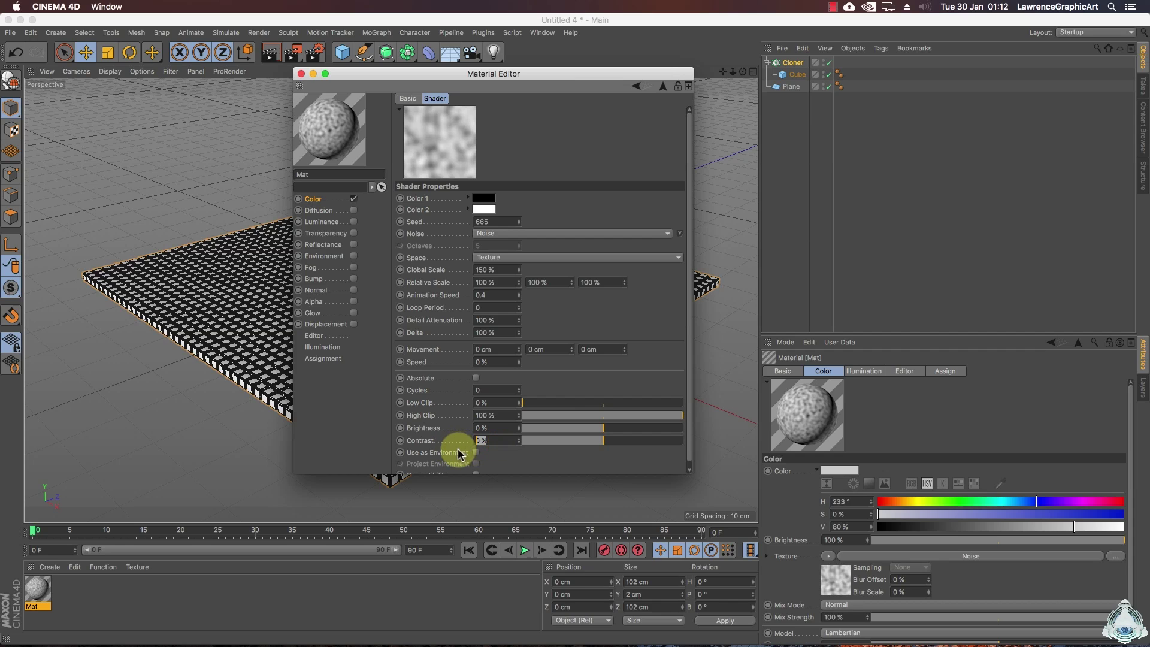
{"action": "type", "text": "70"}
{"action": "key", "text": "Return"}
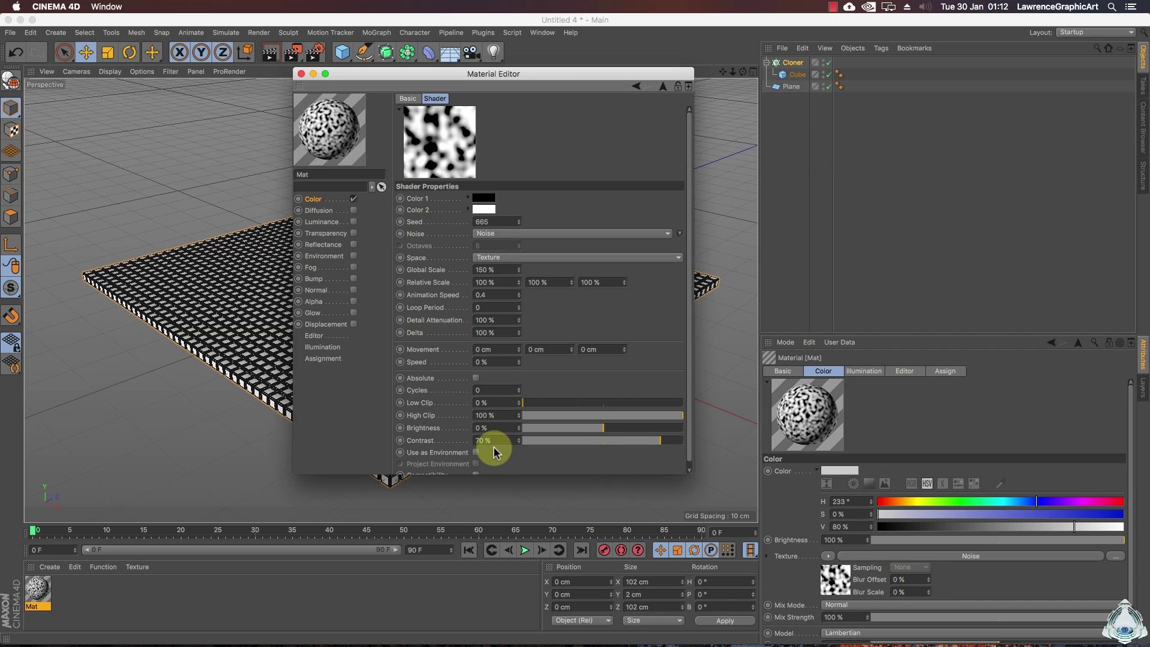
{"action": "left_click_drag", "start_coordinate": [561, 77], "coordinate": [703, 108]}
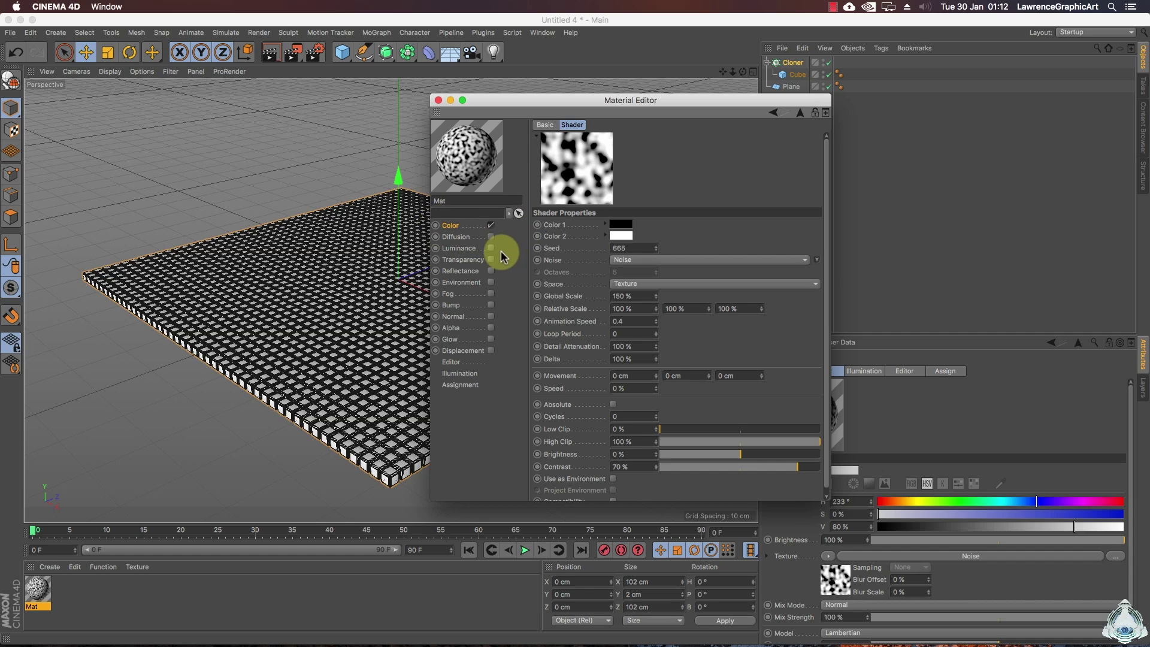
{"action": "left_click", "coordinate": [629, 248]}
{"action": "left_click", "coordinate": [629, 295]}
{"action": "left_click", "coordinate": [614, 309]}
Apply the noise material Mat to the Plane object and close the Material Editor
{"action": "left_click_drag", "start_coordinate": [678, 99], "coordinate": [553, 88]}
{"action": "left_click_drag", "start_coordinate": [37, 590], "coordinate": [783, 86]}
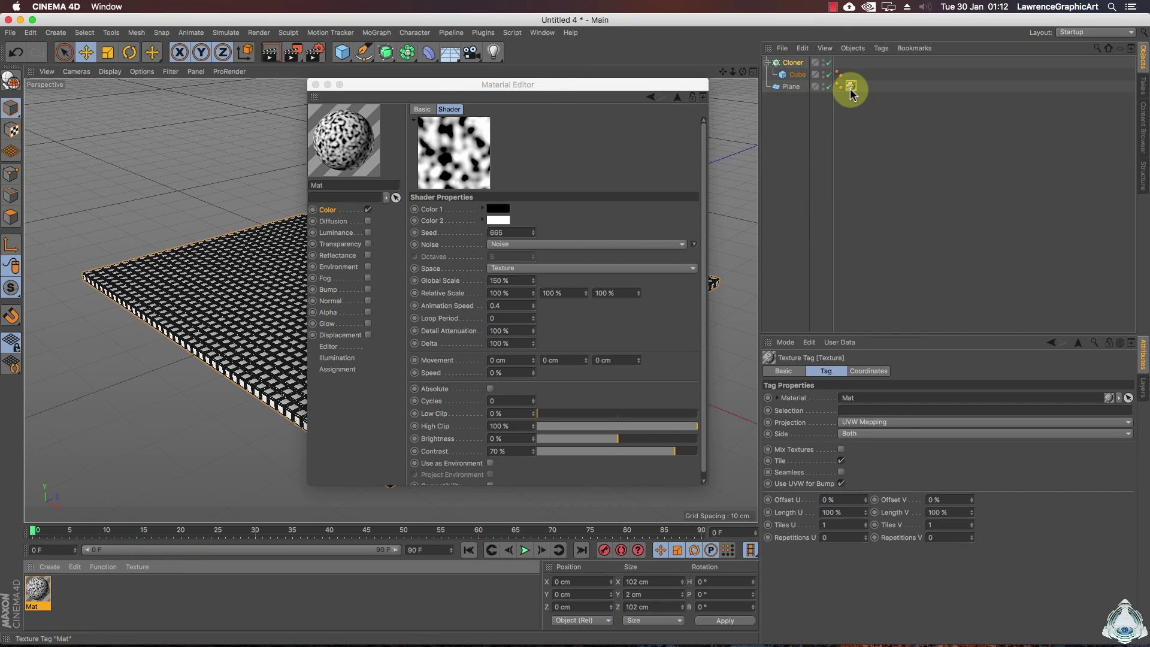
{"action": "left_click_drag", "start_coordinate": [852, 91], "coordinate": [795, 90]}
{"action": "left_click", "coordinate": [789, 62]}
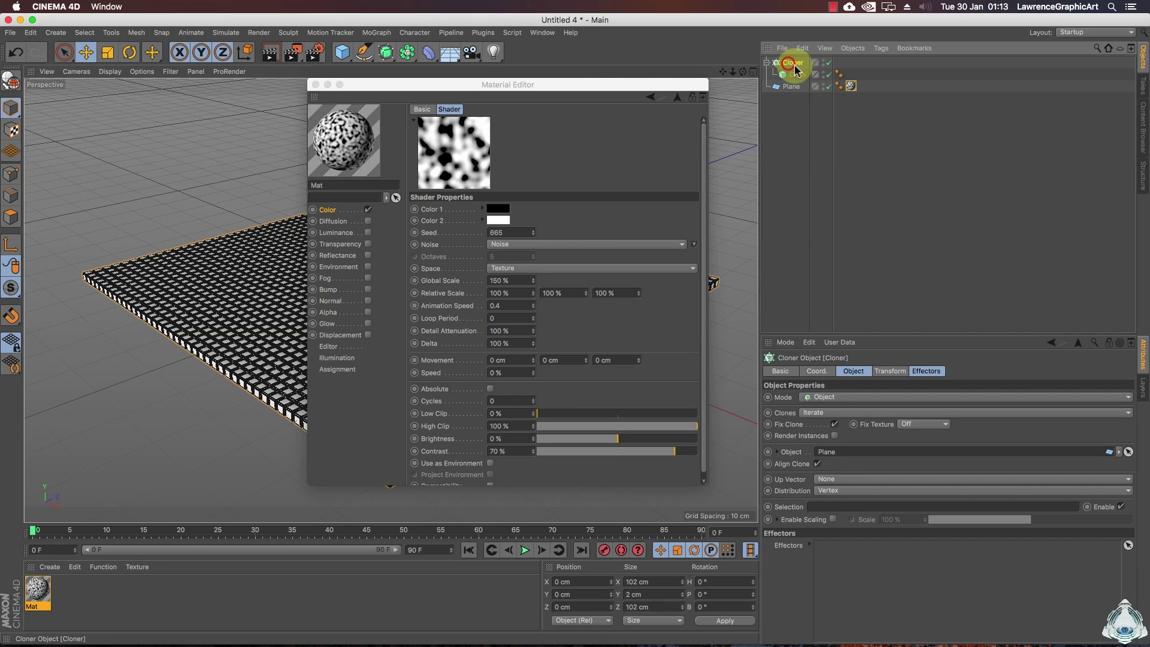
{"action": "left_click", "coordinate": [316, 85]}
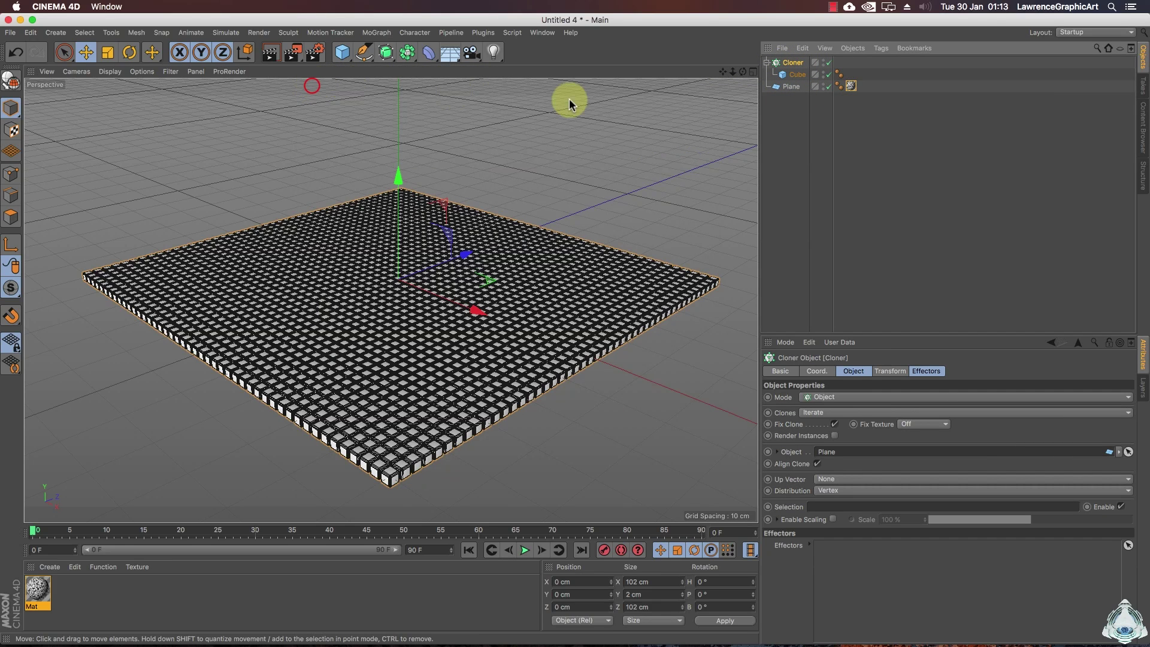
Add a MoGraph Shader effector to the selected Cloner
{"action": "left_click", "coordinate": [793, 63]}
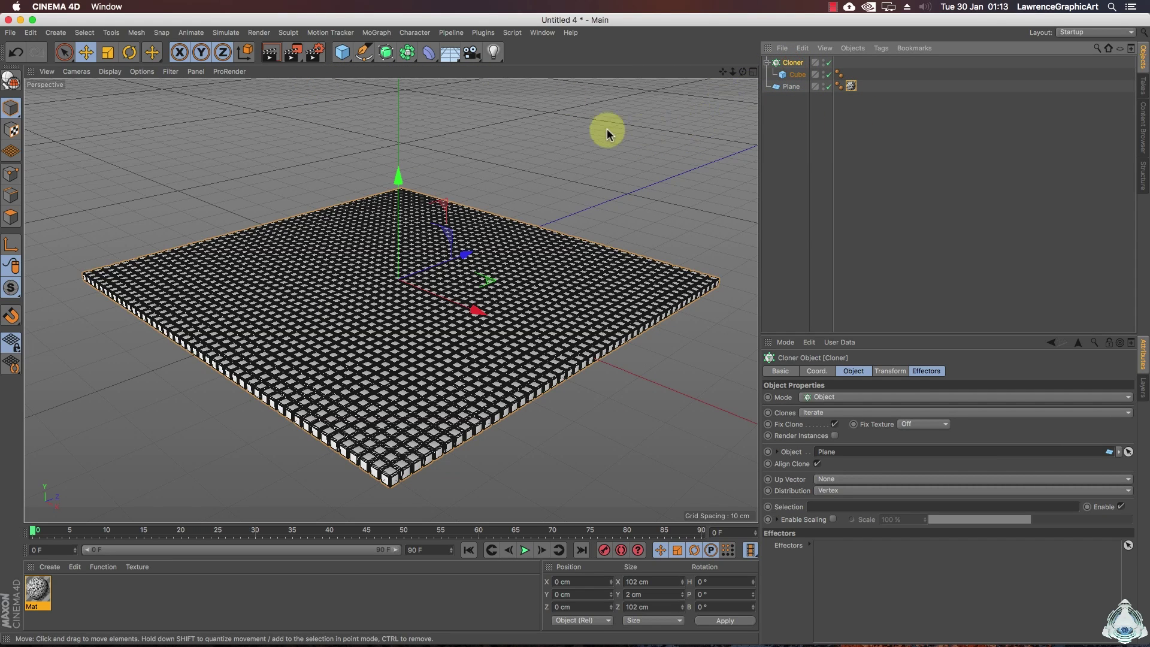
{"action": "left_click", "coordinate": [376, 32]}
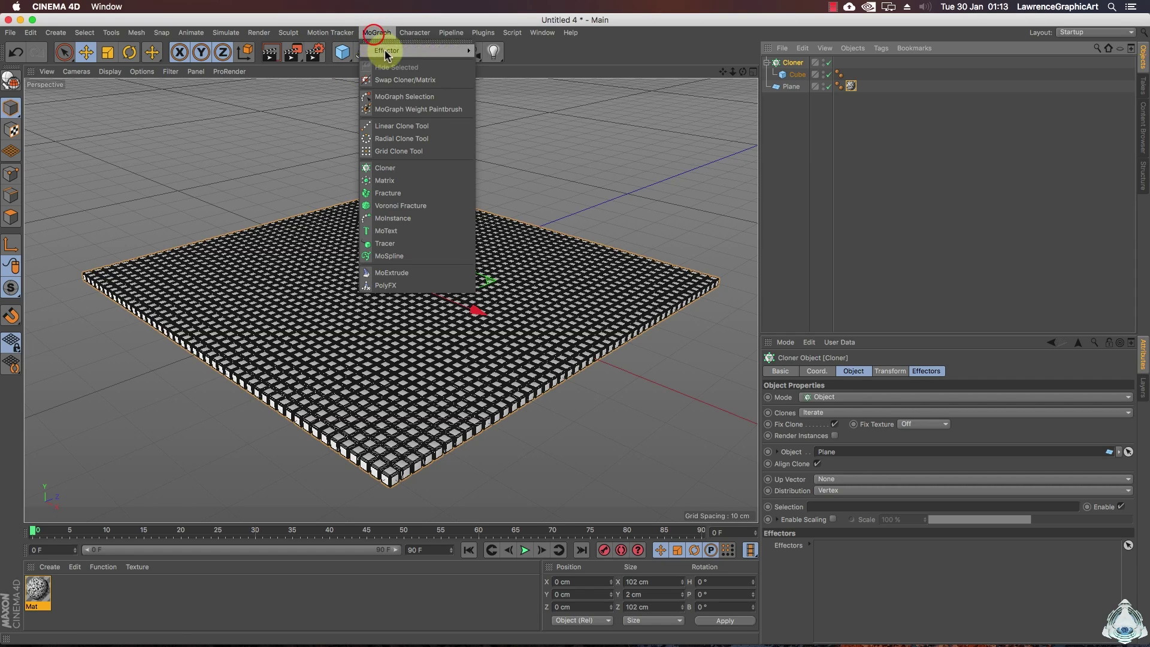
{"action": "mouse_move", "coordinate": [386, 52]}
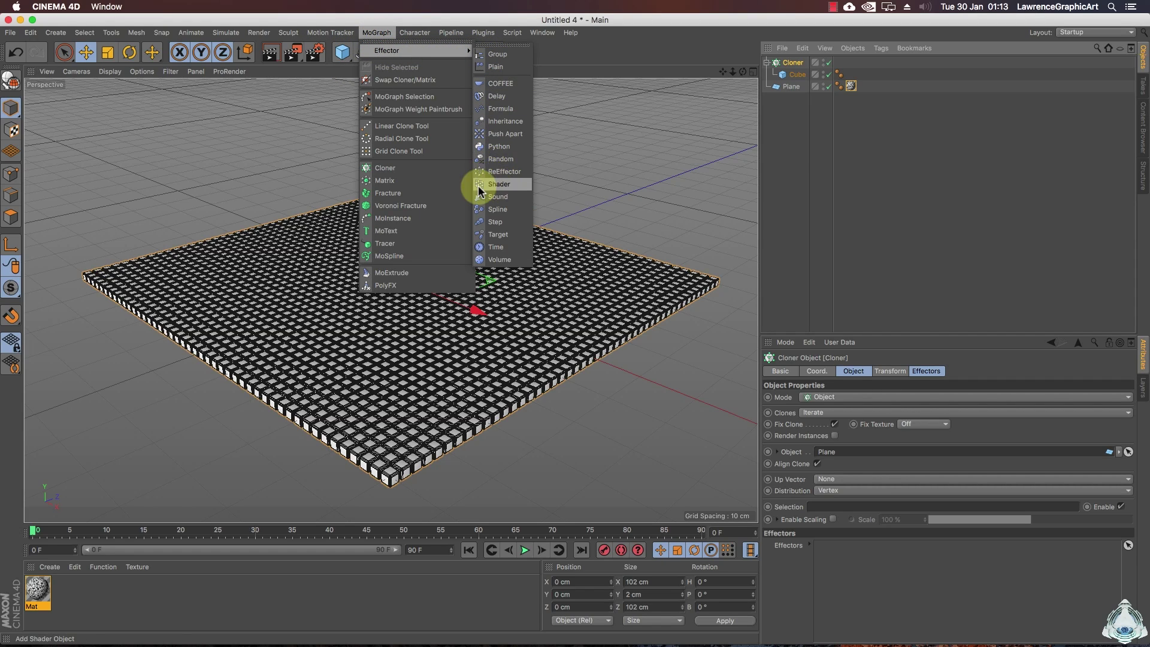
{"action": "left_click", "coordinate": [502, 189]}
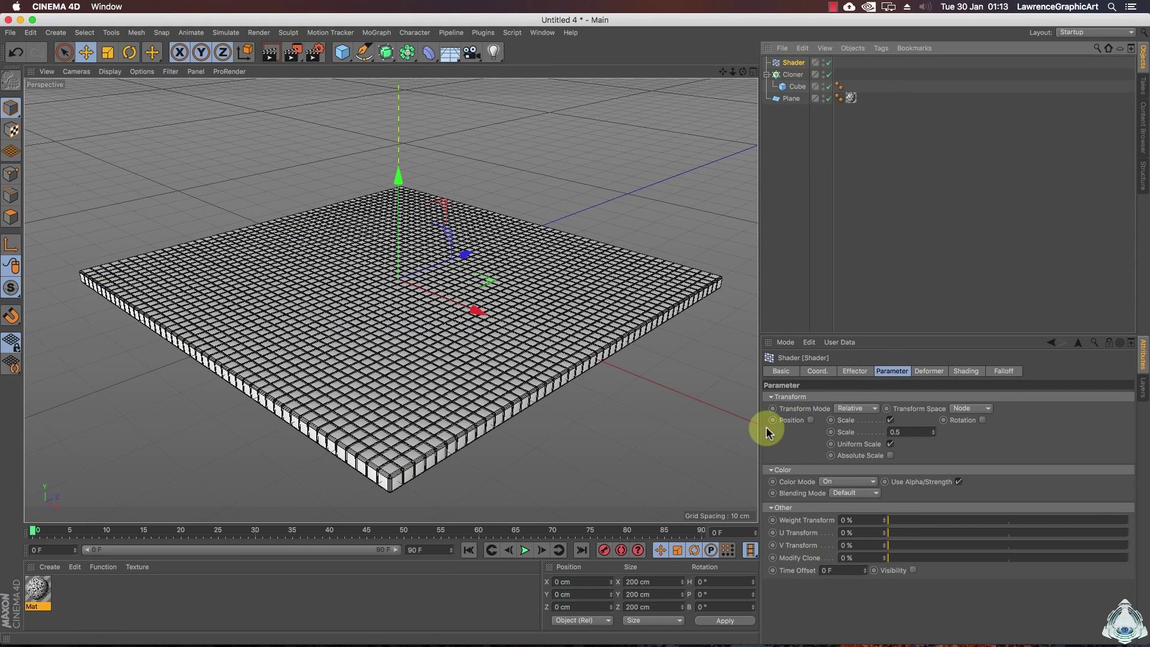
Enable Position in the Shader effector's transform parameters, keep Scale at 0.5, and set P.Z to 8 cm
{"action": "left_click", "coordinate": [811, 421]}
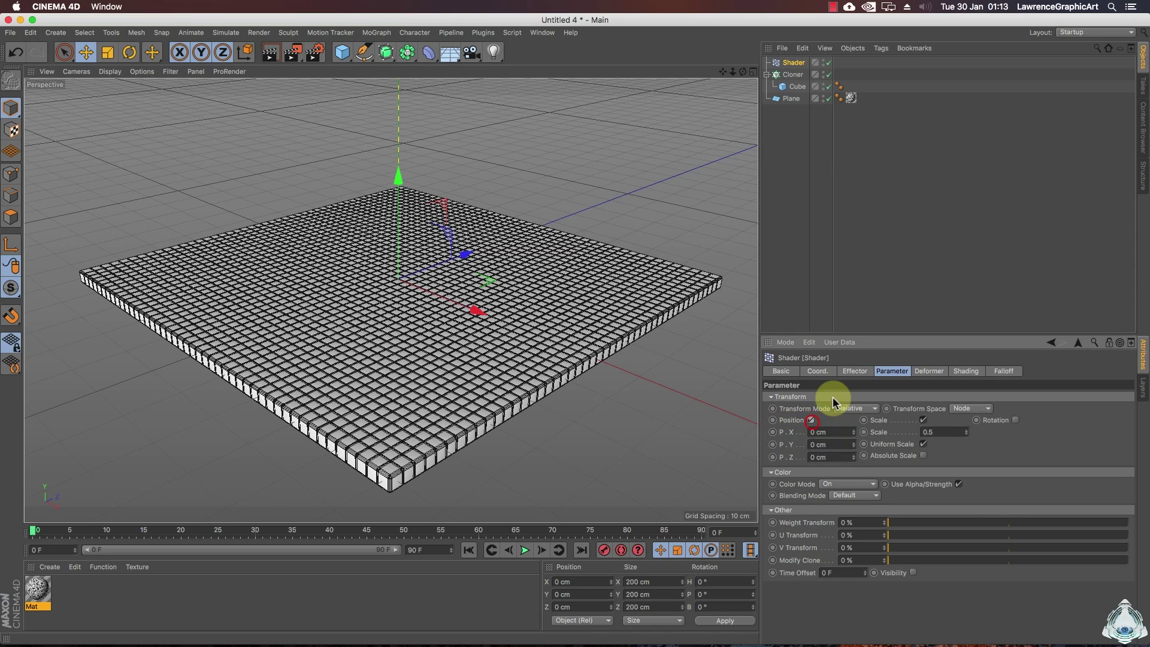
{"action": "left_click", "coordinate": [945, 433]}
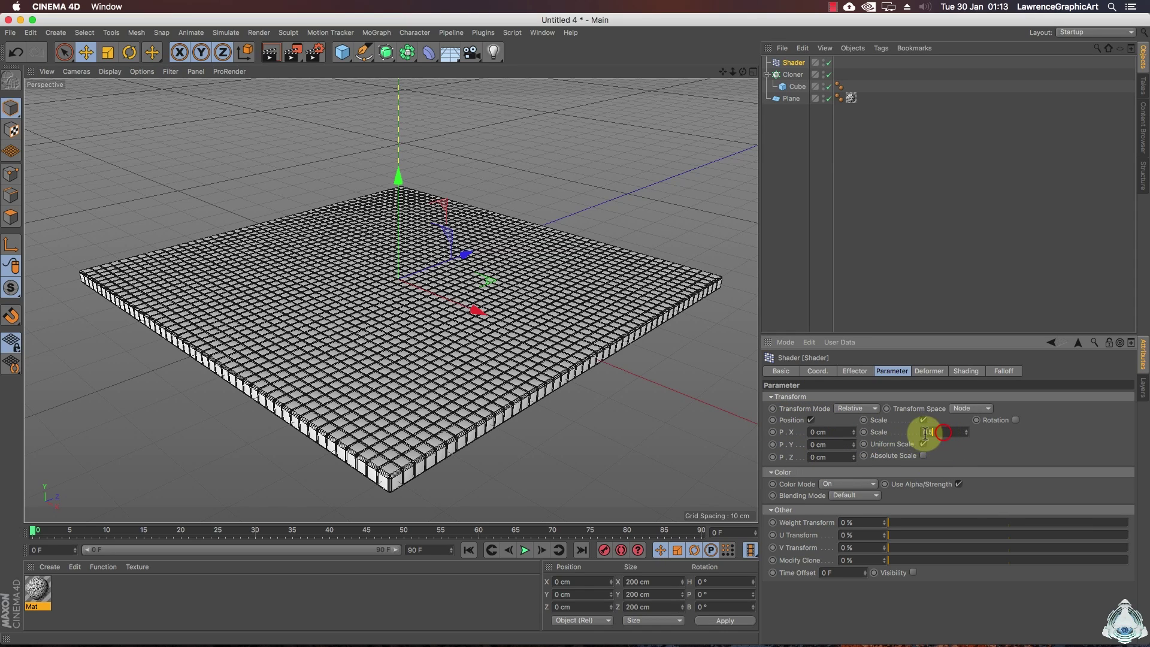
{"action": "key", "text": "Return"}
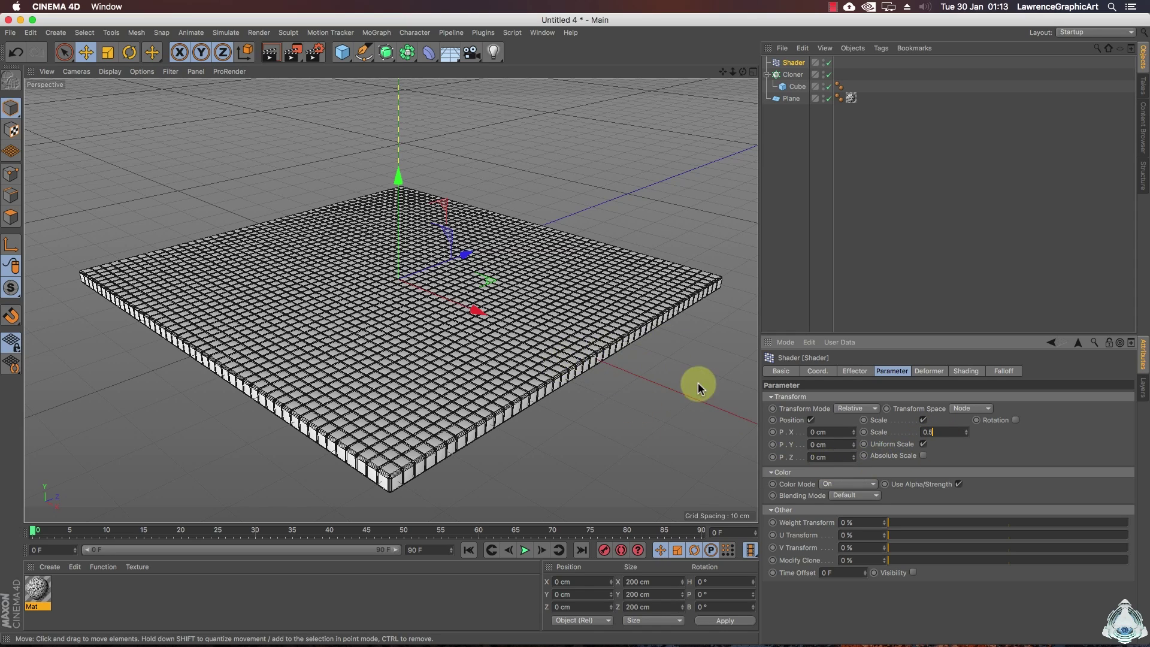
{"action": "left_click", "coordinate": [824, 458]}
{"action": "type", "text": "8"}
{"action": "left_click", "coordinate": [831, 443]}
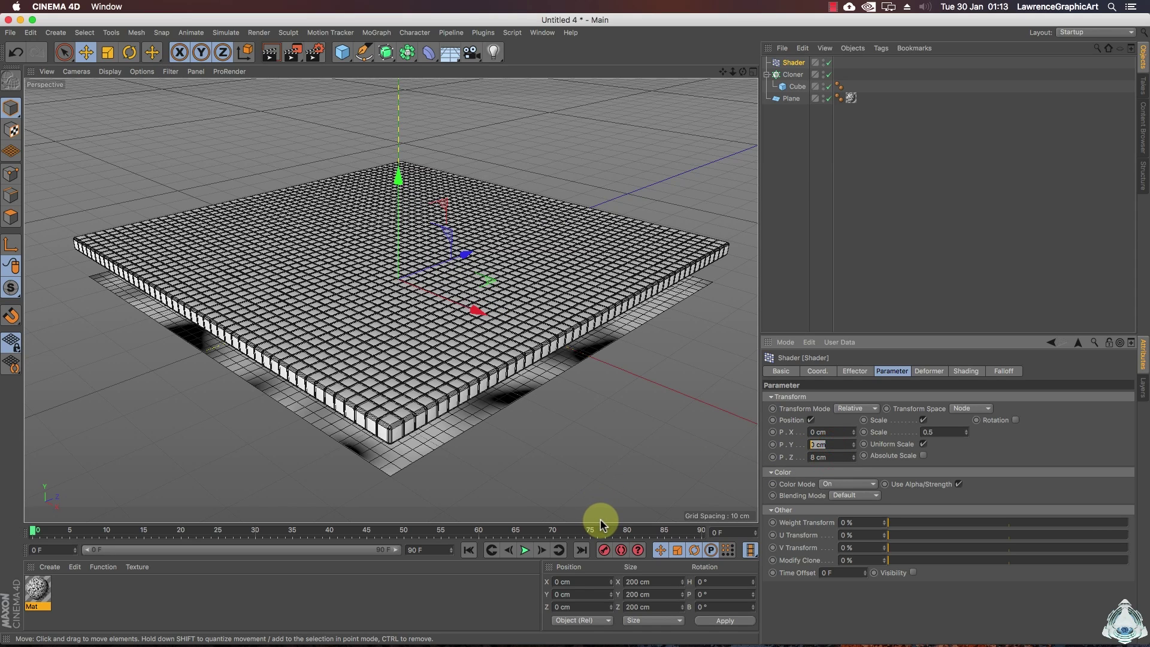
{"action": "left_click", "coordinate": [830, 458]}
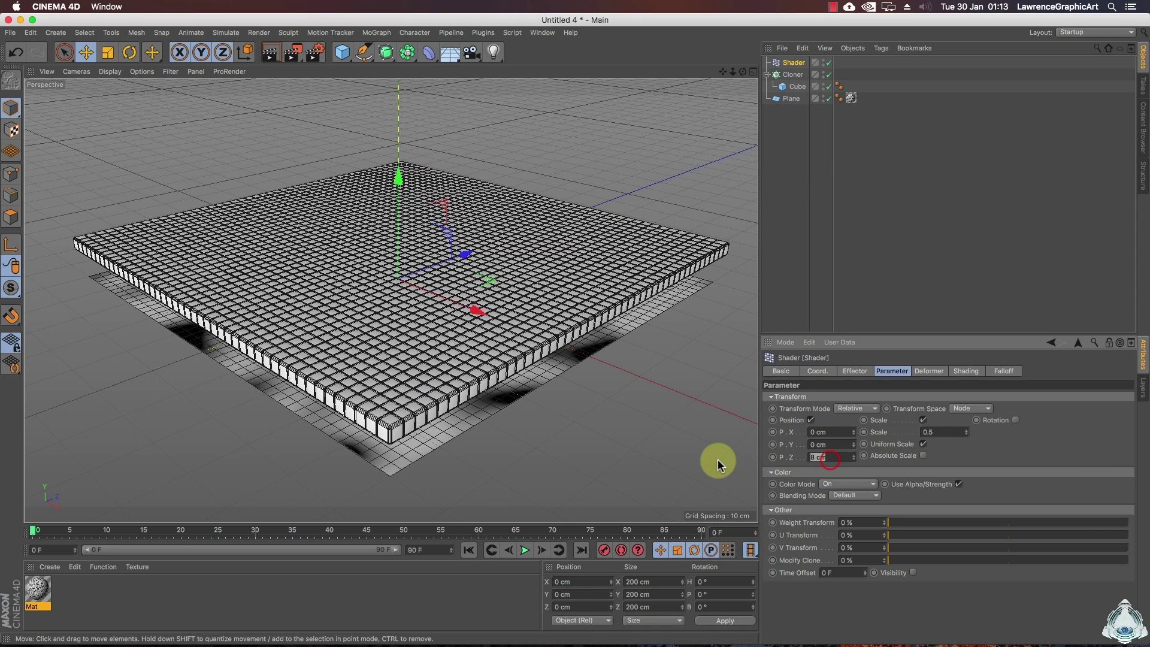
Set the Shader effector's shading channel to Color and link the Plane's texture tag to it
{"action": "left_click", "coordinate": [930, 373]}
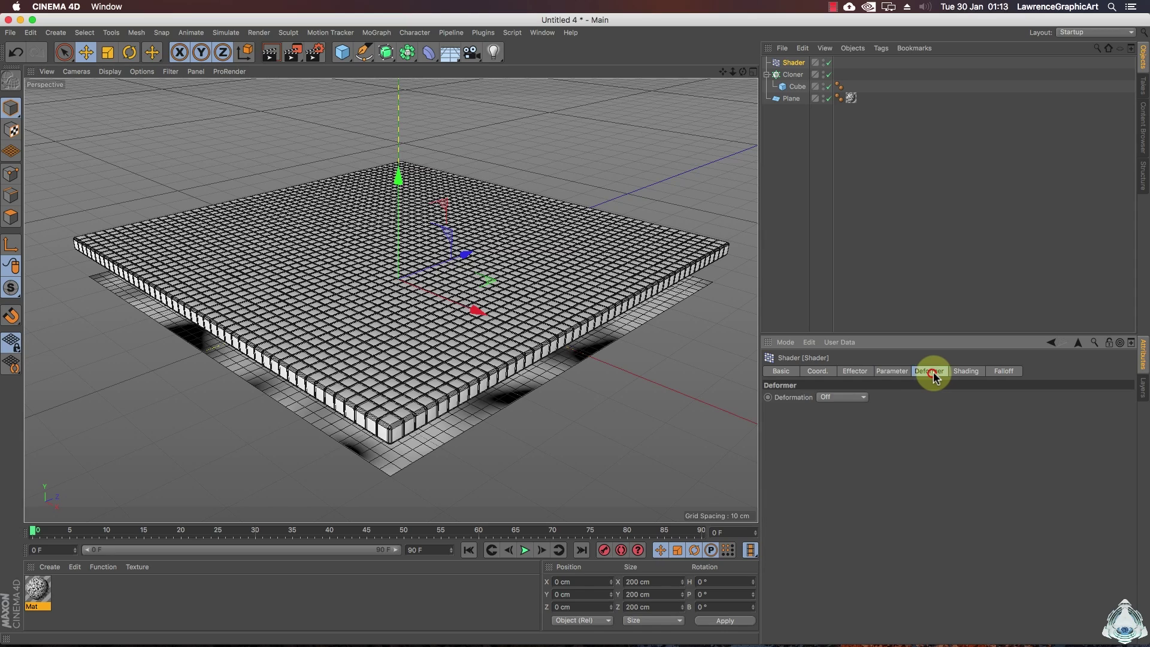
{"action": "left_click", "coordinate": [967, 372]}
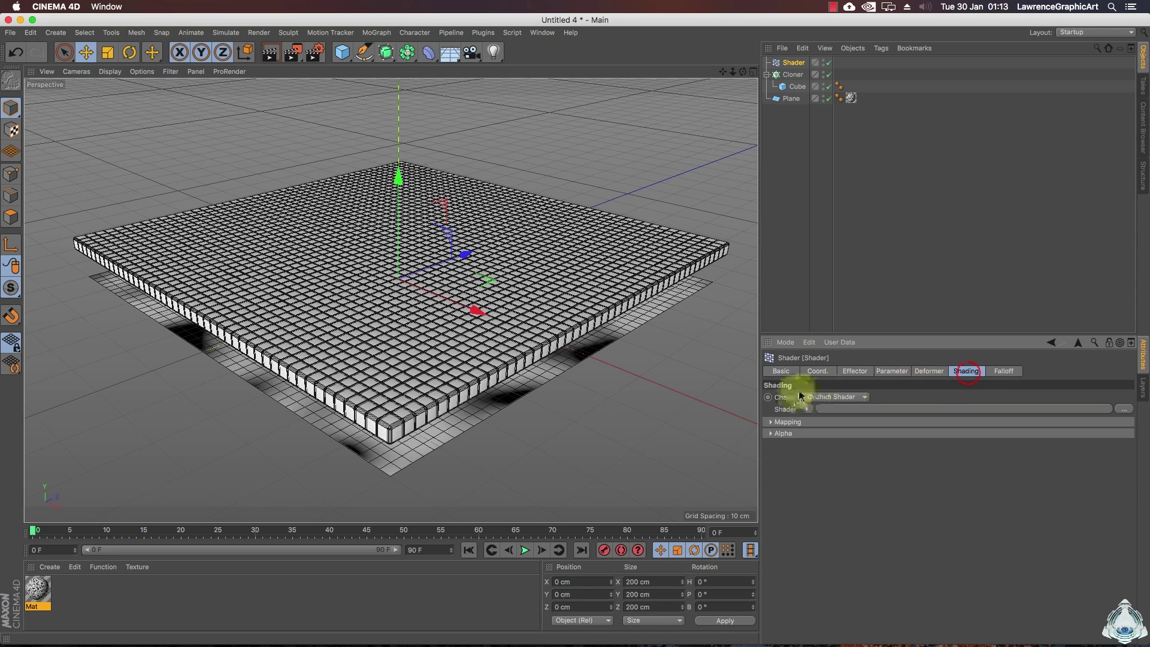
{"action": "left_click", "coordinate": [825, 398]}
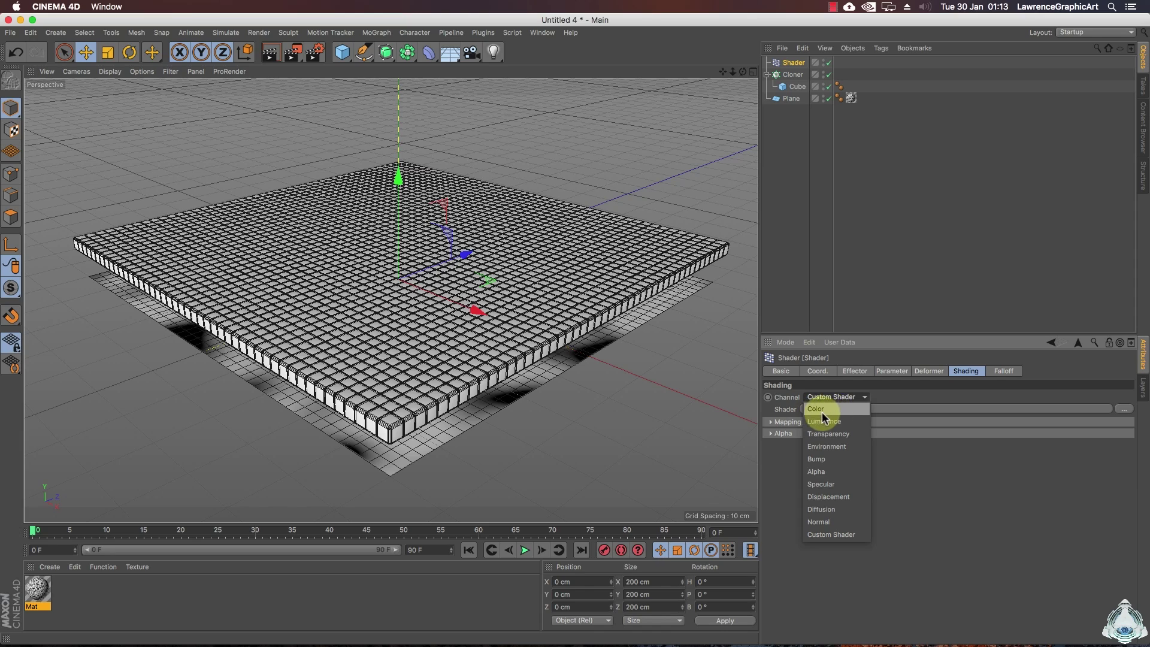
{"action": "left_click", "coordinate": [839, 413]}
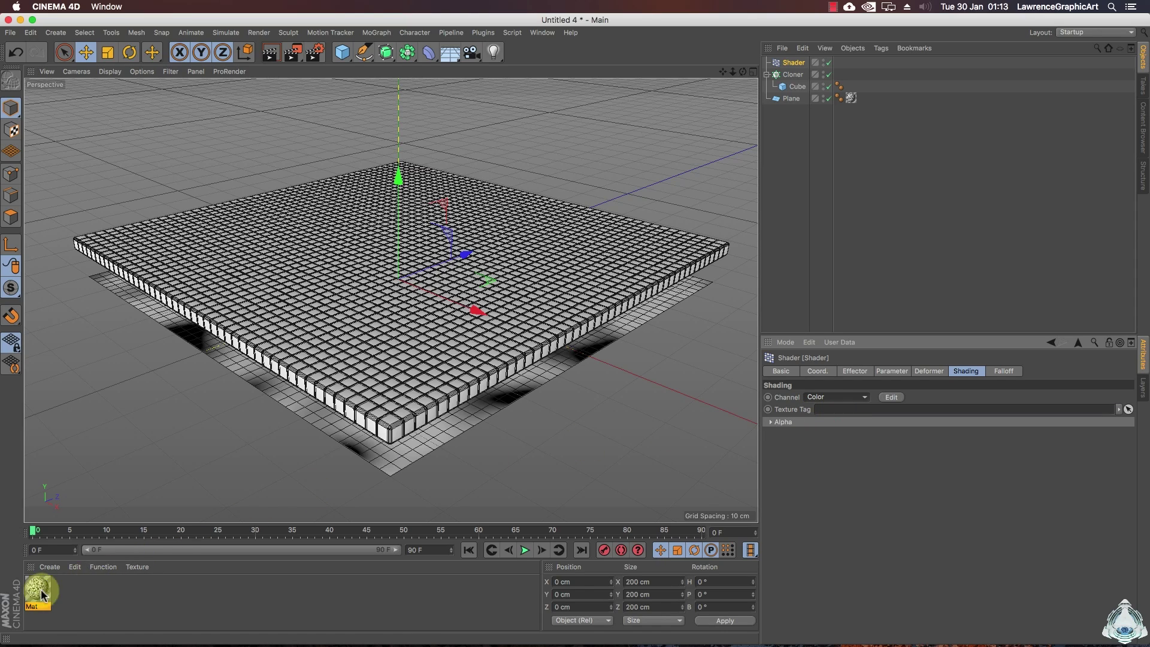
{"action": "mouse_move", "coordinate": [37, 593]}
{"action": "left_mouse_down"}
{"action": "mouse_move", "coordinate": [757, 174]}
{"action": "mouse_move", "coordinate": [785, 100]}
{"action": "mouse_move", "coordinate": [848, 106]}
{"action": "mouse_move", "coordinate": [922, 200]}
{"action": "mouse_move", "coordinate": [927, 392]}
{"action": "mouse_move", "coordinate": [850, 407]}
{"action": "left_mouse_up"}
{"action": "left_click_drag", "start_coordinate": [855, 106], "coordinate": [845, 101]}
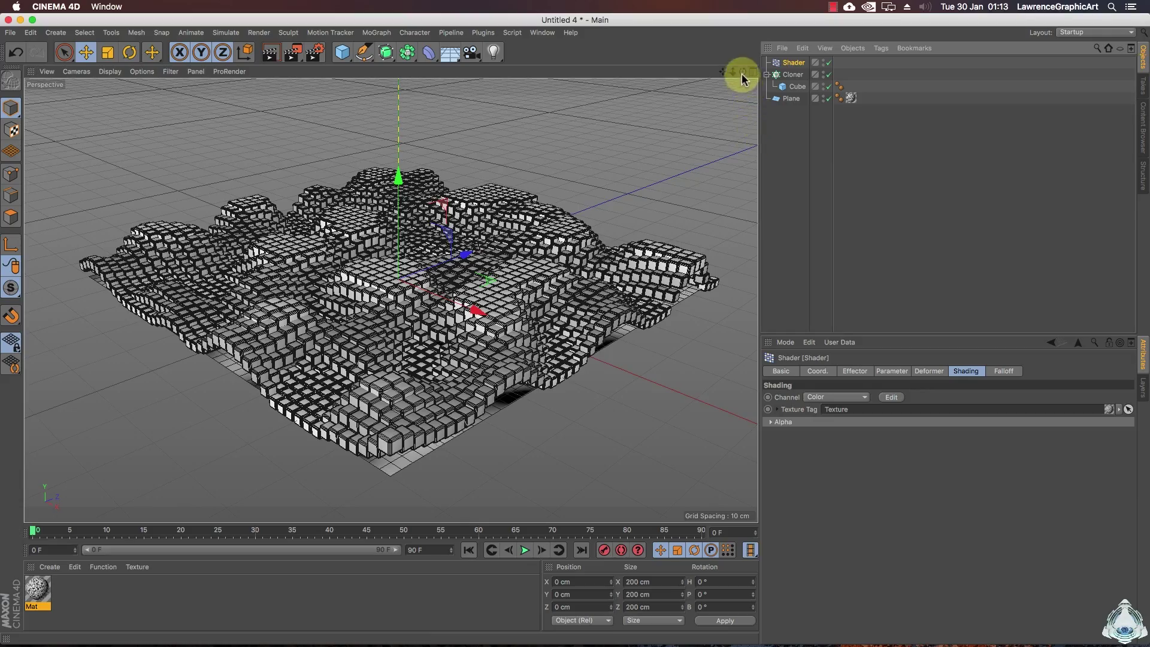
Play the timeline to preview the animated cube displacement, and stop the playback
{"action": "left_click_drag", "start_coordinate": [742, 72], "coordinate": [742, 72]}
{"action": "left_click", "coordinate": [524, 550]}
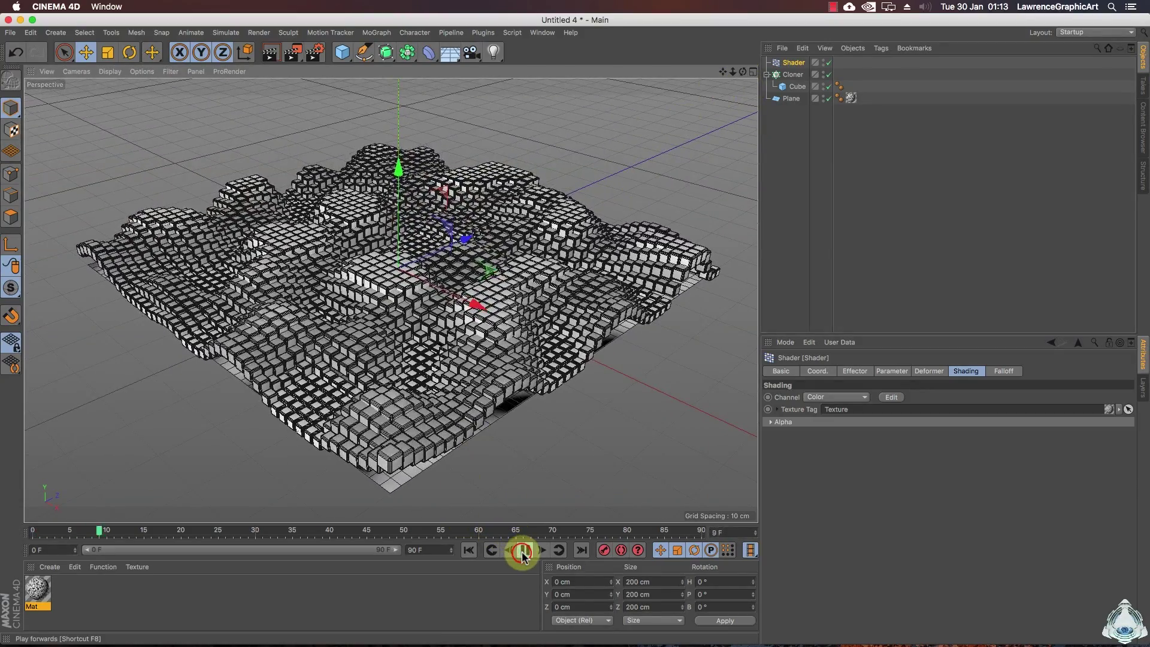
{"action": "left_click", "coordinate": [525, 550]}
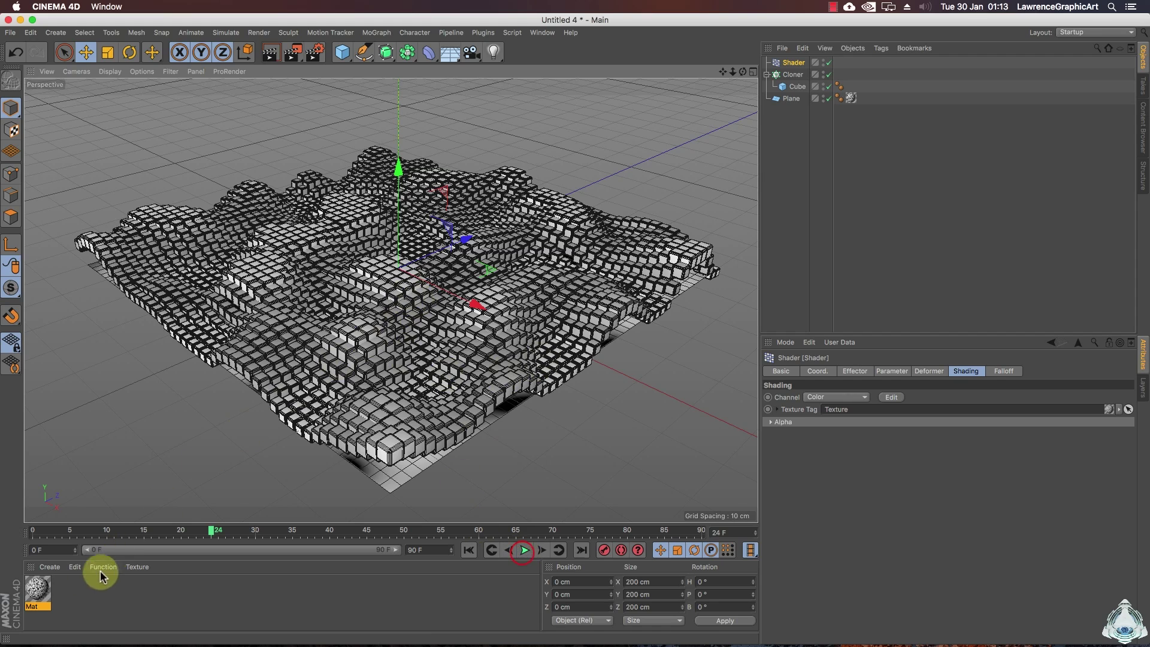
Open the noise shader settings in the Color channel of the Mat material
{"action": "double_click", "coordinate": [47, 595]}
{"action": "left_click_drag", "start_coordinate": [468, 86], "coordinate": [860, 84]}
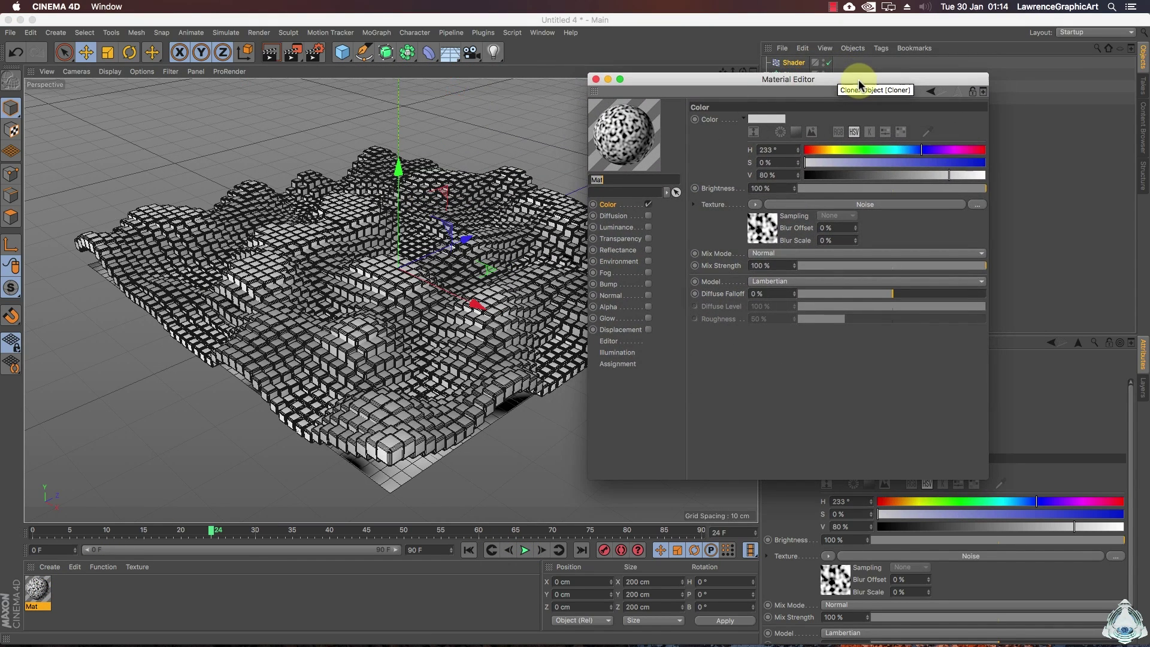
{"action": "left_click", "coordinate": [775, 215]}
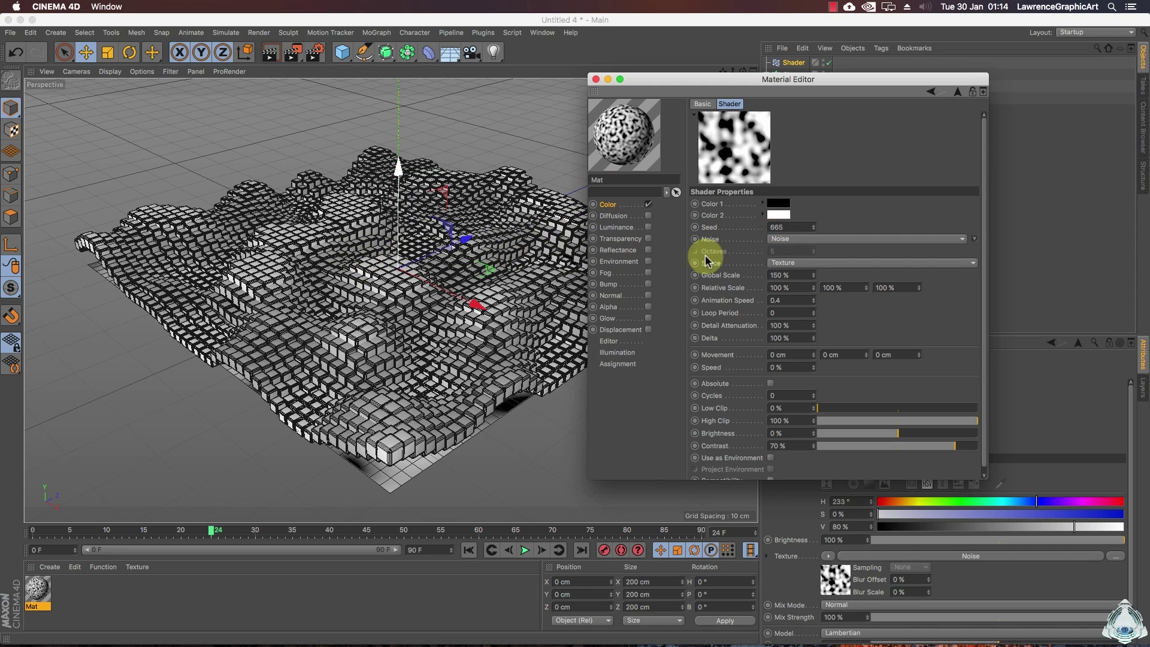
Try the Nutous noise type on the shader and start playing the animation
{"action": "left_click", "coordinate": [784, 239]}
{"action": "left_click", "coordinate": [722, 238]}
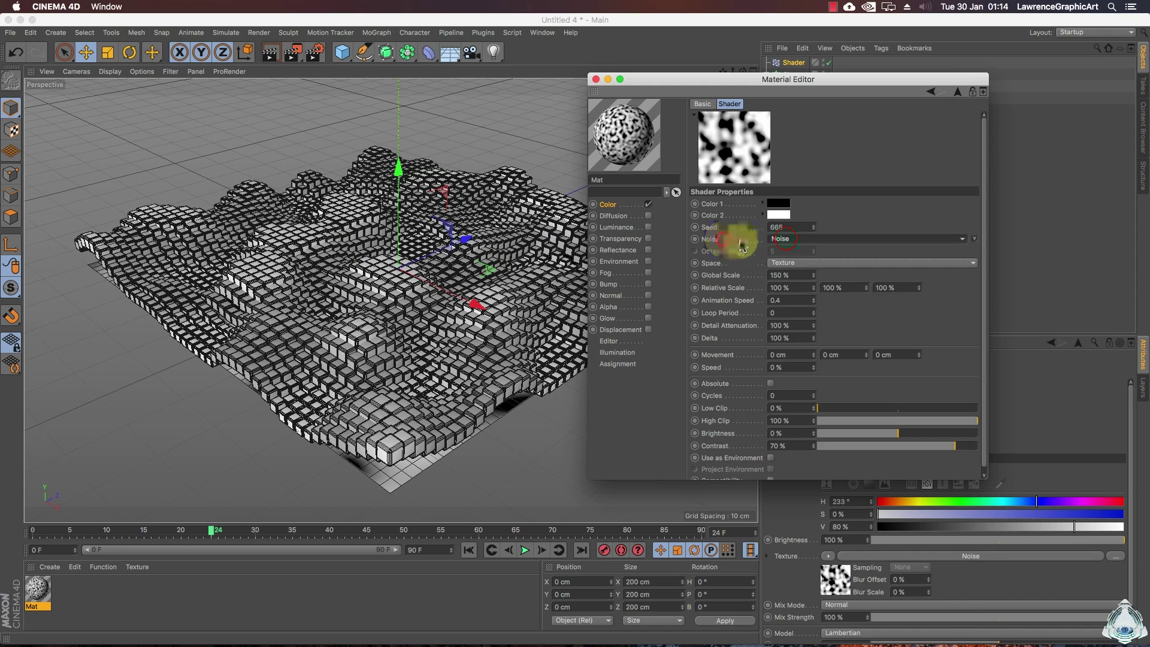
{"action": "left_click", "coordinate": [770, 239]}
{"action": "left_click", "coordinate": [770, 249]}
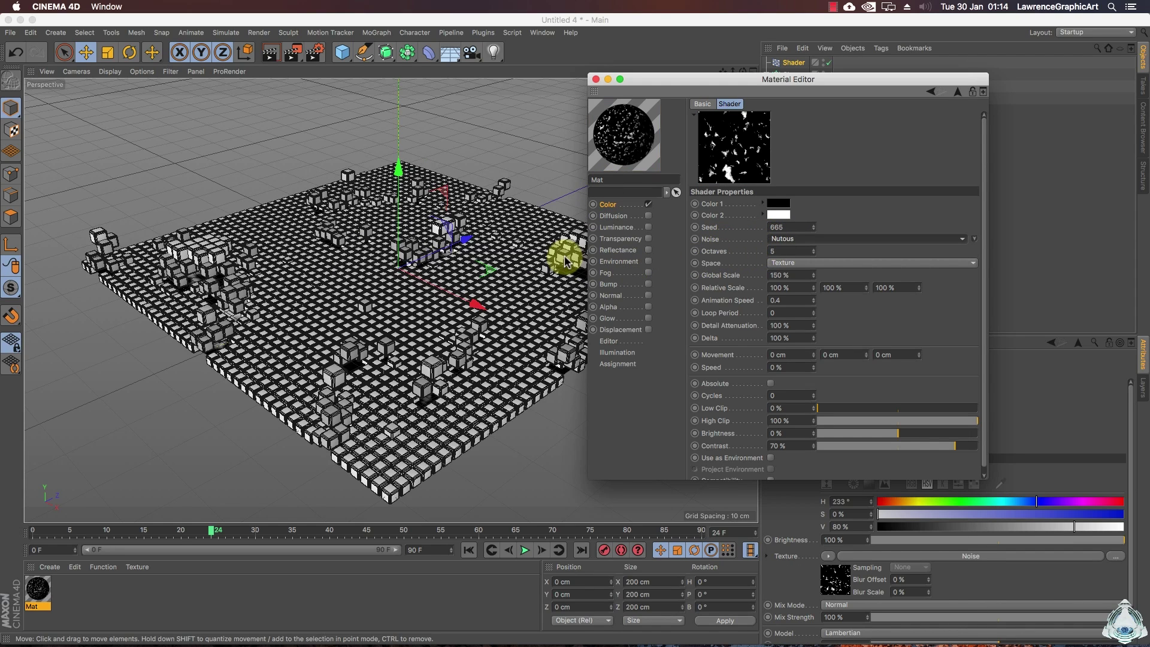
{"action": "left_click", "coordinate": [525, 550]}
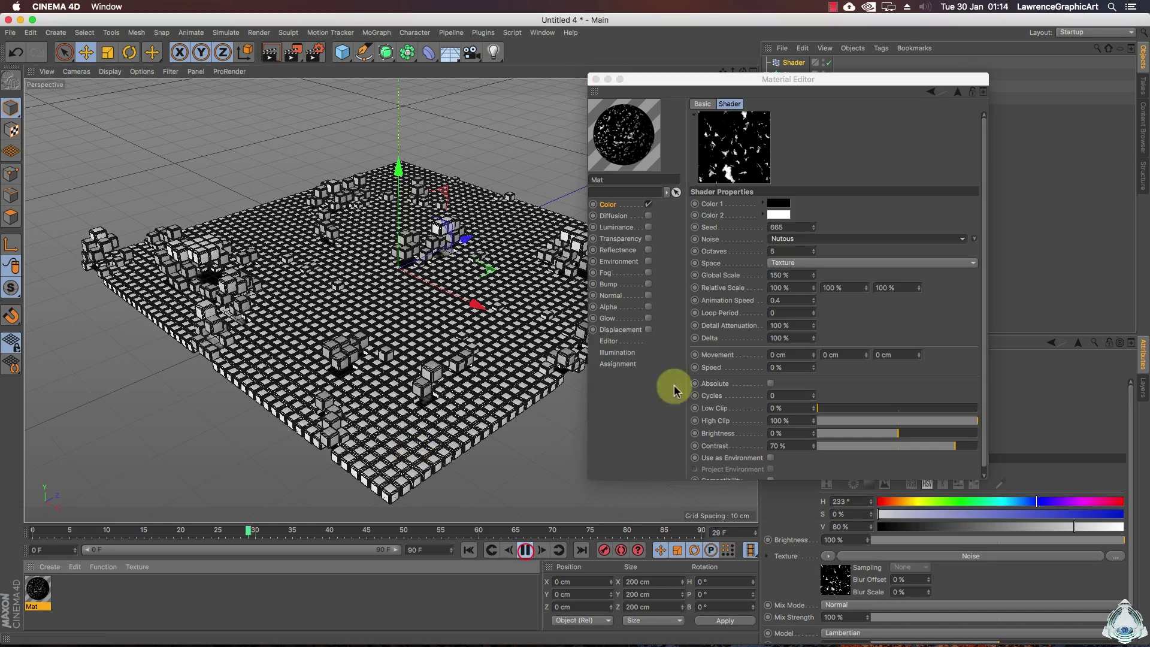
Try the Poxo, Sema and Turbulence noise types on the shader during playback
{"action": "left_click", "coordinate": [785, 238]}
{"action": "left_click", "coordinate": [793, 266]}
{"action": "left_click", "coordinate": [784, 239]}
{"action": "left_click", "coordinate": [789, 247]}
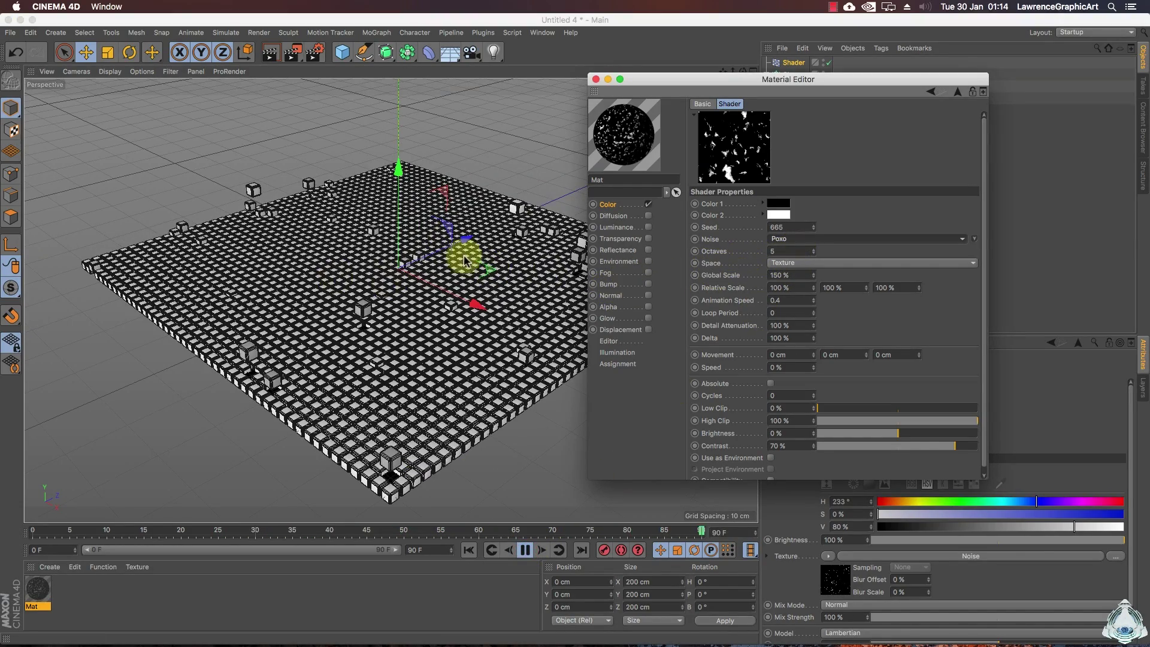
{"action": "left_click", "coordinate": [784, 238]}
{"action": "left_click", "coordinate": [788, 247]}
{"action": "left_click", "coordinate": [785, 238]}
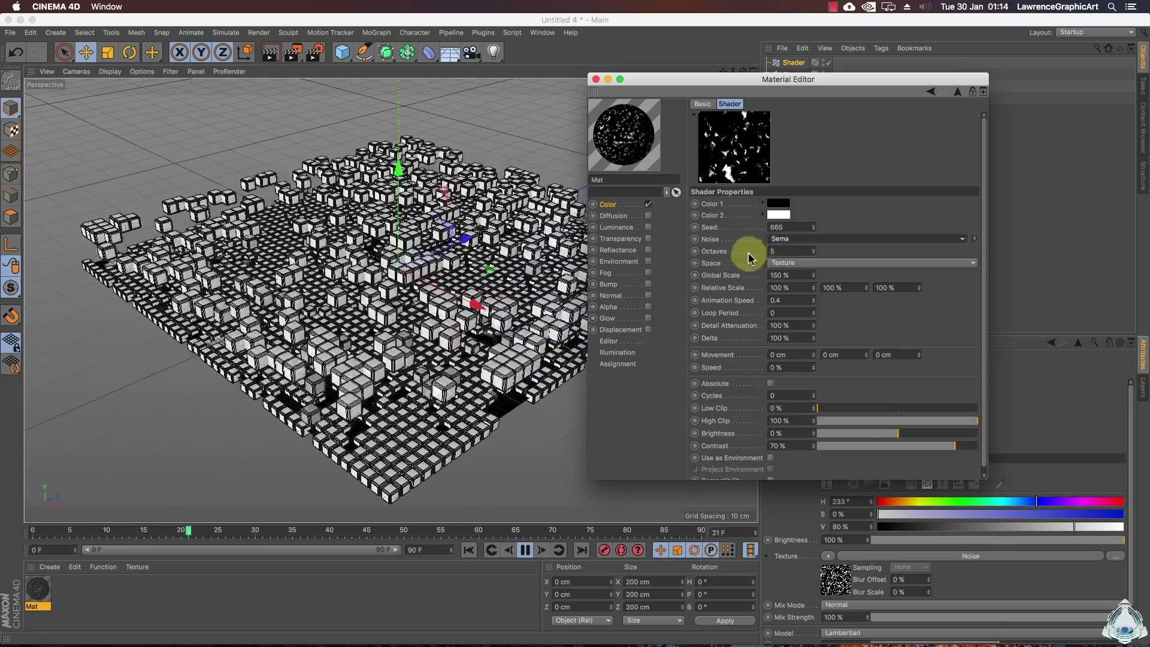
{"action": "left_click", "coordinate": [747, 264]}
{"action": "left_click", "coordinate": [785, 239]}
{"action": "left_click", "coordinate": [744, 270]}
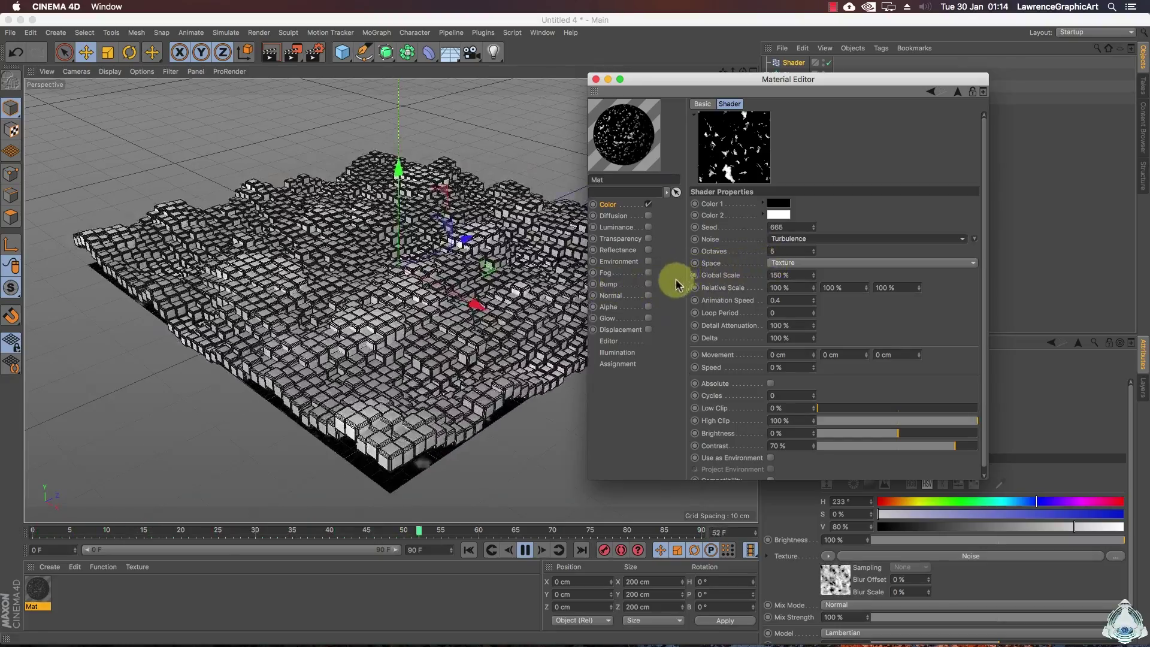
Set the shader's noise type to VL Noise, stop the playback, and close the Material Editor
{"action": "left_click", "coordinate": [781, 239]}
{"action": "left_click", "coordinate": [615, 250]}
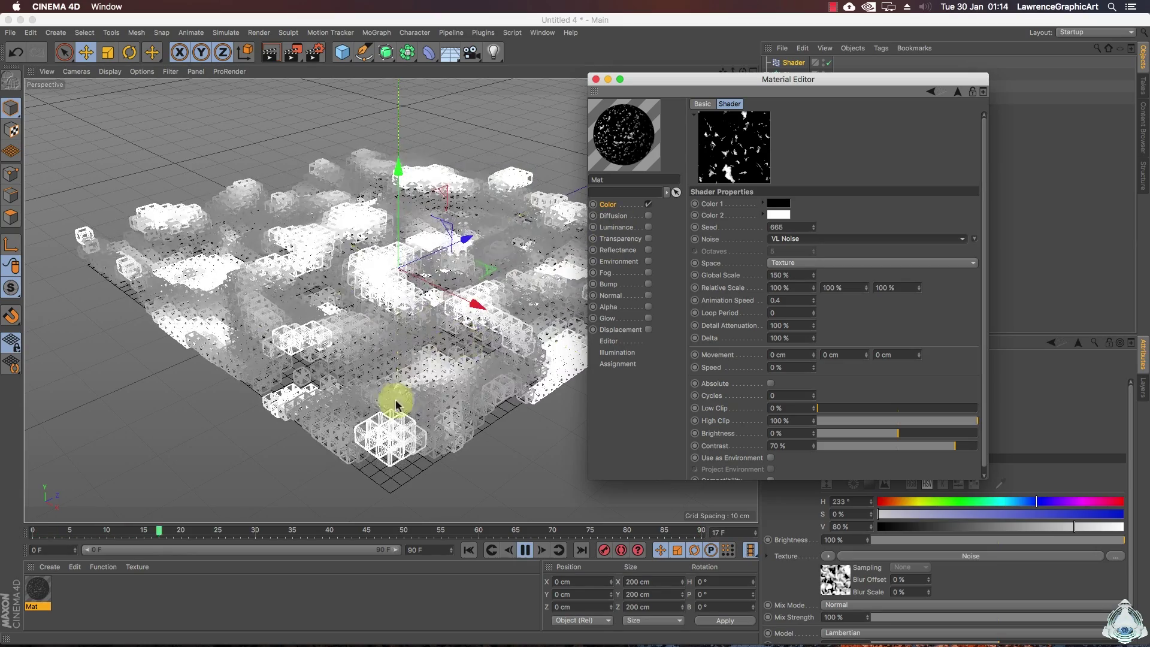
{"action": "left_click", "coordinate": [526, 550]}
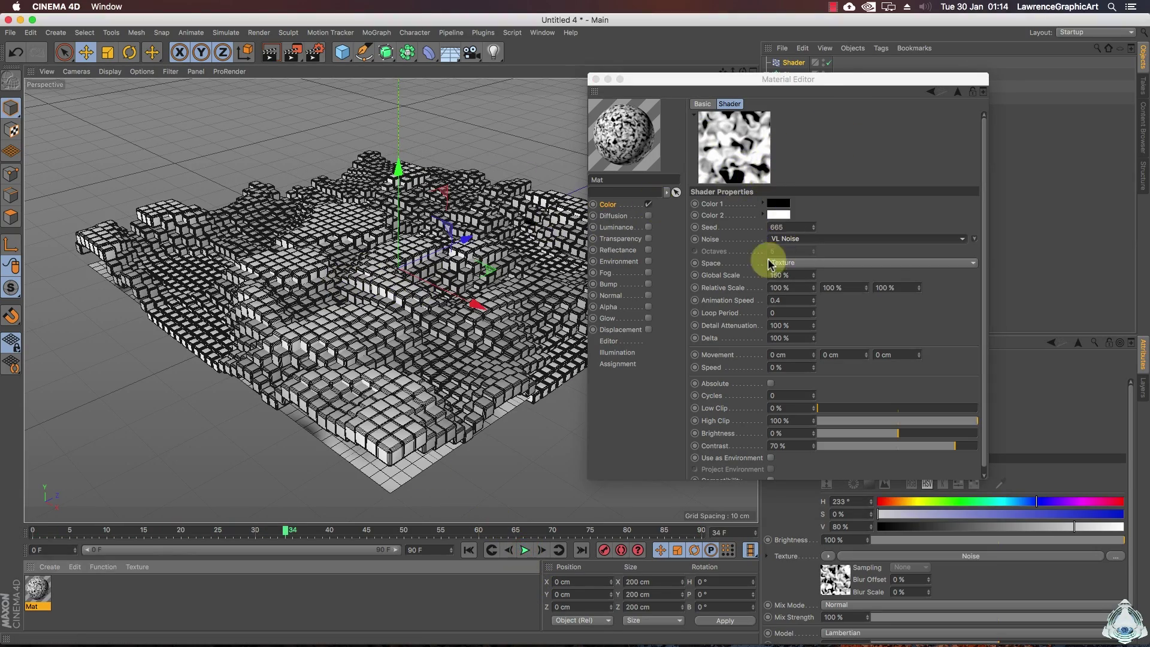
{"action": "left_click", "coordinate": [789, 277]}
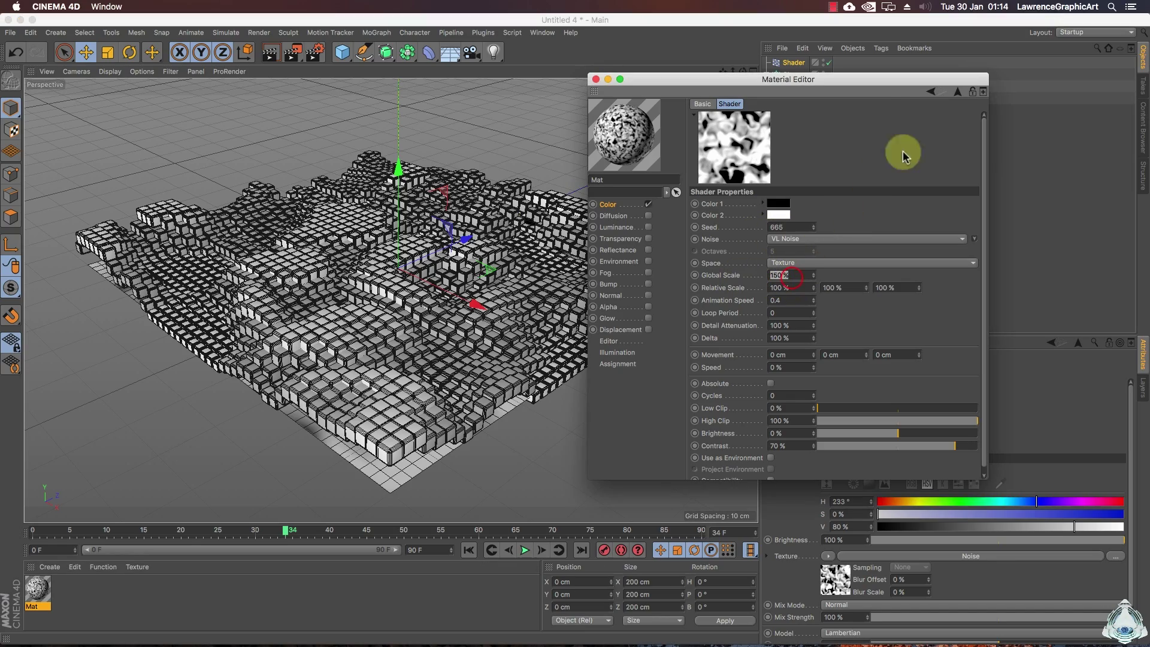
{"action": "left_click", "coordinate": [597, 79]}
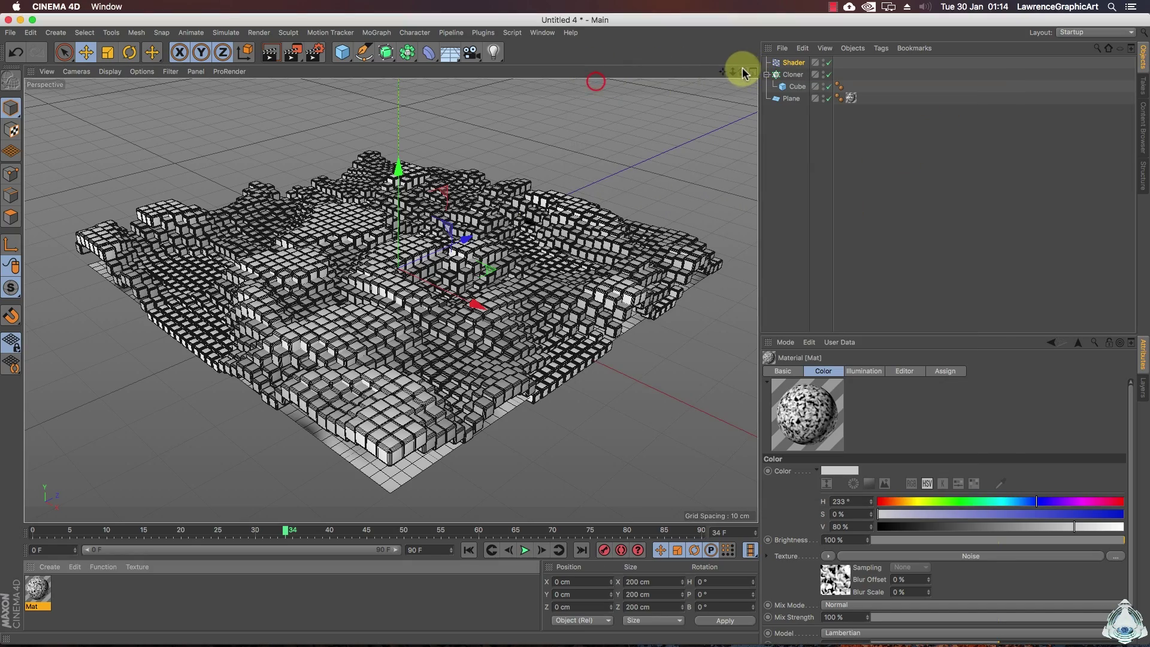
Play the animation to preview the cube waves from a new angle, and return to frame 0
{"action": "mouse_move", "coordinate": [744, 72]}
{"action": "left_mouse_down"}
{"action": "mouse_move", "coordinate": [595, 80]}
{"action": "mouse_move", "coordinate": [744, 71]}
{"action": "mouse_move", "coordinate": [739, 82]}
{"action": "left_mouse_up"}
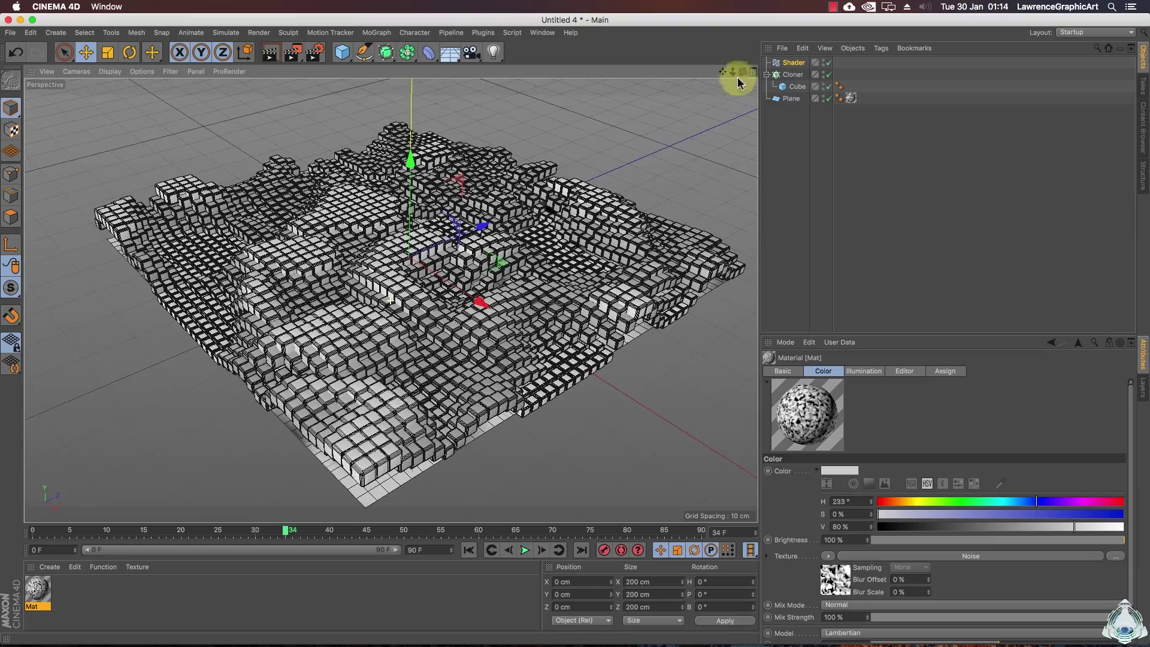
{"action": "left_click", "coordinate": [522, 550]}
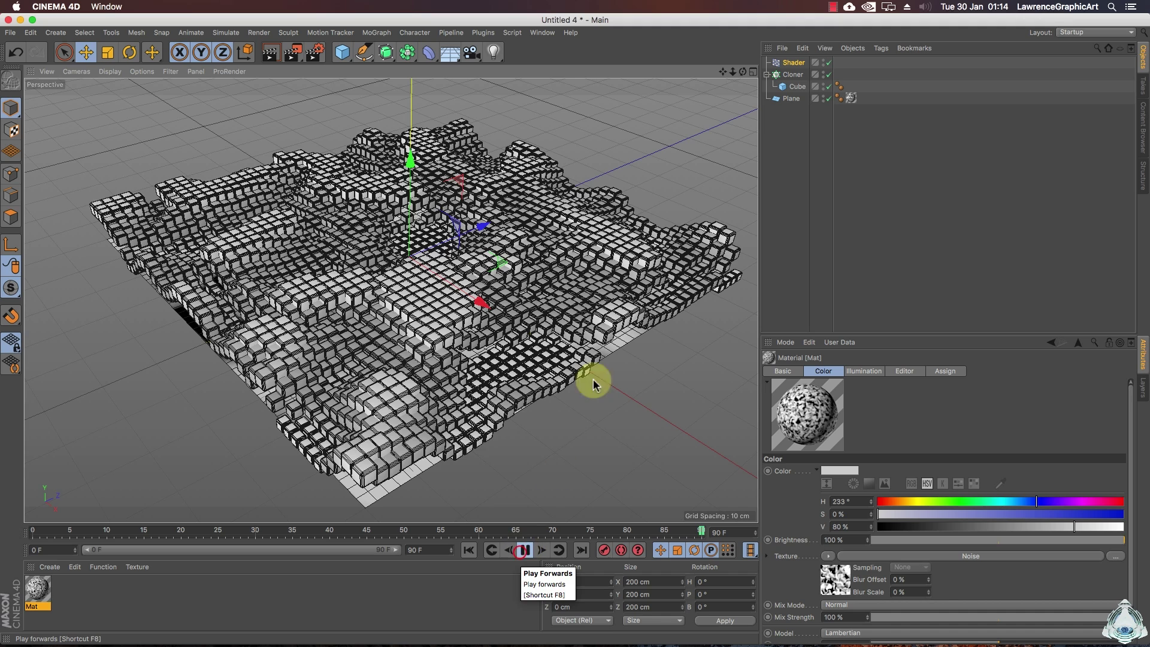
{"action": "key", "text": "shift+f"}
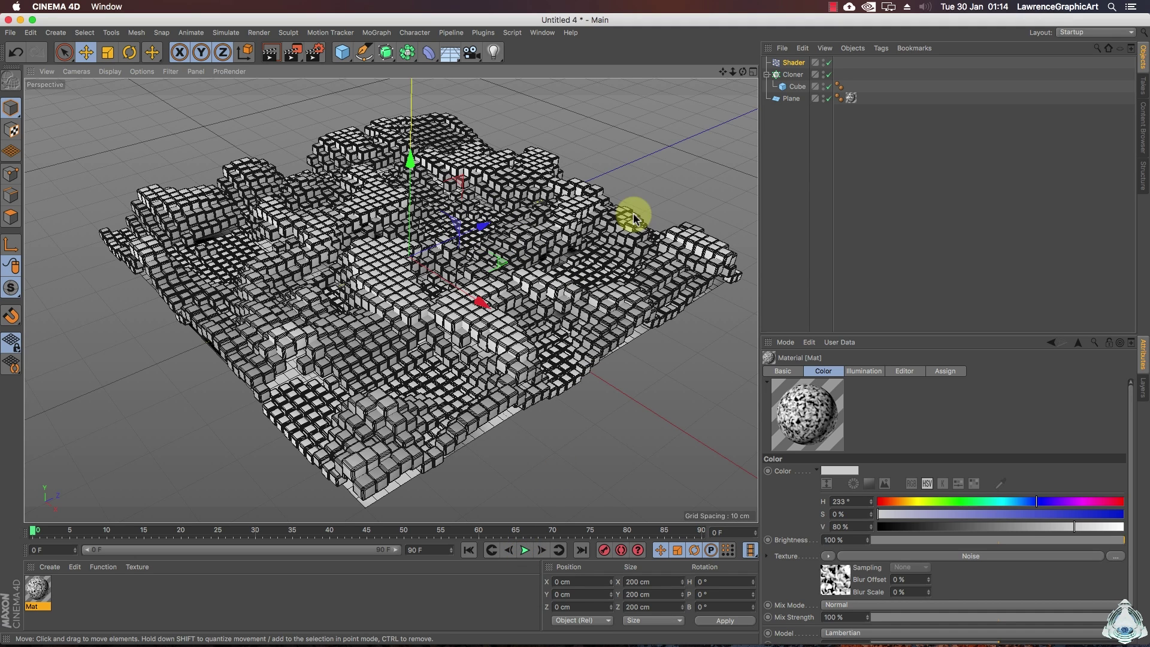
Set the Shader effector's Color Mode to User Defined with a blue color of H 224°, S 100%, V 100%
{"action": "left_click", "coordinate": [791, 63]}
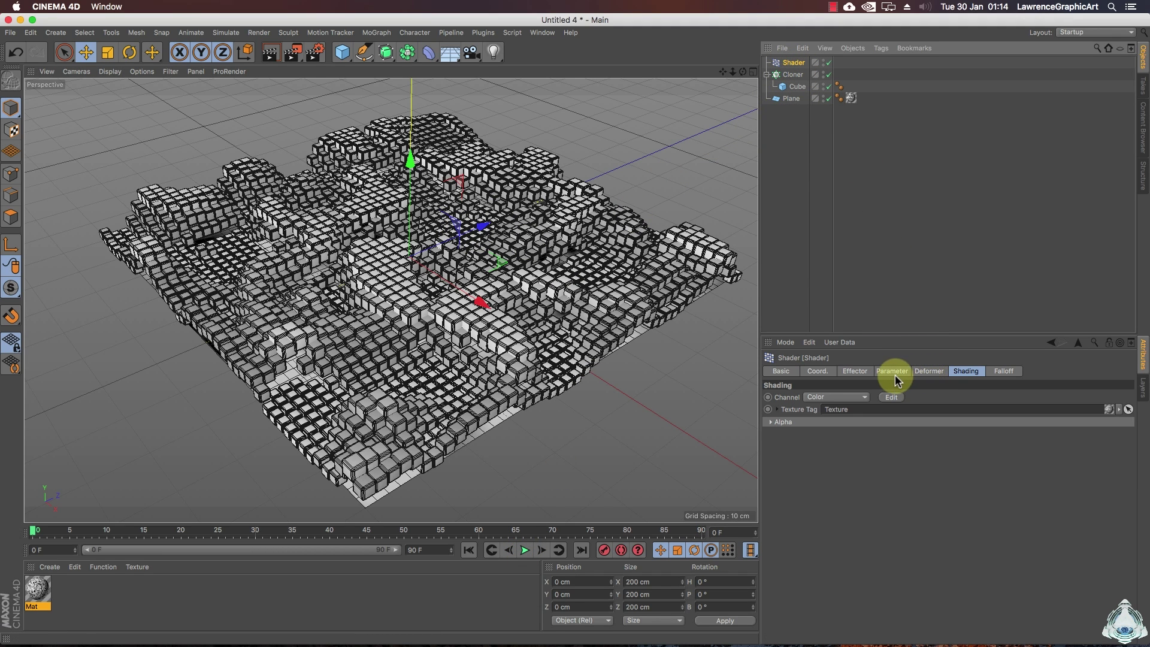
{"action": "left_click", "coordinate": [928, 372]}
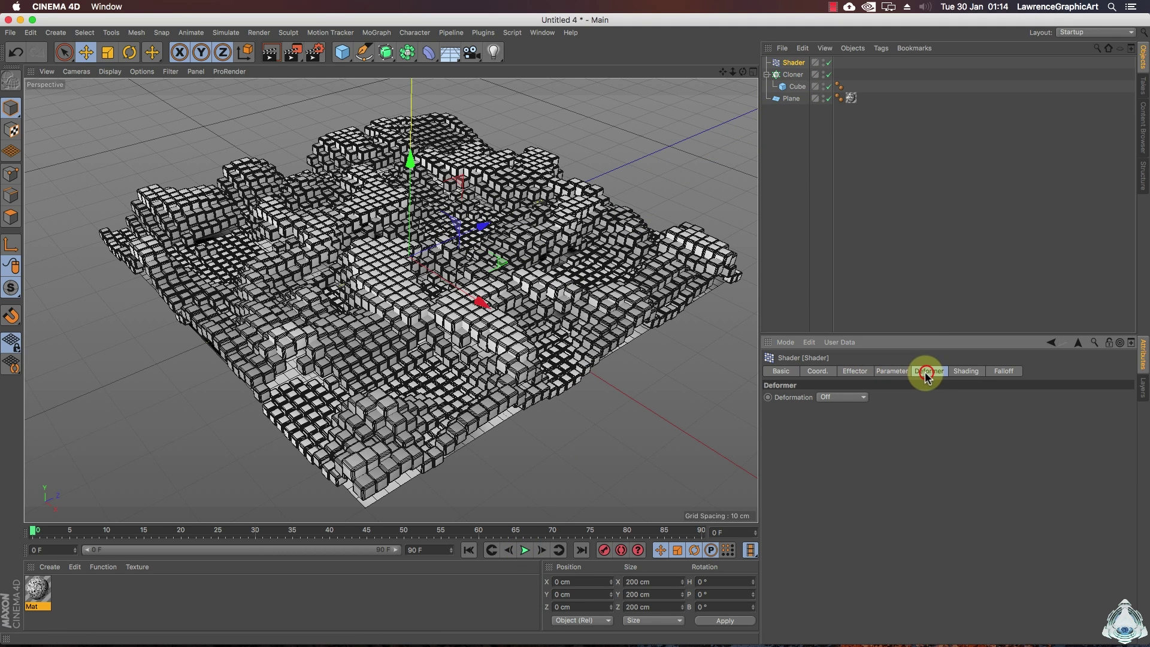
{"action": "left_click", "coordinate": [966, 372]}
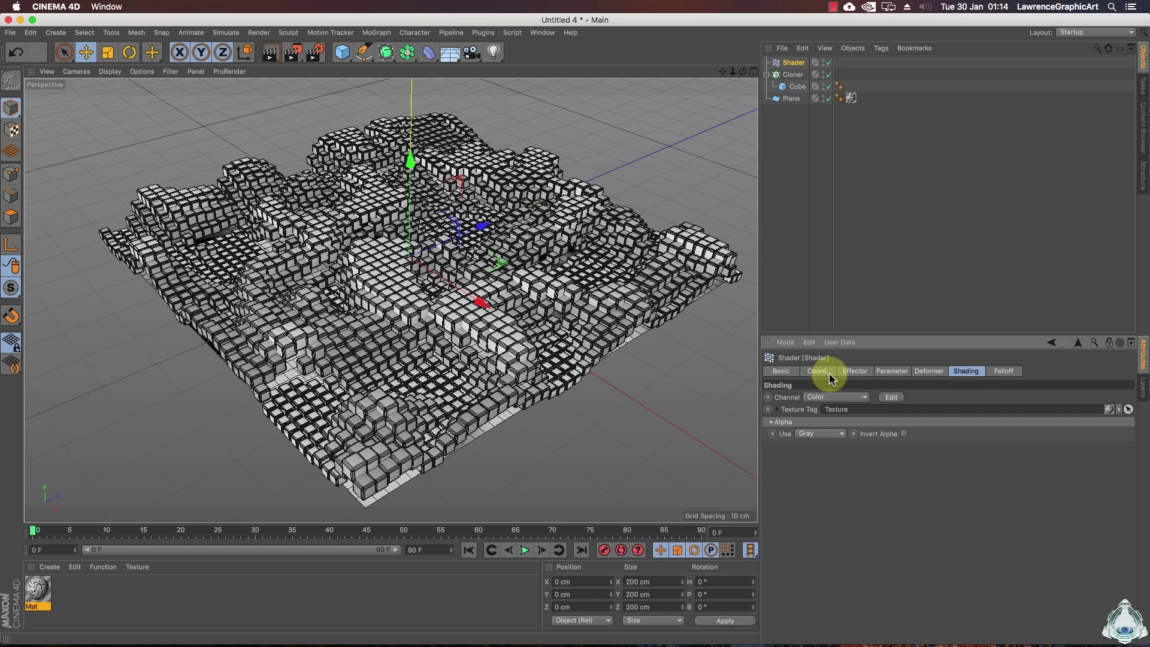
{"action": "left_click", "coordinate": [854, 372]}
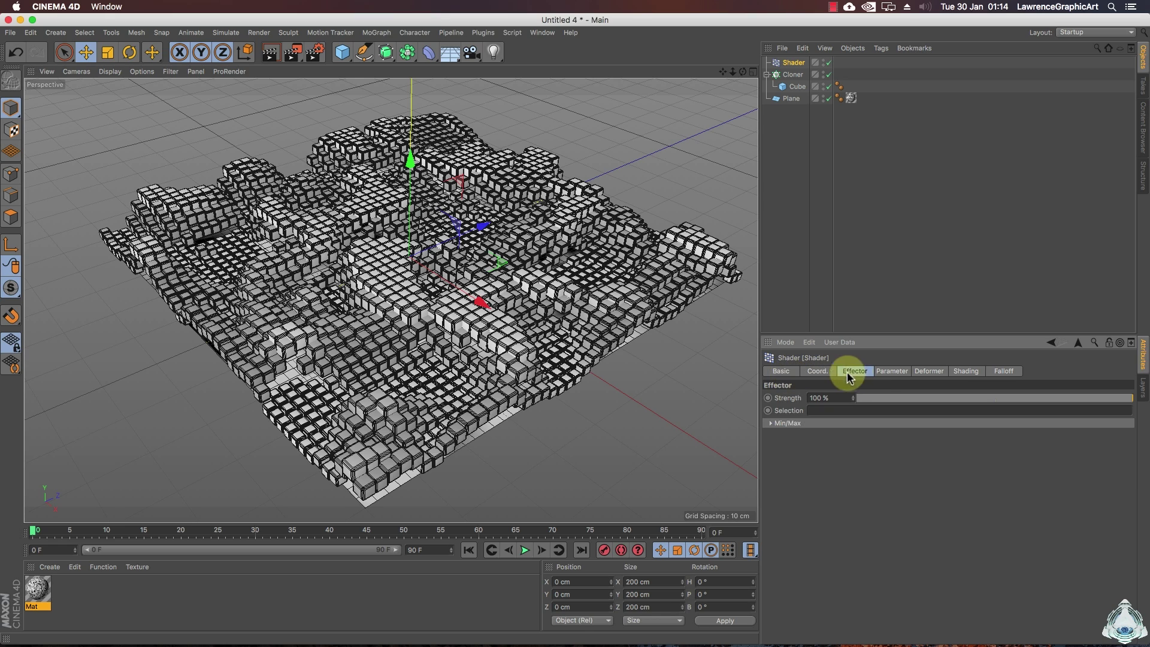
{"action": "left_click", "coordinate": [885, 372]}
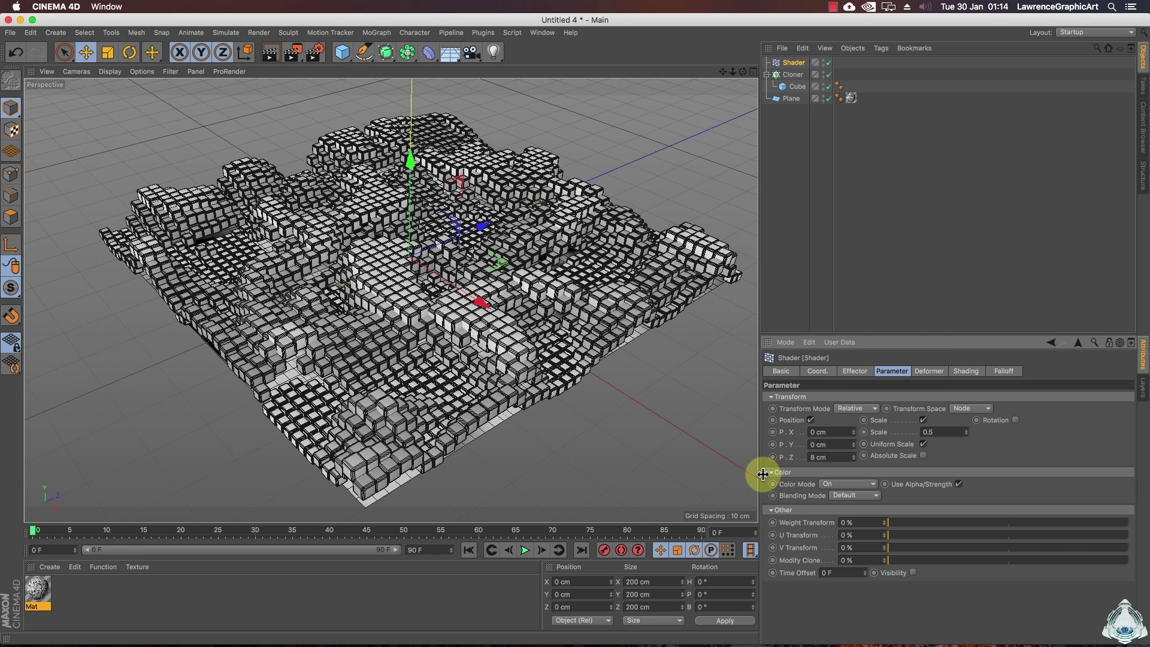
{"action": "left_click", "coordinate": [831, 484]}
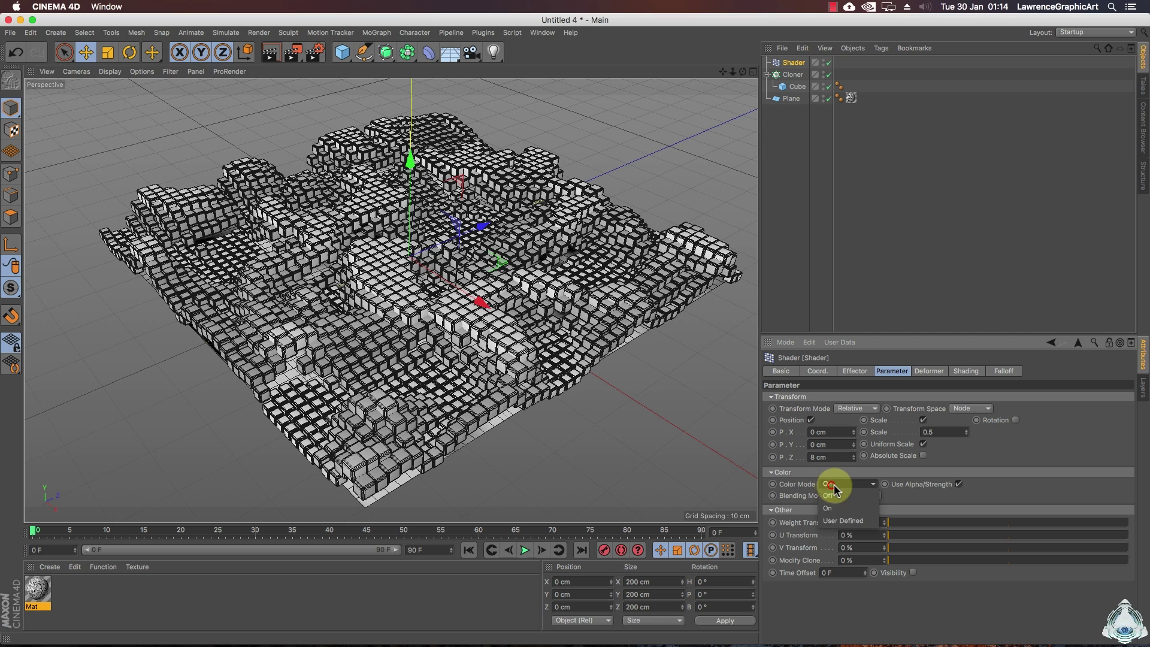
{"action": "left_click", "coordinate": [849, 521]}
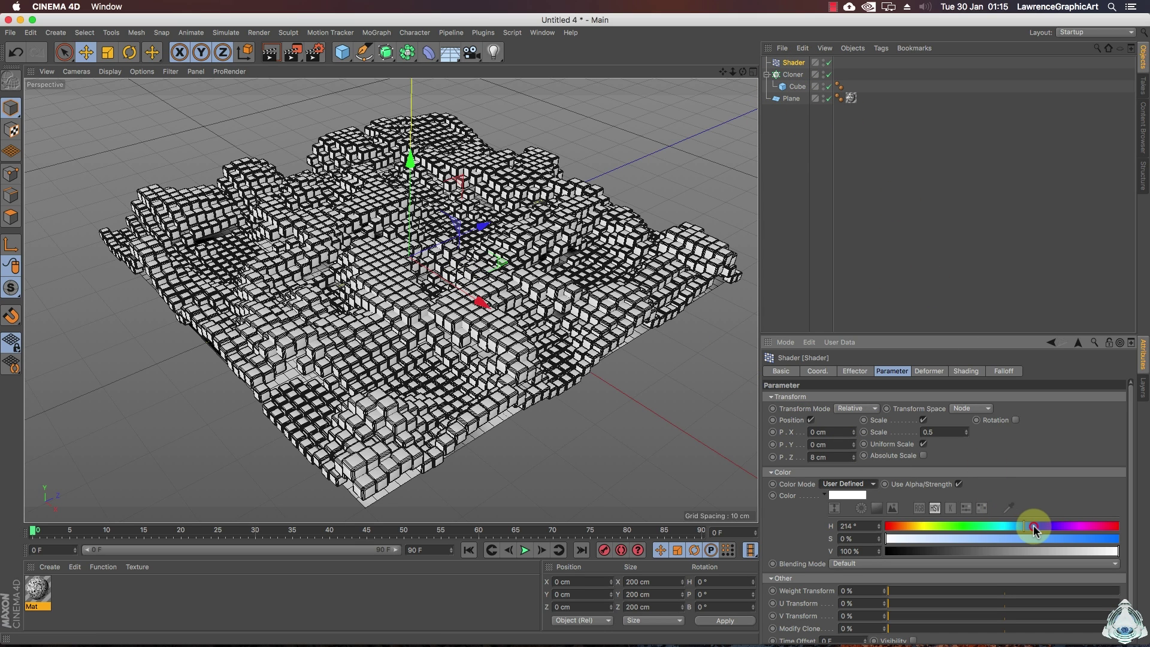
{"action": "left_click_drag", "start_coordinate": [1029, 534], "coordinate": [1129, 543]}
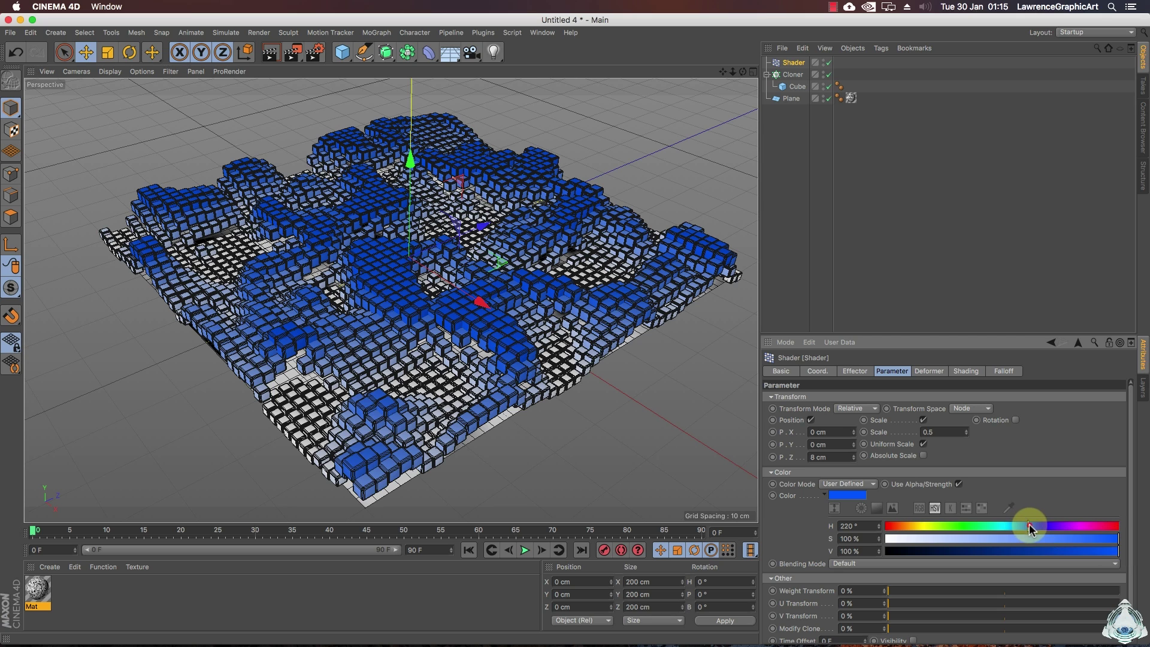
{"action": "left_click_drag", "start_coordinate": [1030, 524], "coordinate": [1030, 524]}
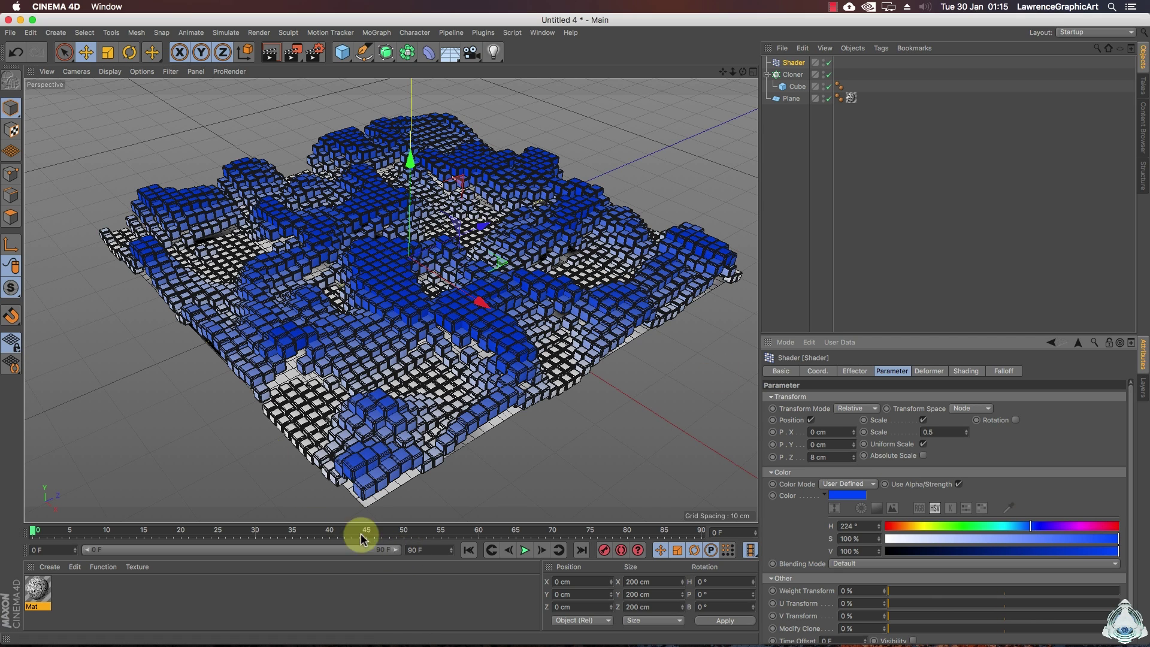
Set the animation's end frame to 400 F and extend the preview range to 400 F
{"action": "left_click", "coordinate": [435, 551]}
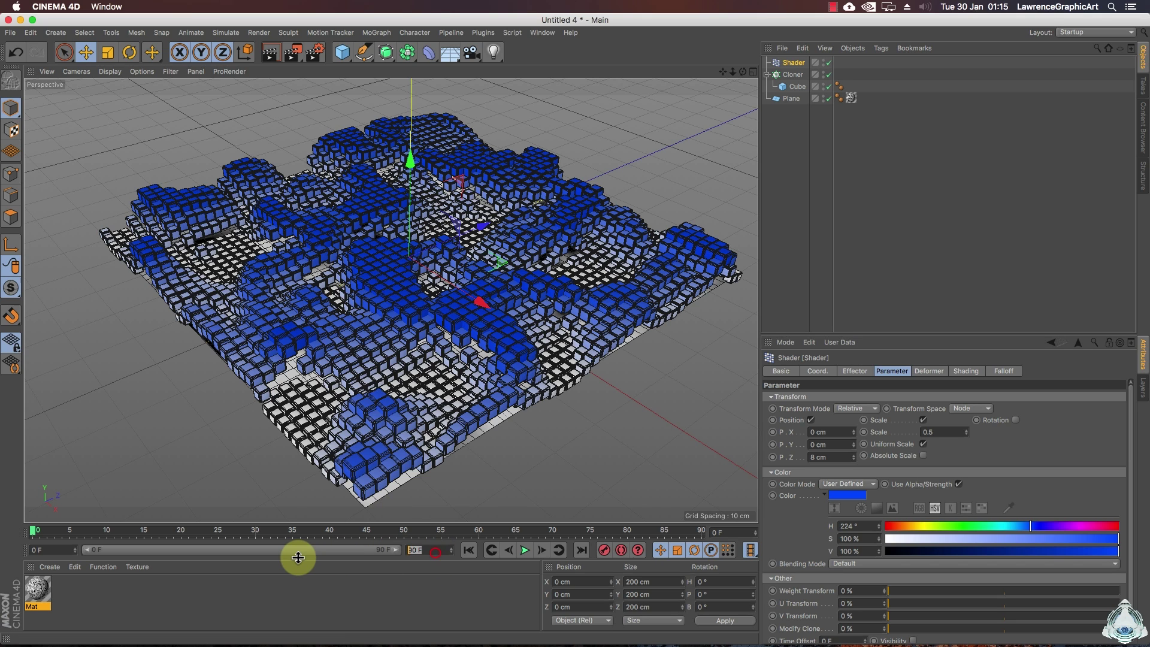
{"action": "key", "text": "Return"}
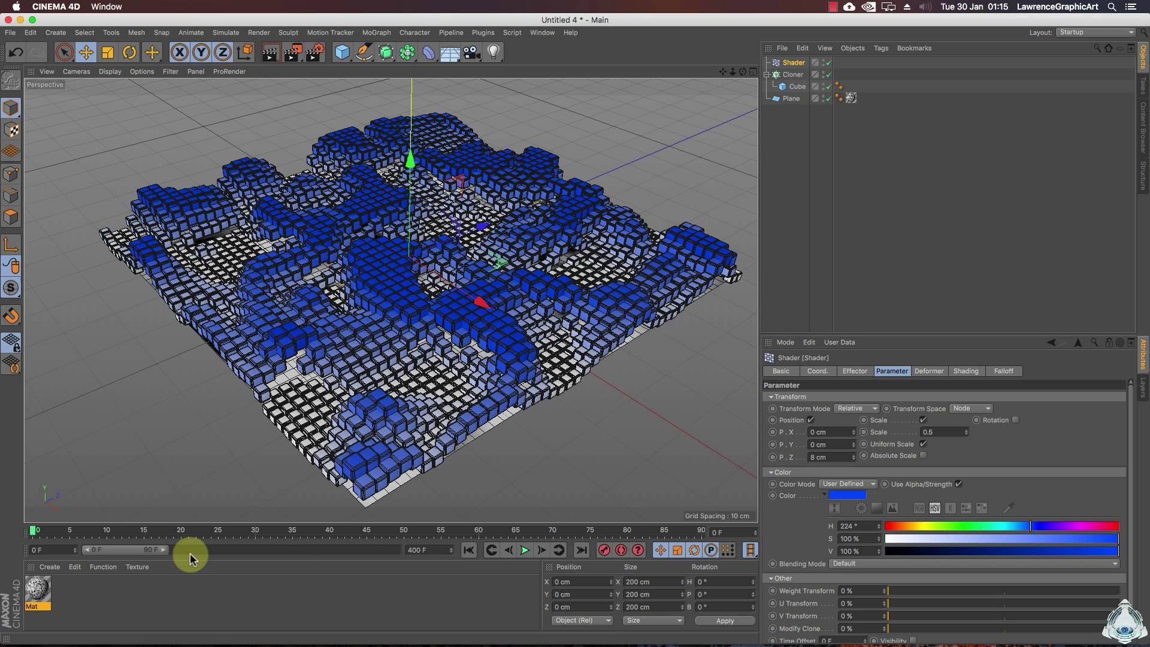
{"action": "left_click_drag", "start_coordinate": [165, 550], "coordinate": [436, 551]}
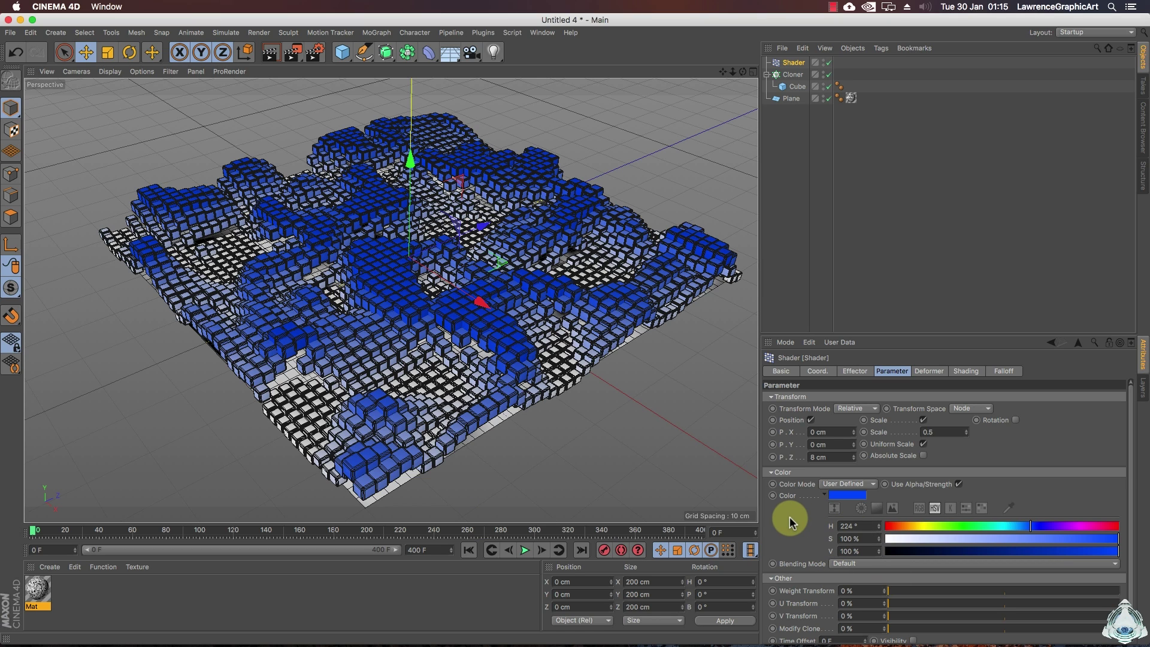
Keyframe the Shader effector's blue color at frame 0 and a green color of H 118°, S 100%, V 100% at frame 150
{"action": "left_click", "coordinate": [772, 496], "text": "ctrl"}
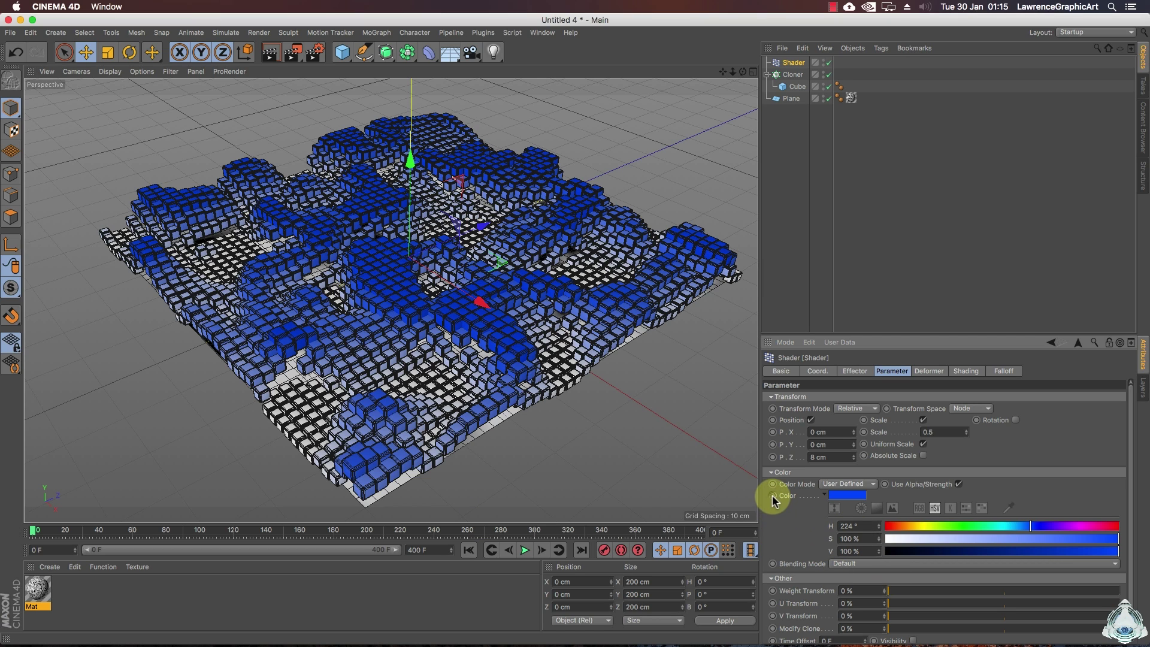
{"action": "left_click", "coordinate": [285, 535]}
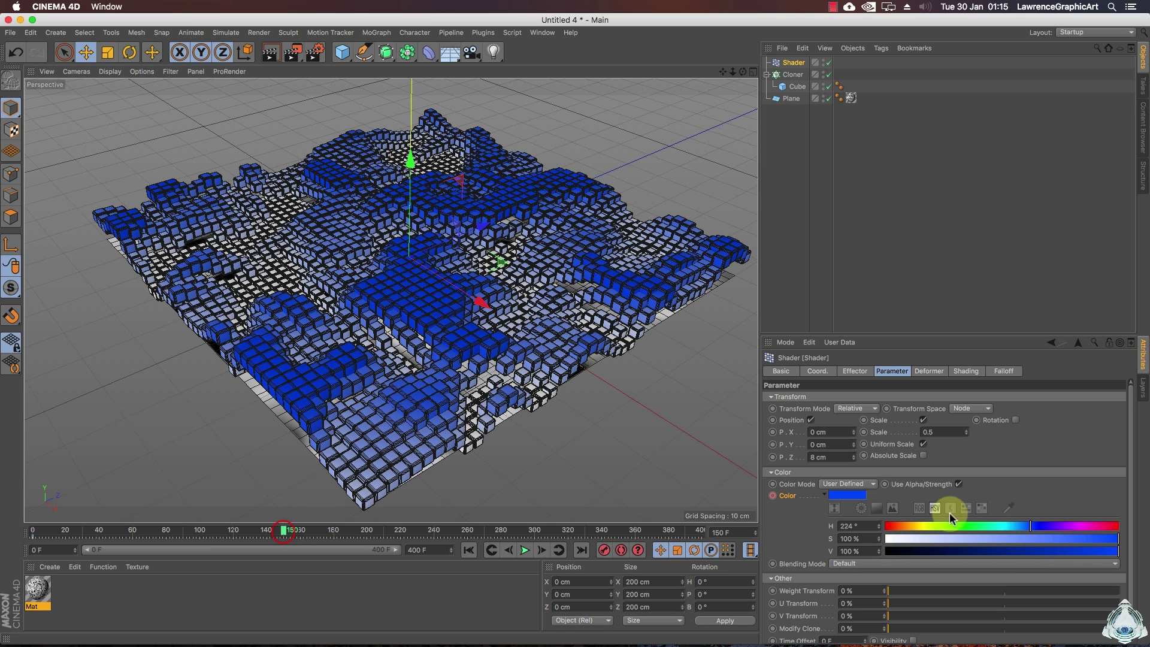
{"action": "mouse_move", "coordinate": [861, 502]}
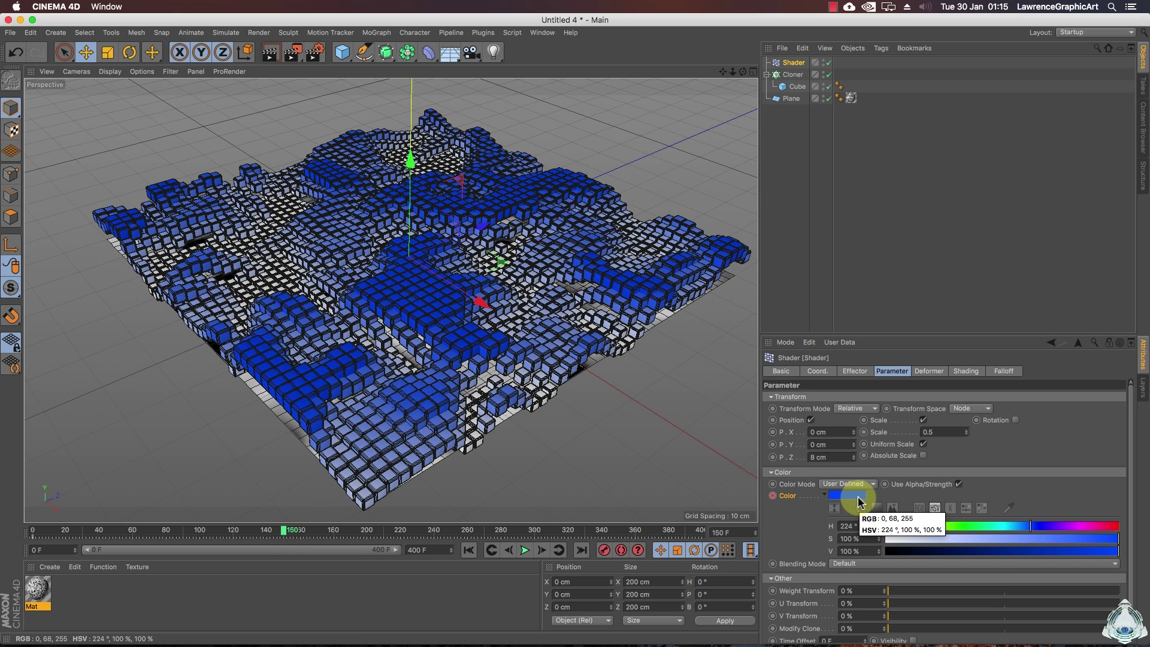
{"action": "left_click", "coordinate": [845, 496]}
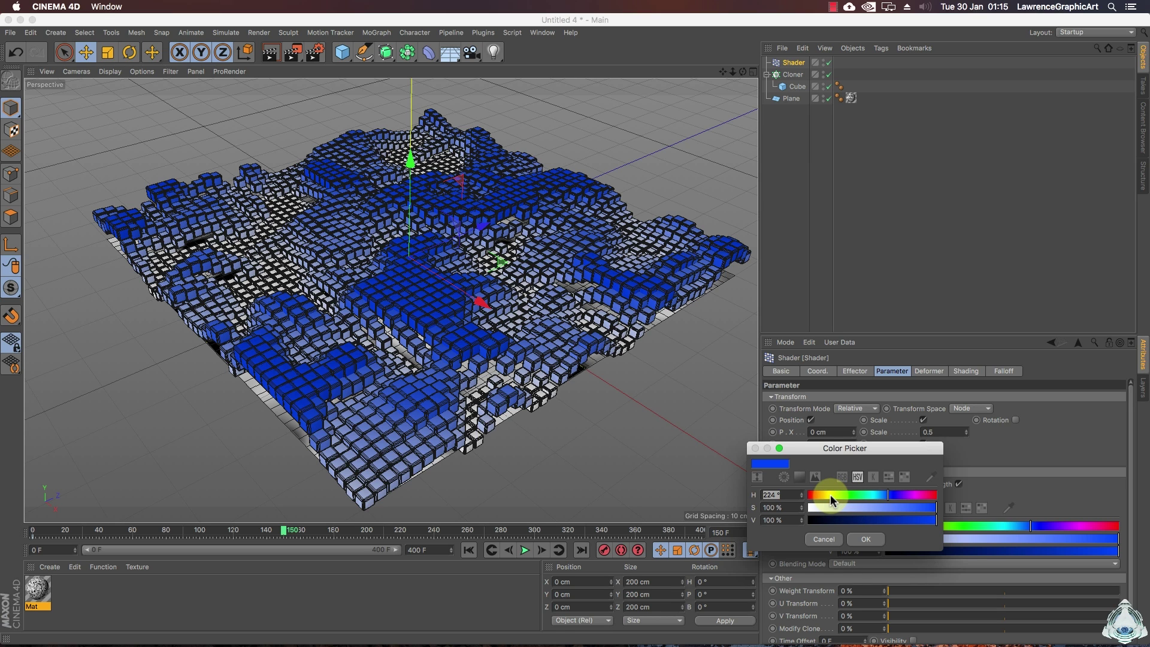
{"action": "left_click", "coordinate": [850, 495]}
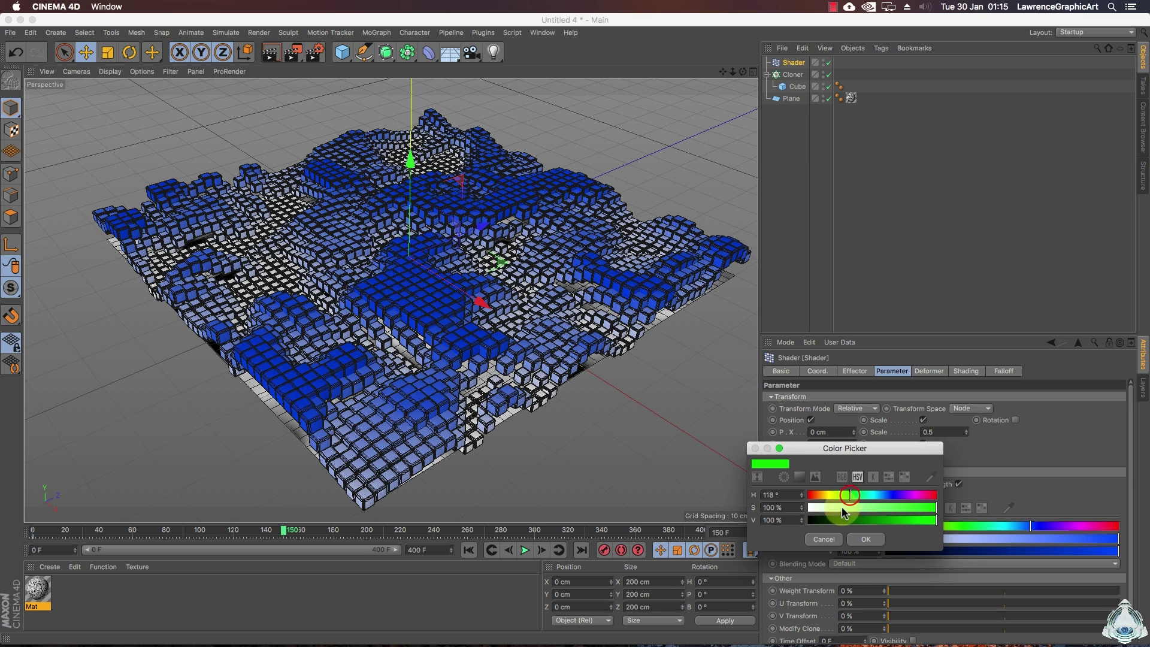
{"action": "left_click", "coordinate": [866, 541]}
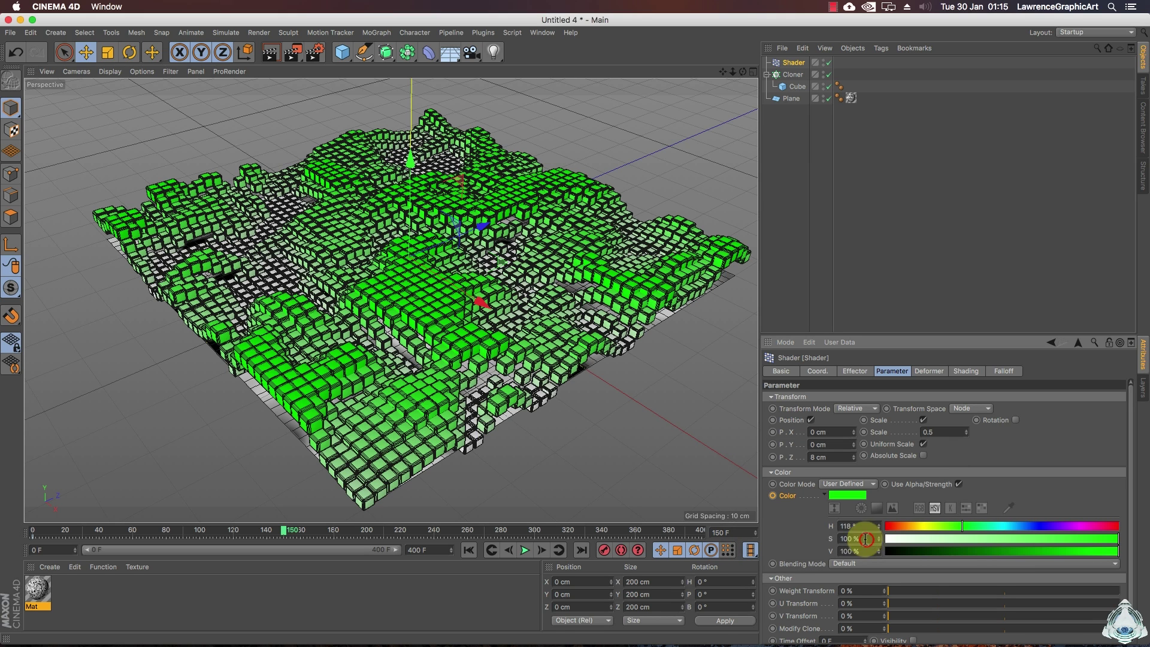
{"action": "left_click", "coordinate": [773, 496]}
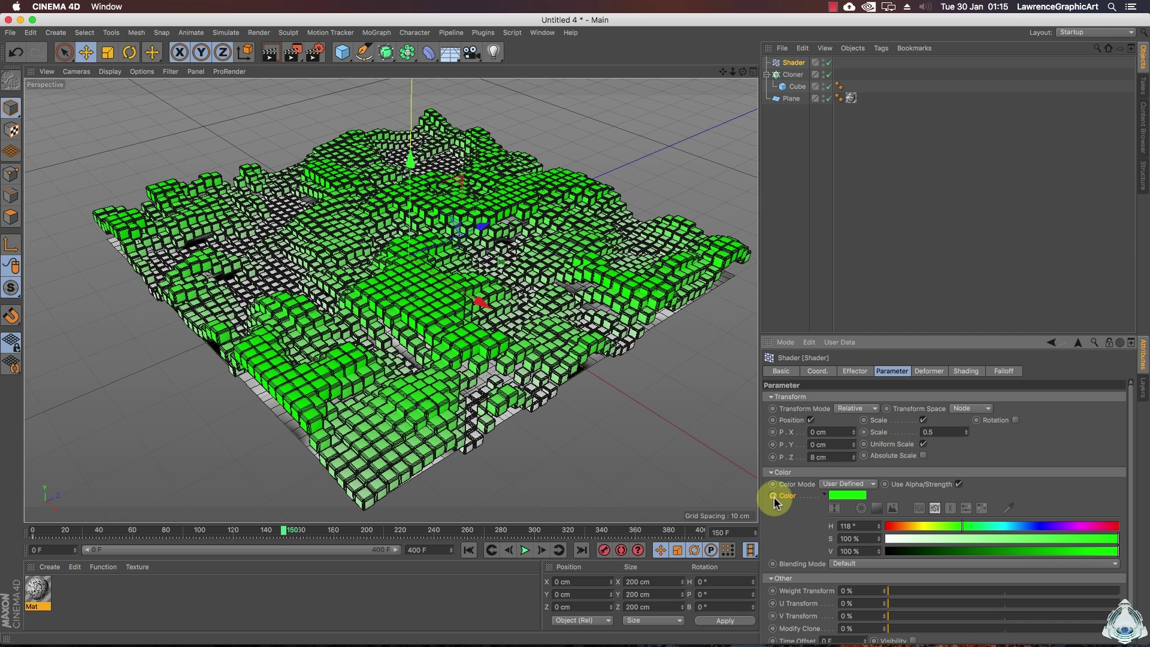
Keyframe a yellow Shader effector color of H 62°, S 100%, V 100% at frame 270
{"action": "left_click", "coordinate": [484, 532]}
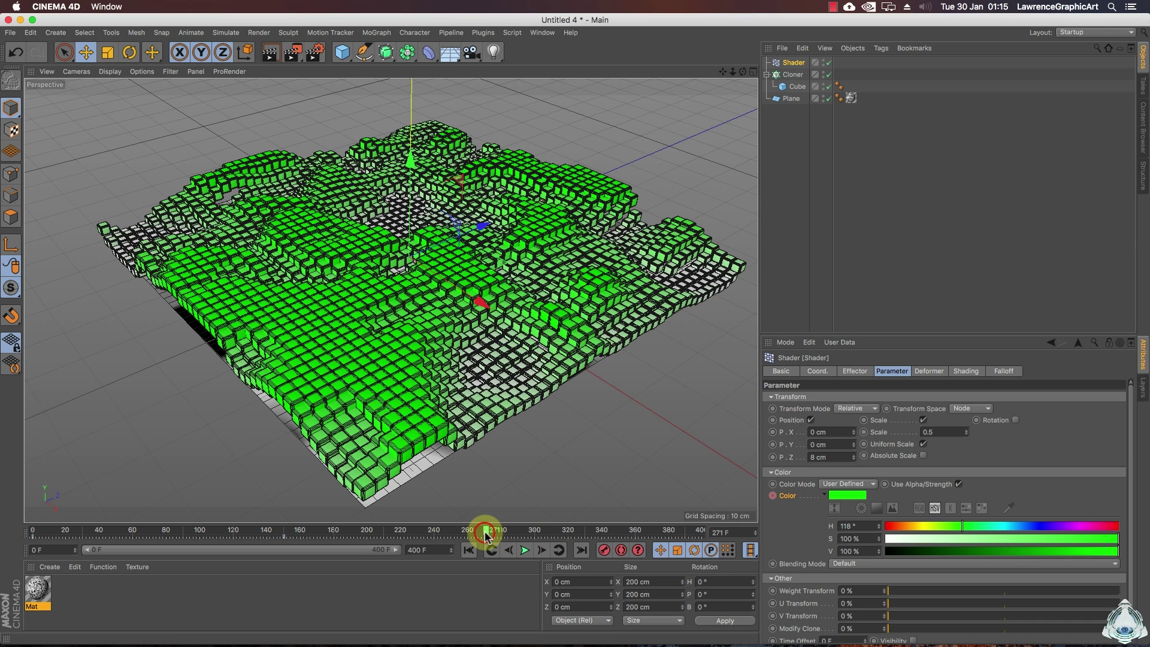
{"action": "left_click_drag", "start_coordinate": [486, 532], "coordinate": [485, 533]}
{"action": "left_click", "coordinate": [851, 531]}
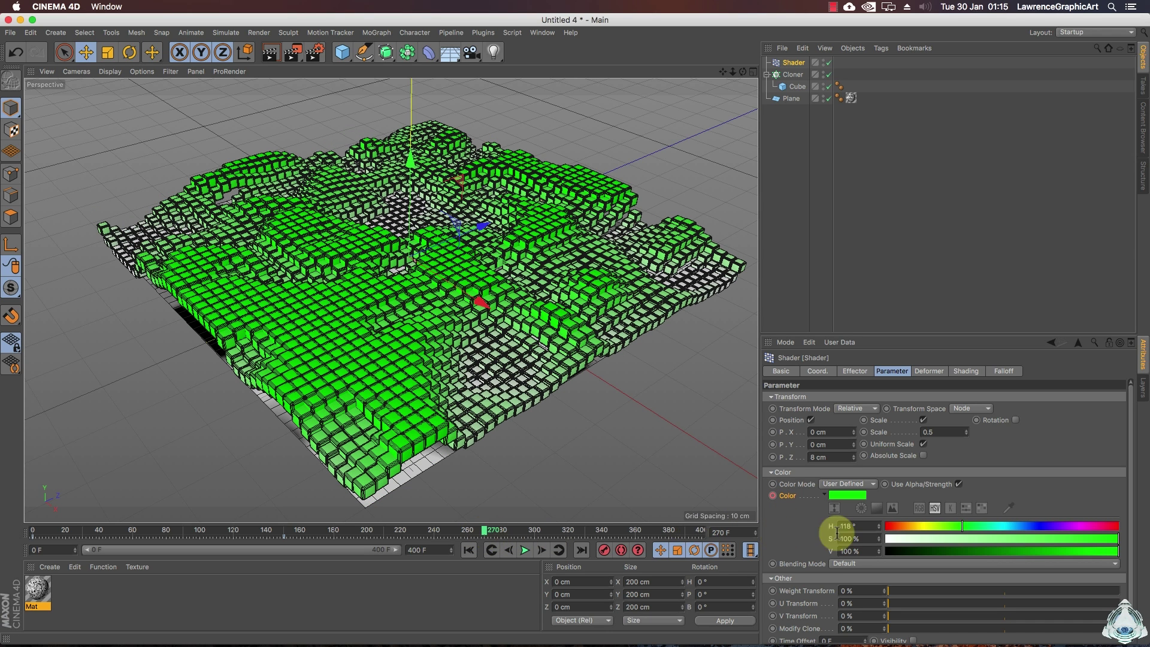
{"action": "left_click", "coordinate": [855, 497]}
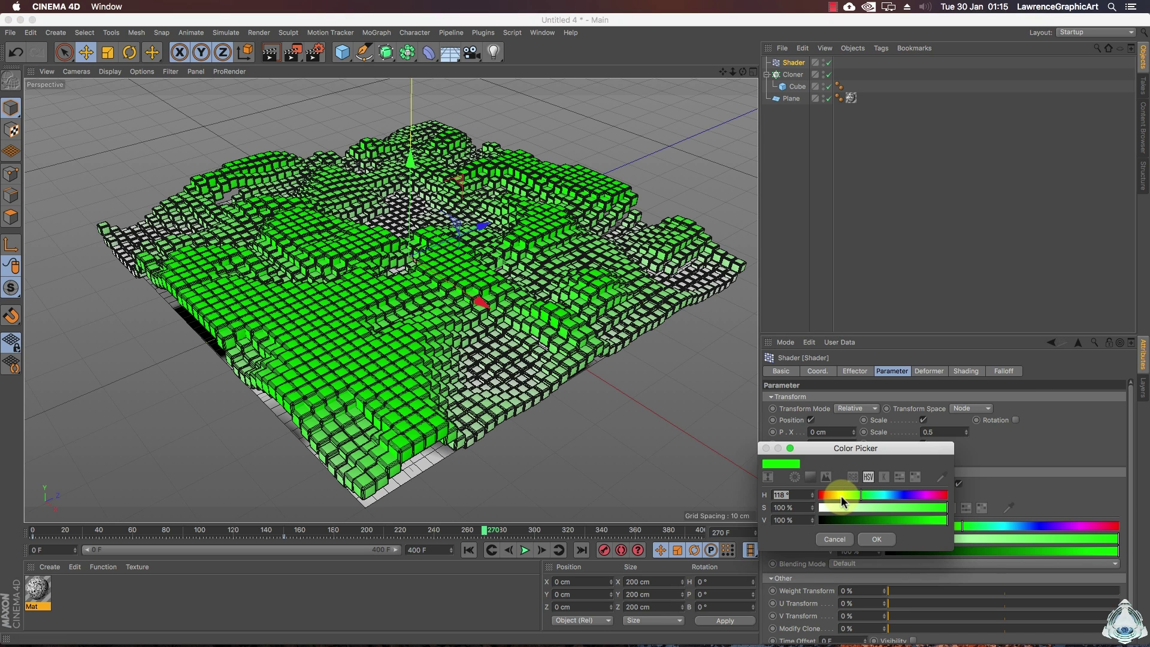
{"action": "left_click", "coordinate": [840, 496]}
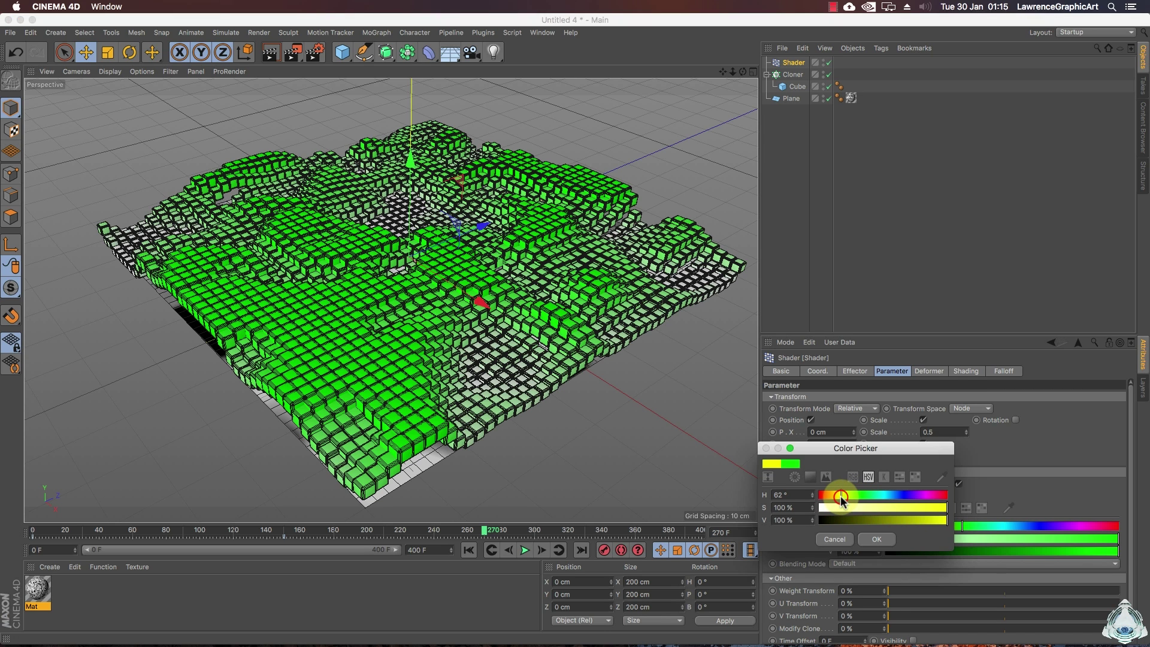
{"action": "left_click", "coordinate": [879, 541]}
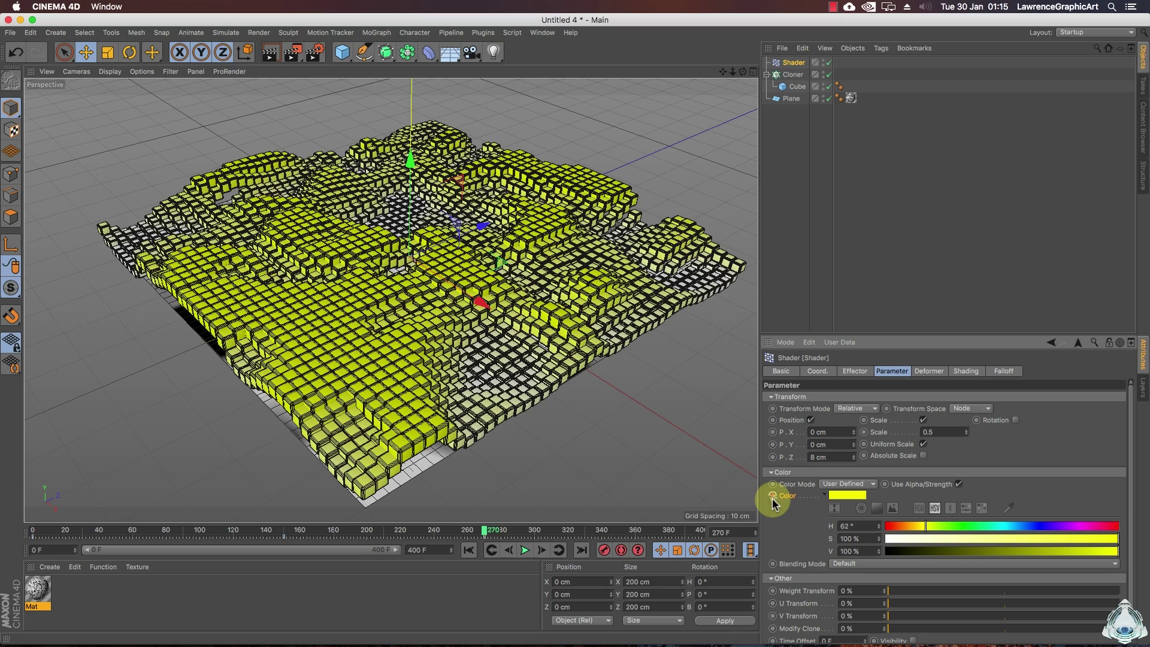
Keyframe a magenta-pink Shader effector color at the end of the timeline
{"action": "left_click", "coordinate": [694, 531]}
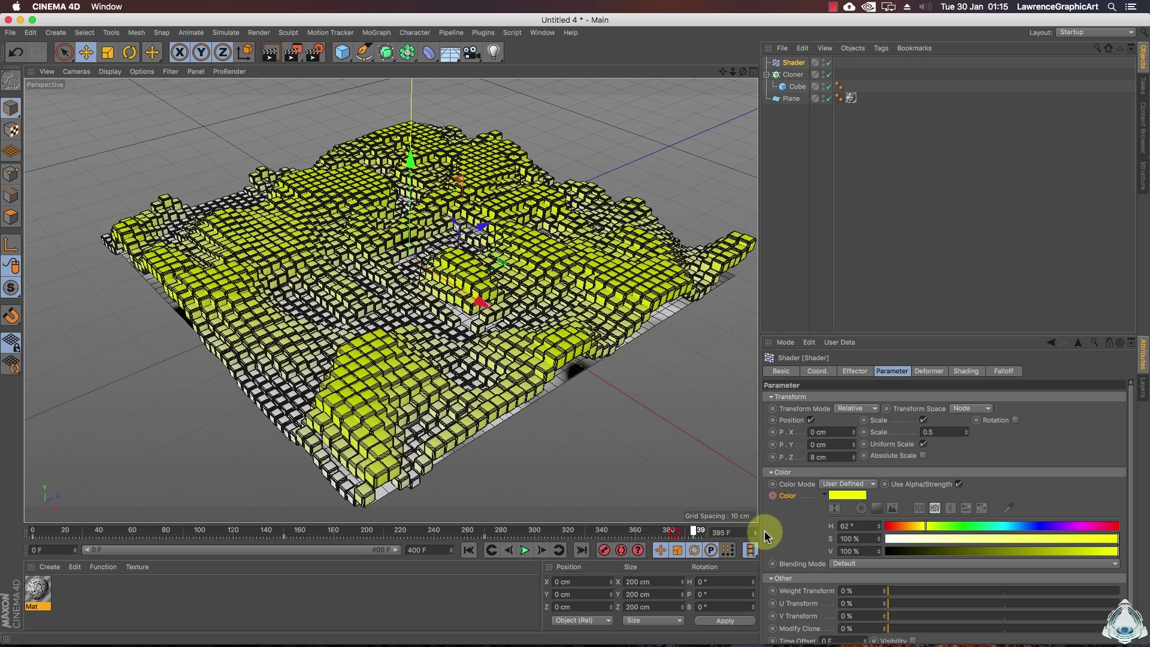
{"action": "left_click_drag", "start_coordinate": [771, 530], "coordinate": [890, 533]}
{"action": "mouse_move", "coordinate": [1052, 527]}
{"action": "left_mouse_down"}
{"action": "mouse_move", "coordinate": [1132, 525]}
{"action": "mouse_move", "coordinate": [1094, 525]}
{"action": "left_mouse_up"}
{"action": "left_click", "coordinate": [773, 496], "text": "ctrl"}
Play the animation from the start to preview the cubes' color transitions, and stop it
{"action": "left_click_drag", "start_coordinate": [727, 529], "coordinate": [2, 547]}
{"action": "left_click", "coordinate": [525, 551]}
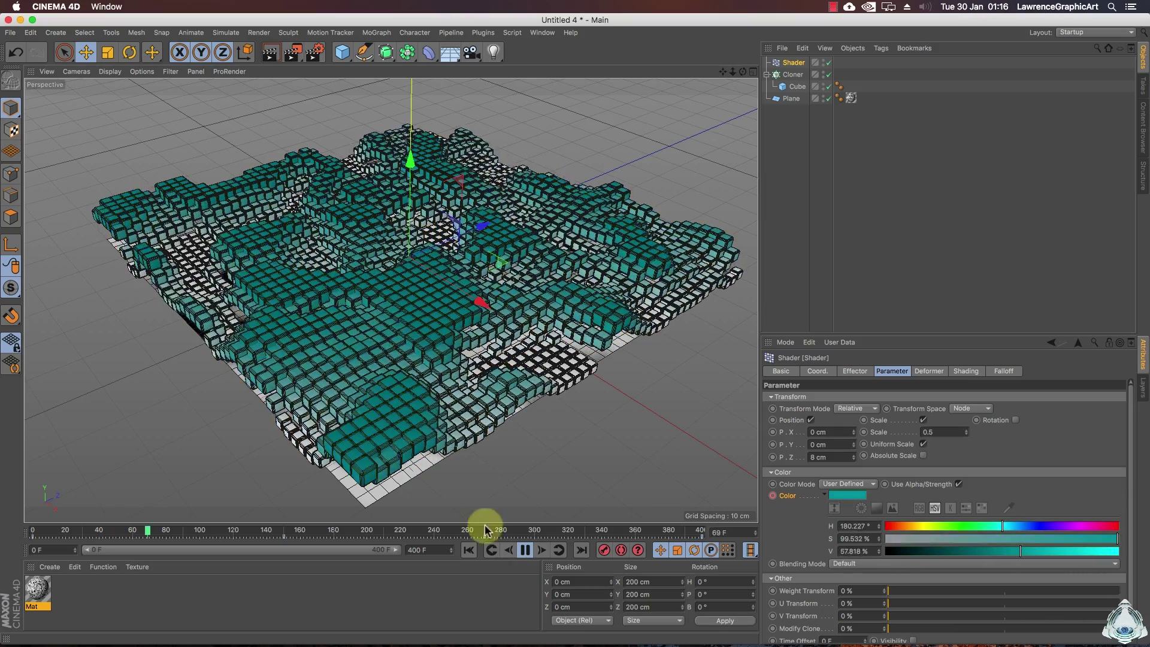
{"action": "left_click", "coordinate": [525, 550]}
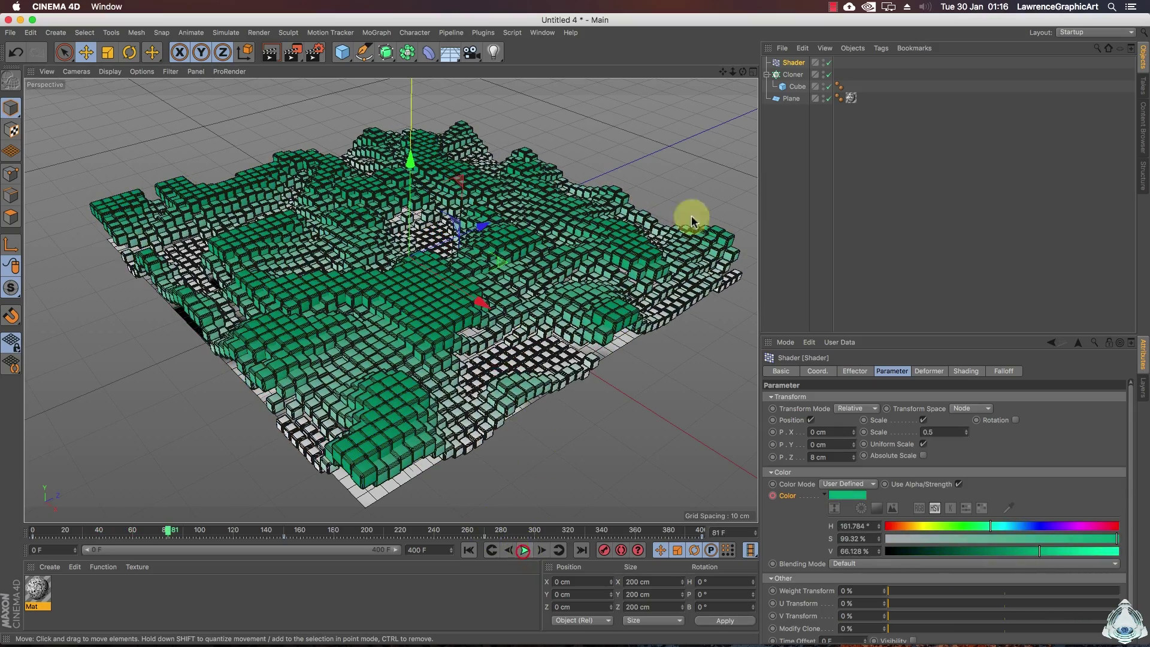
Add a plane, raise it about 141 cm above the cube grid and scale it to about 308 cm square
{"action": "left_click", "coordinate": [723, 72]}
{"action": "left_click_drag", "start_coordinate": [723, 72], "coordinate": [508, 166]}
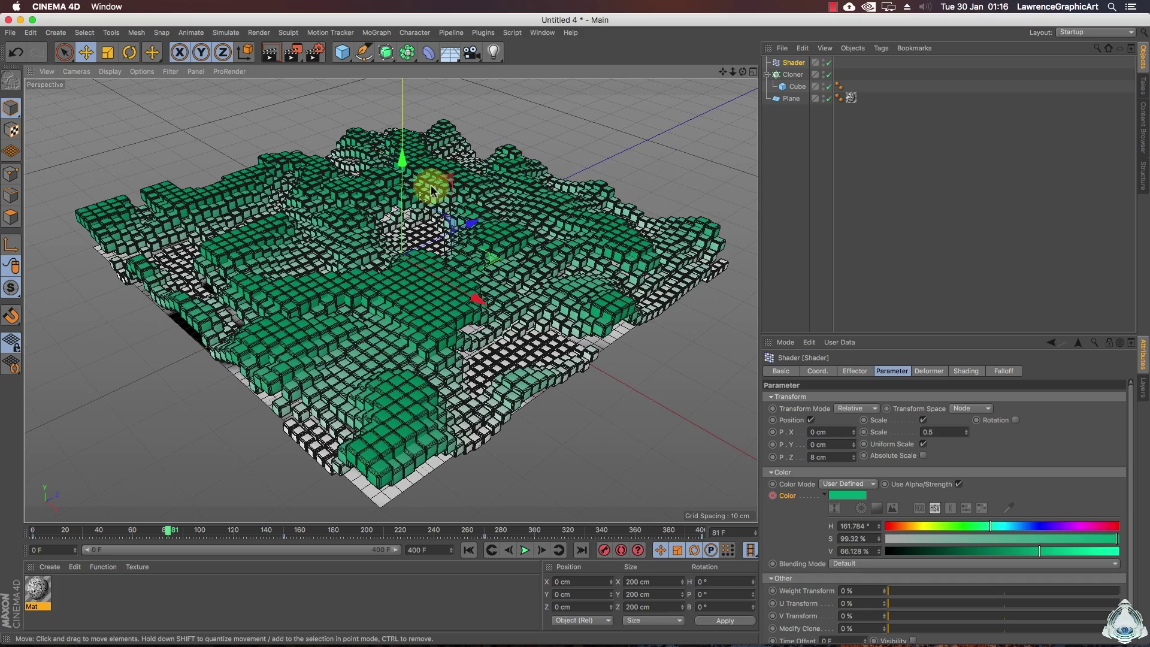
{"action": "left_click", "coordinate": [343, 52]}
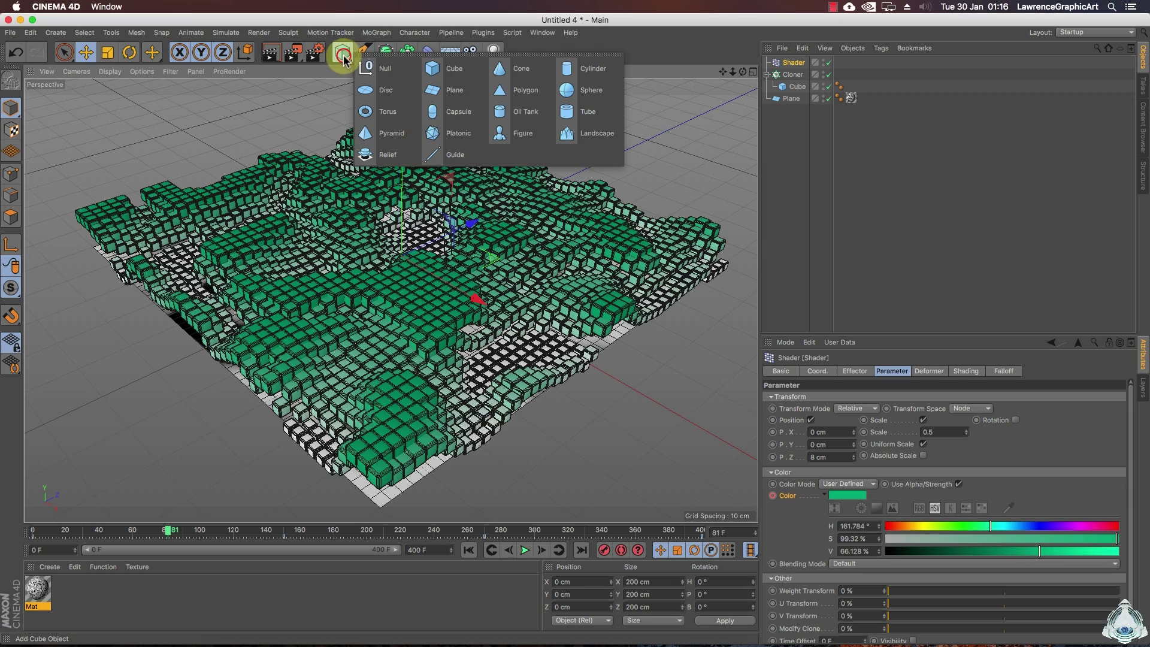
{"action": "left_click", "coordinate": [448, 91]}
{"action": "left_click_drag", "start_coordinate": [727, 75], "coordinate": [731, 70]}
{"action": "mouse_move", "coordinate": [395, 204]}
{"action": "left_mouse_down"}
{"action": "mouse_move", "coordinate": [396, 228]}
{"action": "mouse_move", "coordinate": [378, 203]}
{"action": "left_mouse_up"}
{"action": "left_click", "coordinate": [109, 52]}
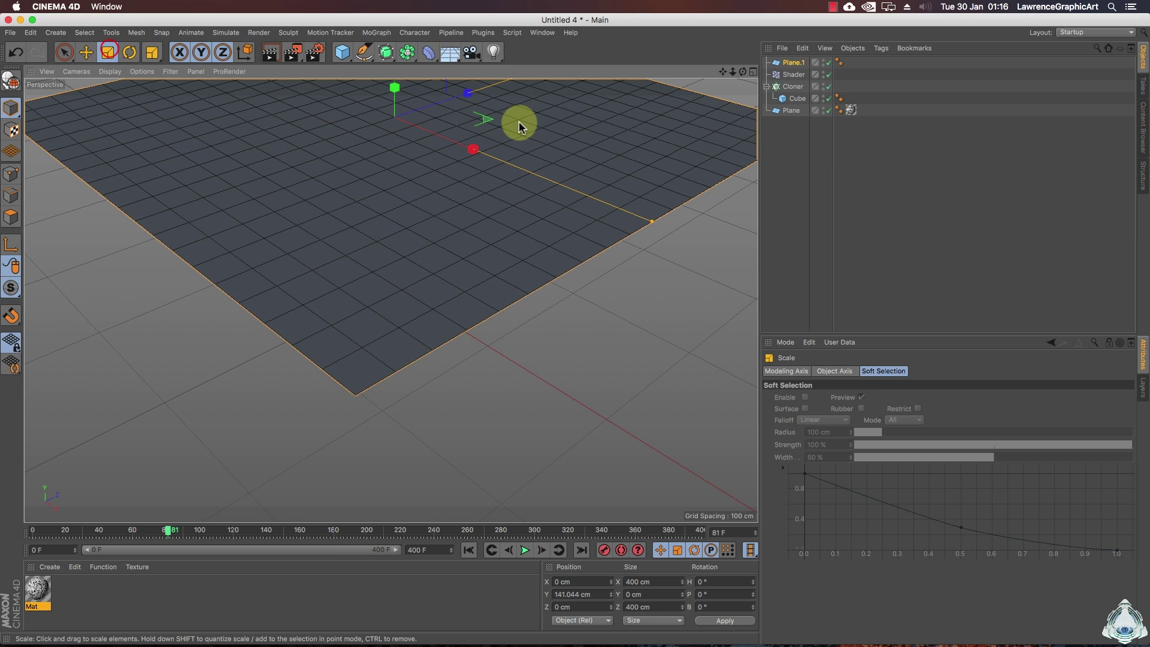
{"action": "left_click_drag", "start_coordinate": [488, 118], "coordinate": [362, 130]}
Create a new material with Color and Reflectance disabled and Luminance enabled
{"action": "left_click", "coordinate": [115, 603]}
{"action": "double_click", "coordinate": [115, 602]}
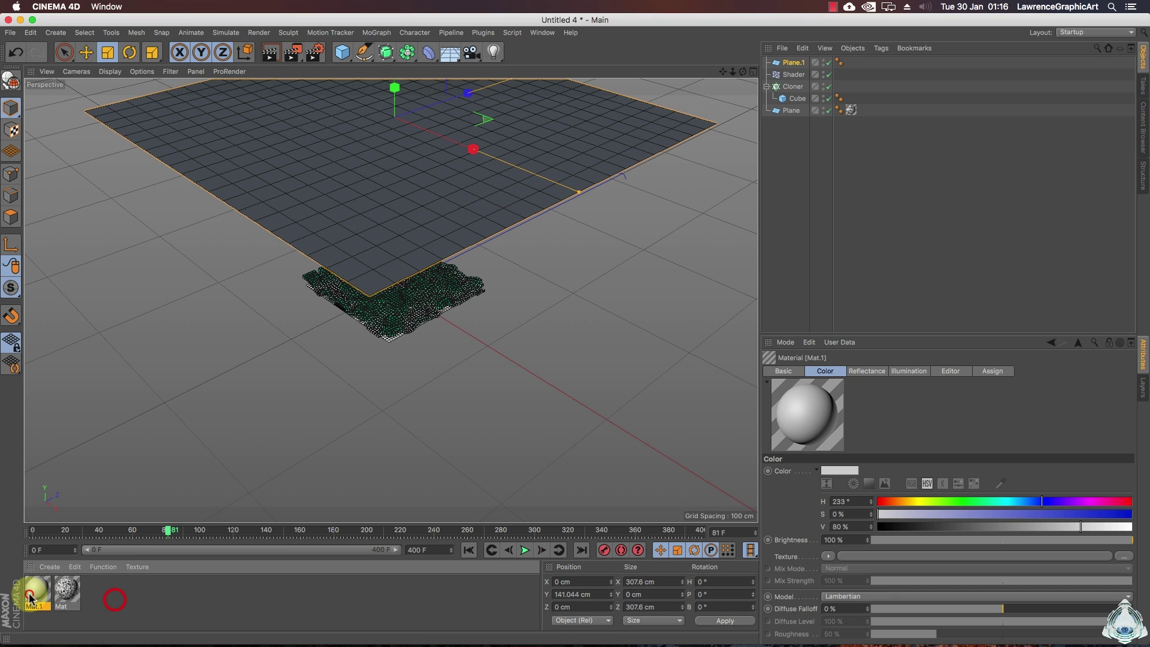
{"action": "double_click", "coordinate": [29, 597]}
{"action": "left_click", "coordinate": [242, 255]}
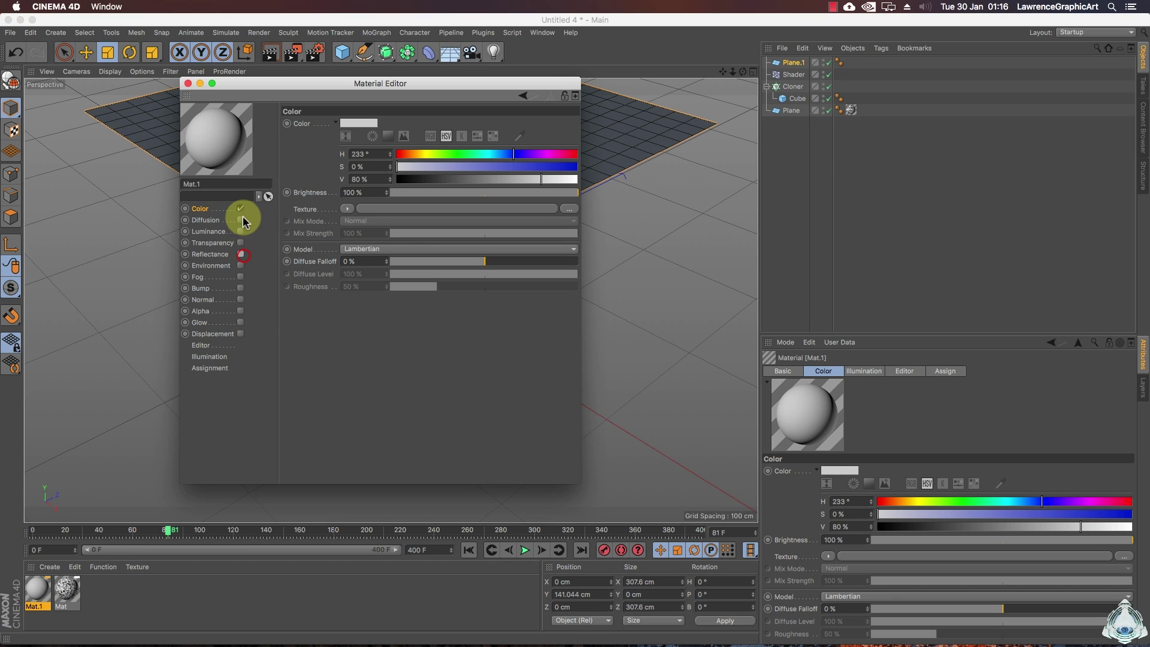
{"action": "left_click", "coordinate": [240, 208]}
{"action": "left_click", "coordinate": [240, 232]}
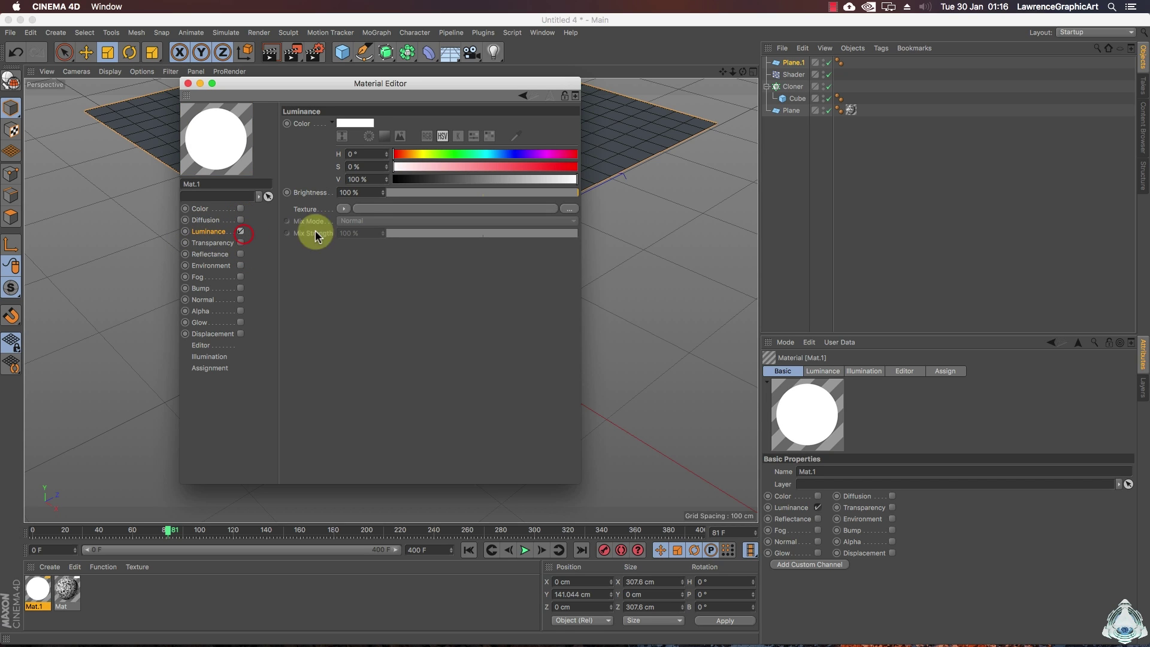
Load a Gradient into the material's Luminance texture, set its type to 2D - Circular and invert its knots
{"action": "left_click", "coordinate": [343, 208]}
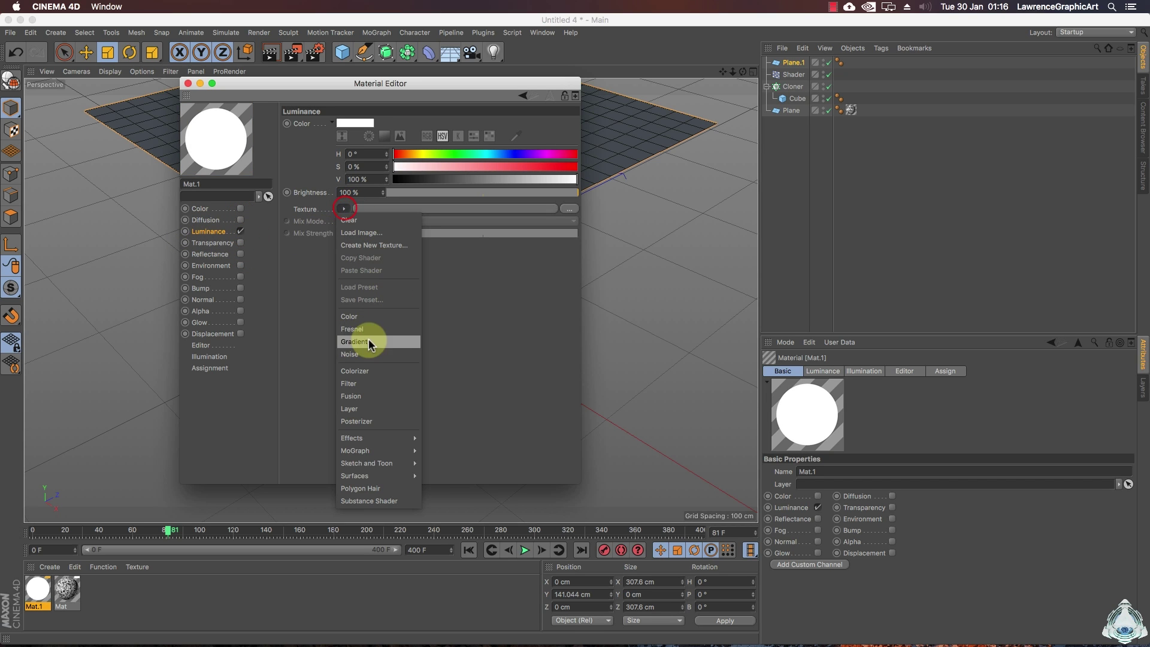
{"action": "left_click", "coordinate": [369, 342]}
{"action": "left_click", "coordinate": [352, 226]}
{"action": "left_click", "coordinate": [349, 225]}
{"action": "left_click", "coordinate": [379, 289]}
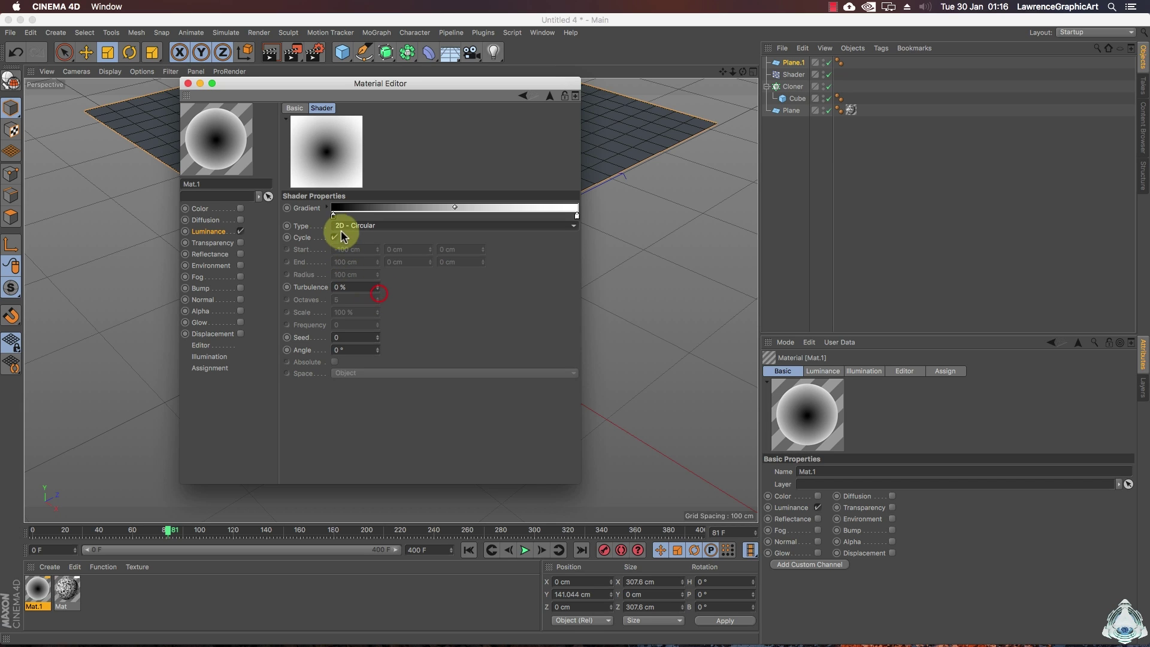
{"action": "right_click", "coordinate": [335, 220]}
{"action": "left_click", "coordinate": [377, 225]}
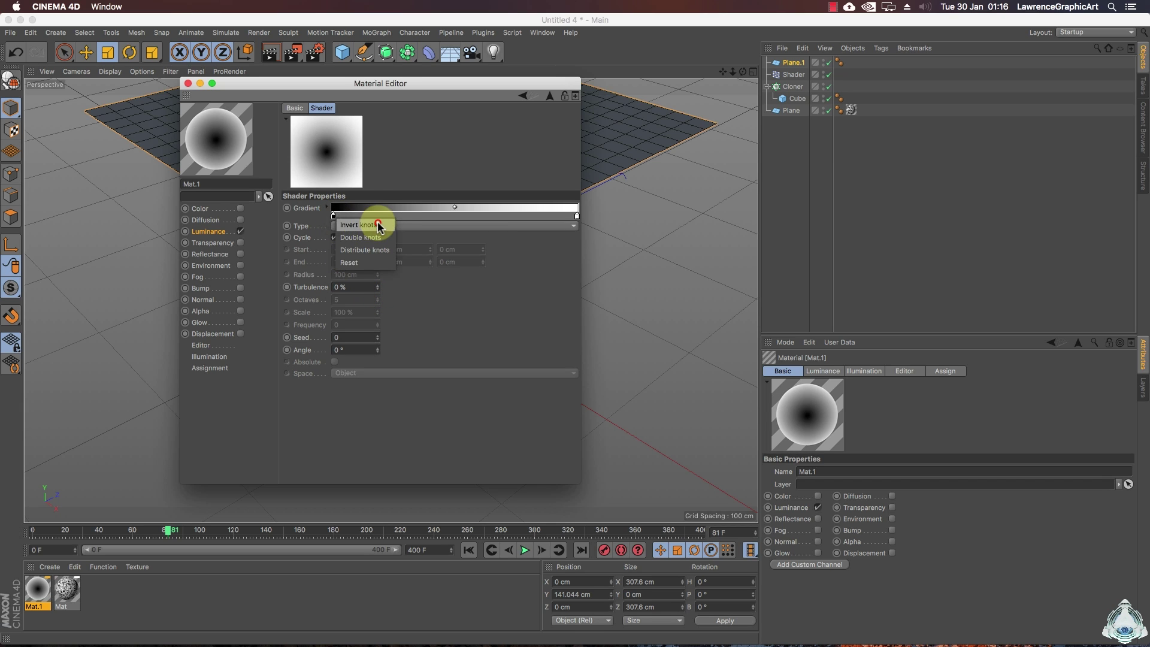
{"action": "left_click", "coordinate": [189, 84]}
Apply the gradient material to the overhead plane and raise the plane to a Y position of about 158 cm
{"action": "left_click_drag", "start_coordinate": [41, 593], "coordinate": [381, 214]}
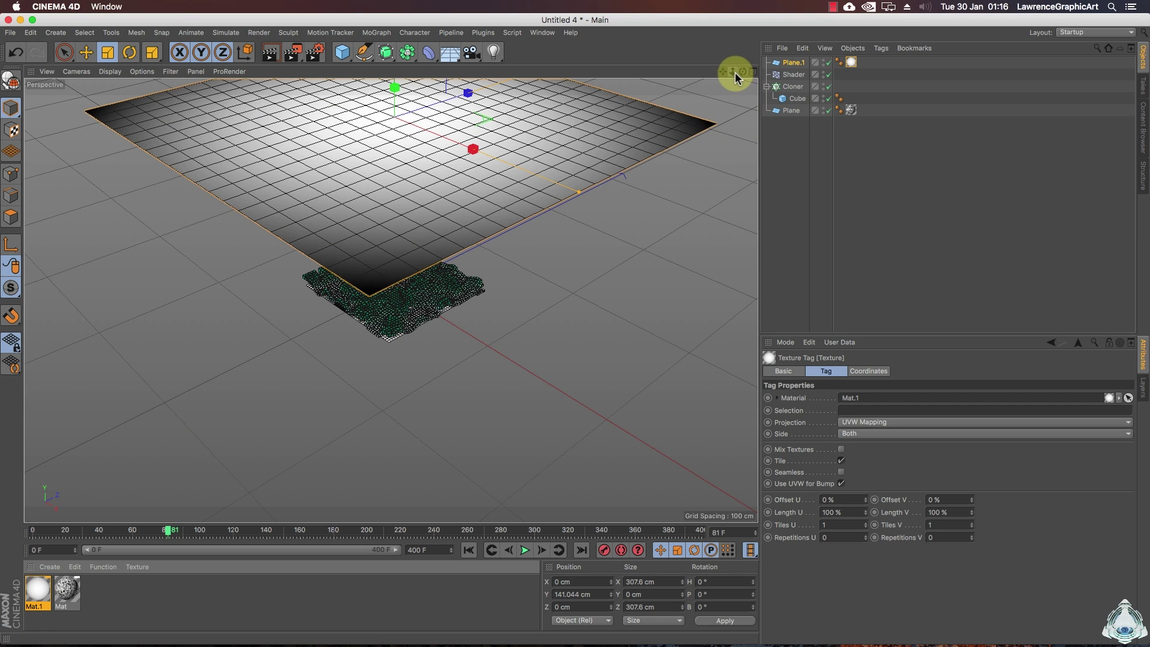
{"action": "left_click_drag", "start_coordinate": [734, 72], "coordinate": [628, 76]}
{"action": "left_click", "coordinate": [86, 52]}
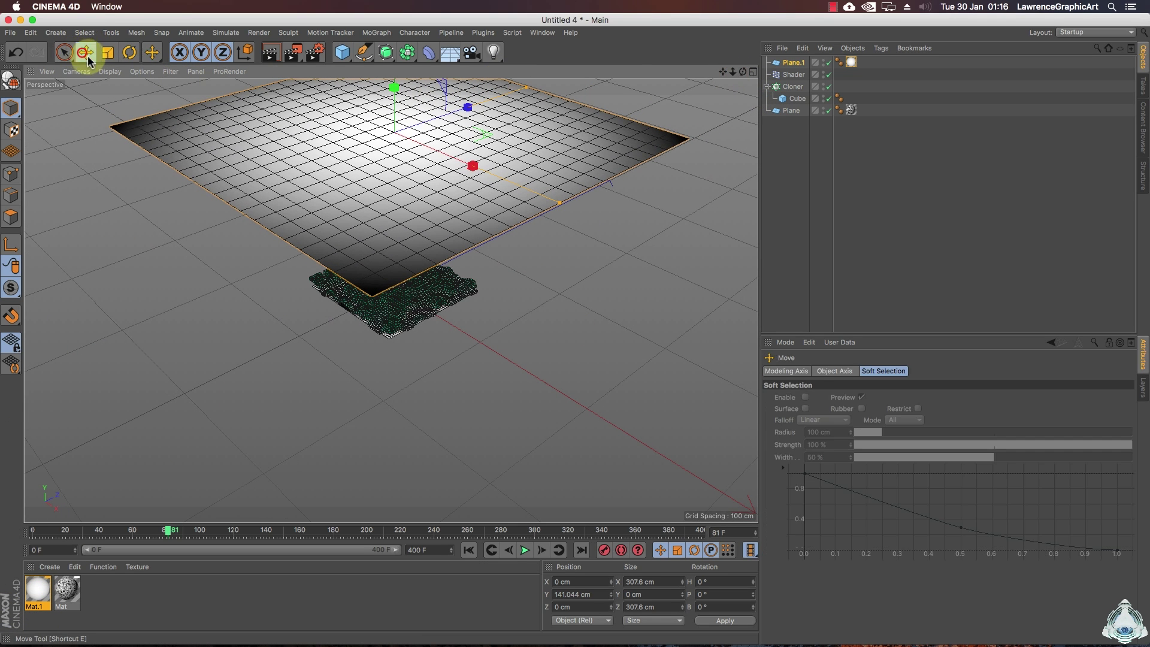
{"action": "left_click_drag", "start_coordinate": [401, 104], "coordinate": [398, 97]}
{"action": "left_click_drag", "start_coordinate": [737, 74], "coordinate": [736, 75]}
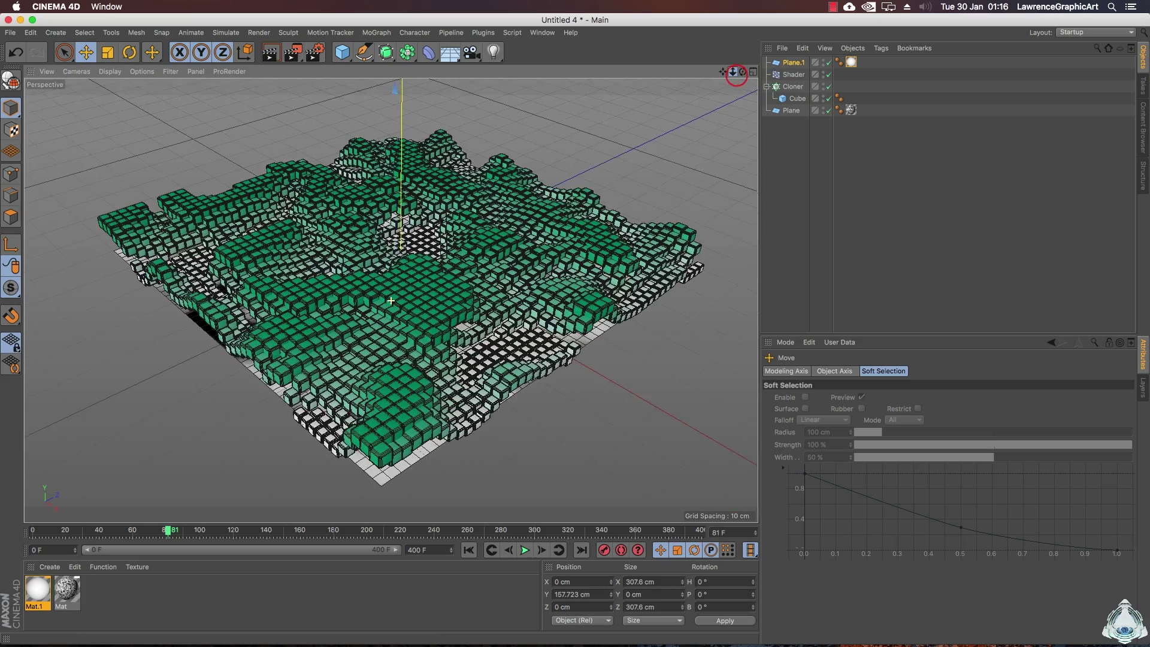
{"action": "mouse_move", "coordinate": [736, 75]}
{"action": "left_mouse_down"}
{"action": "mouse_move", "coordinate": [746, 75]}
{"action": "mouse_move", "coordinate": [726, 94]}
{"action": "left_mouse_up"}
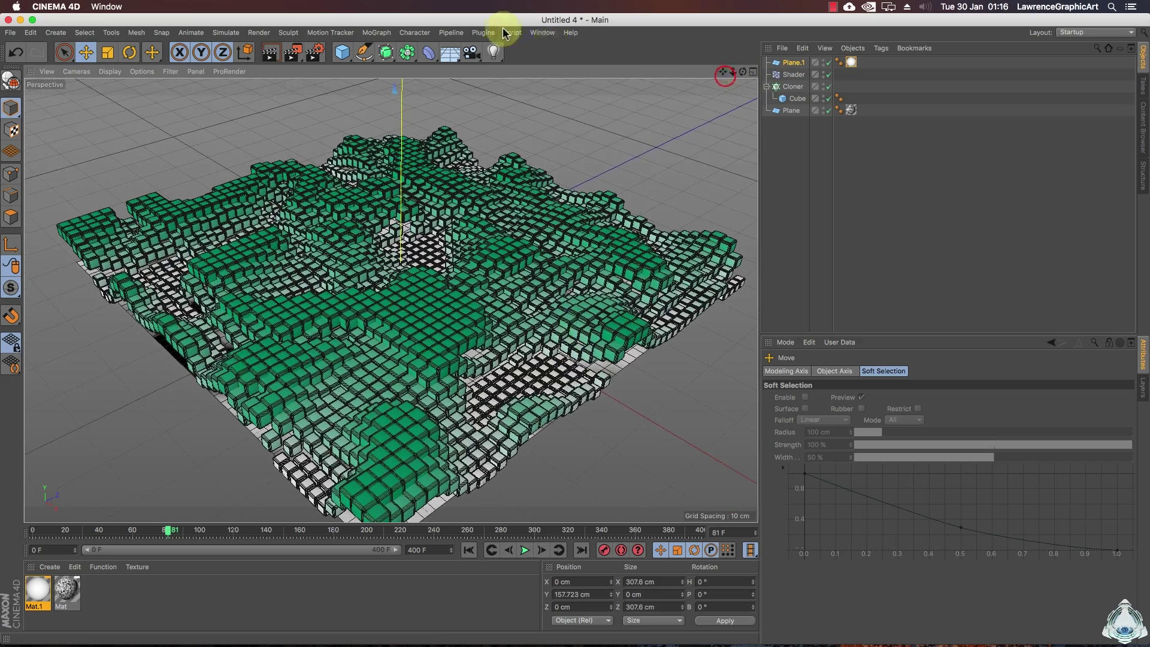
Add an Area light and move it above and behind the cube grid, to about Y 121 cm and Z 218 cm
{"action": "left_click_drag", "start_coordinate": [494, 52], "coordinate": [622, 91]}
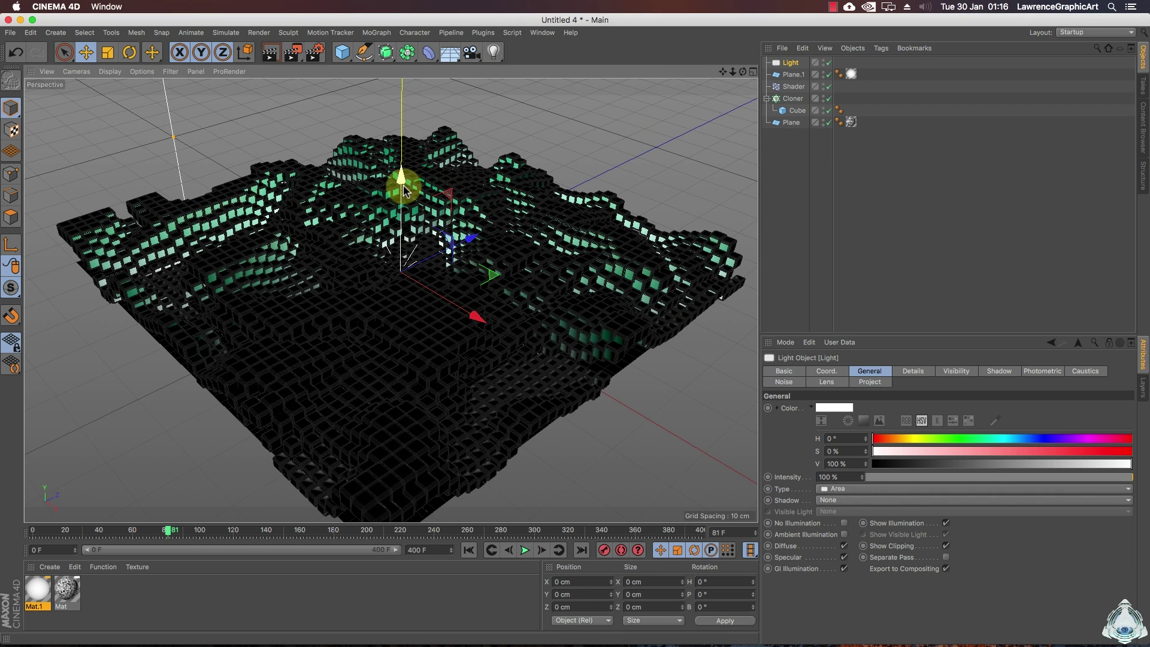
{"action": "left_click_drag", "start_coordinate": [403, 193], "coordinate": [402, 102]}
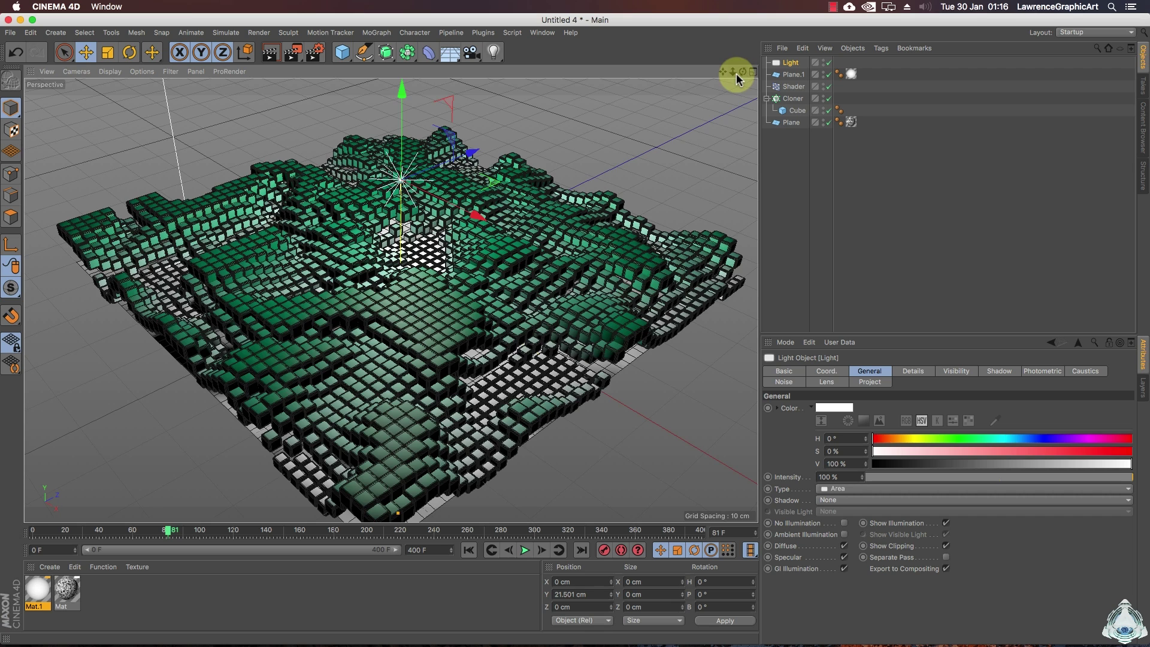
{"action": "left_click_drag", "start_coordinate": [734, 72], "coordinate": [737, 74]}
{"action": "left_click_drag", "start_coordinate": [453, 216], "coordinate": [665, 97]}
Set the Area light's intensity to 140% and its shadow to Shadow Maps (Soft)
{"action": "left_click", "coordinate": [851, 478]}
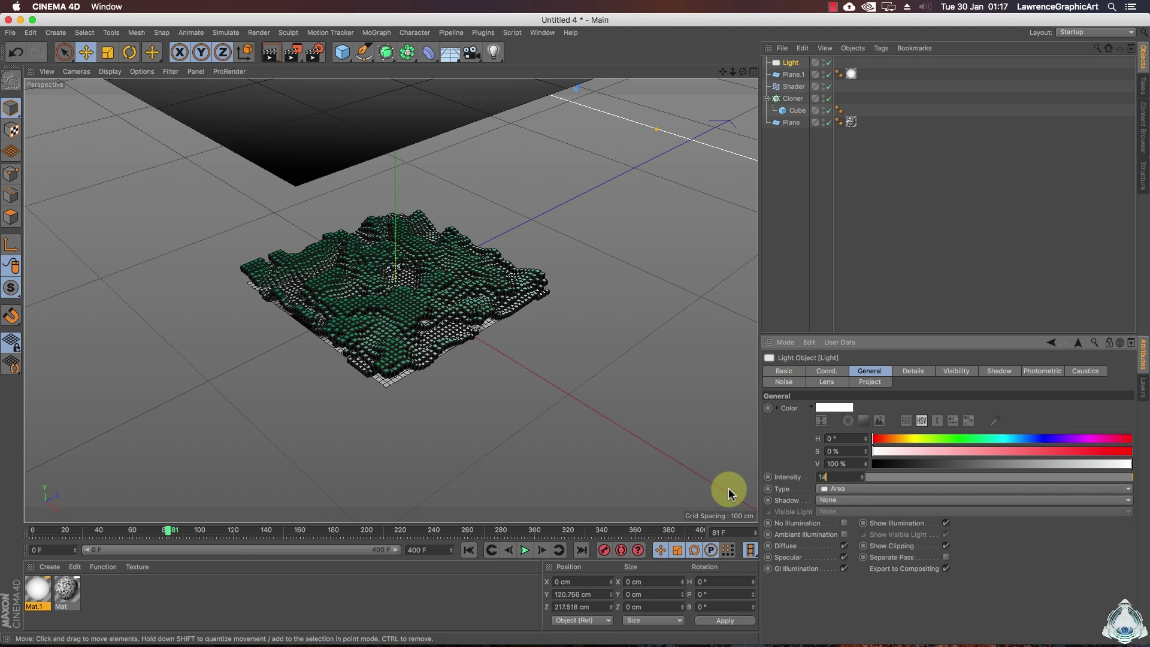
{"action": "key", "text": "Return"}
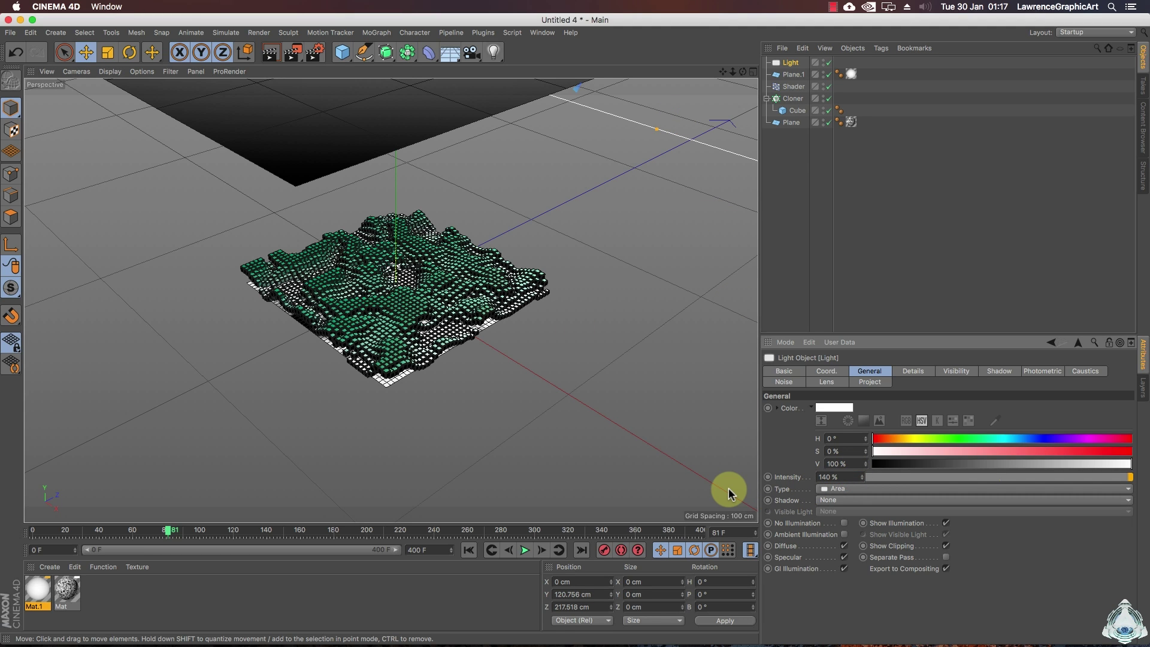
{"action": "left_click", "coordinate": [820, 505]}
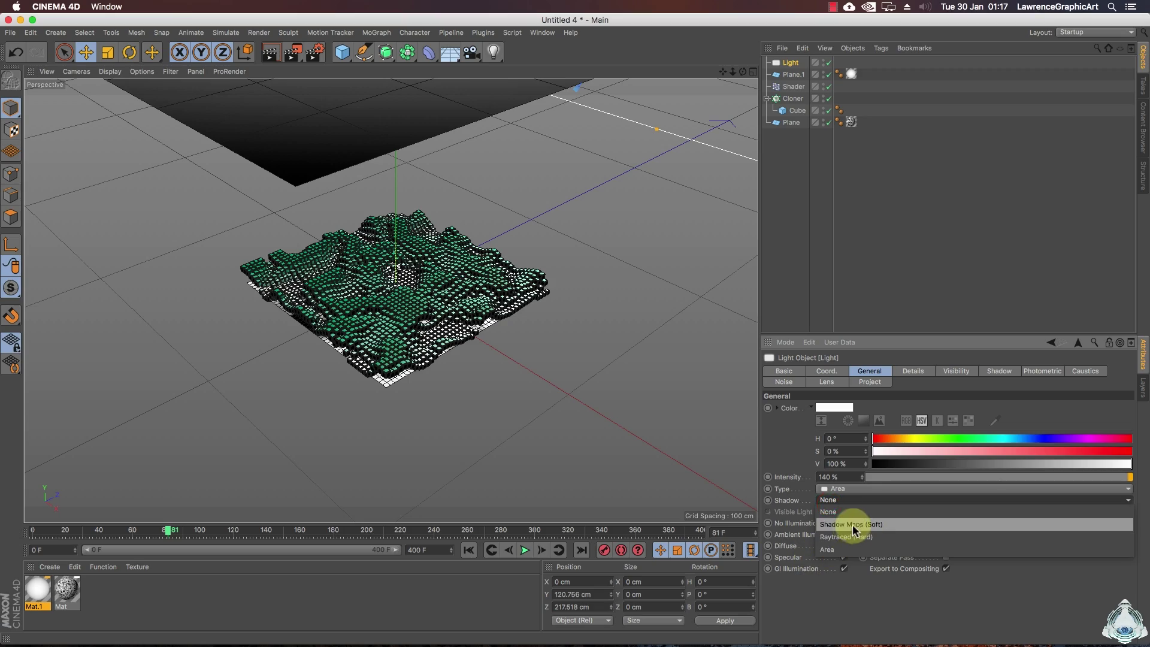
{"action": "left_click", "coordinate": [858, 529]}
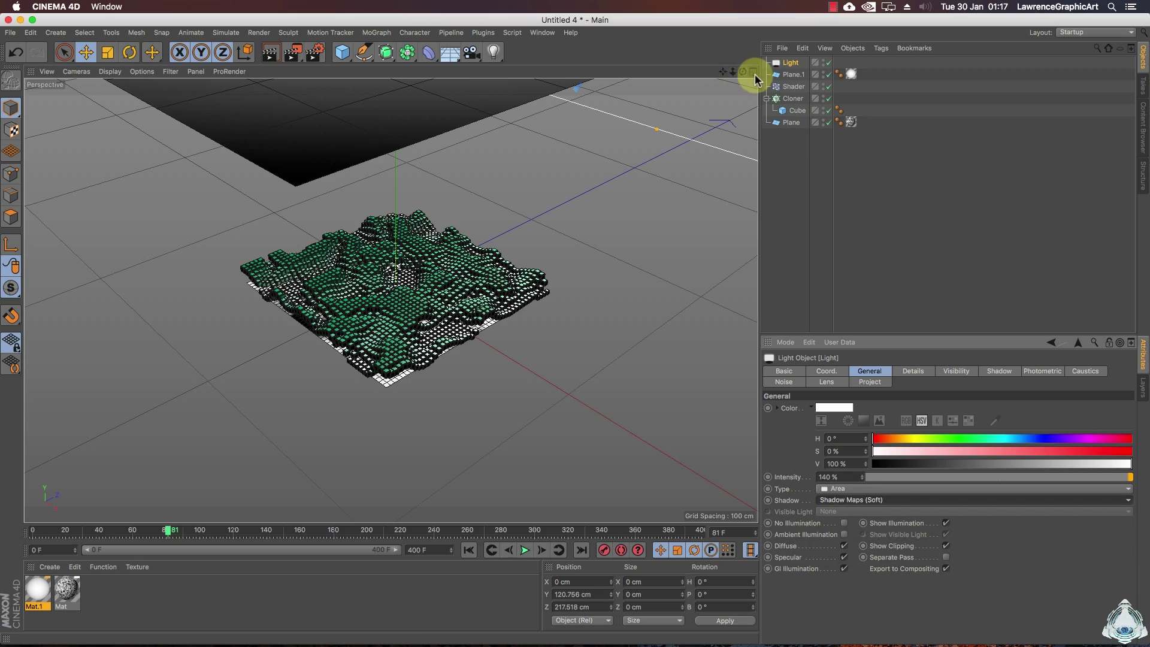
Play the animation in a close-up view to check the lit cube waves, and stop it
{"action": "mouse_move", "coordinate": [732, 71]}
{"action": "left_mouse_down"}
{"action": "mouse_move", "coordinate": [725, 81]}
{"action": "mouse_move", "coordinate": [732, 72]}
{"action": "left_mouse_up"}
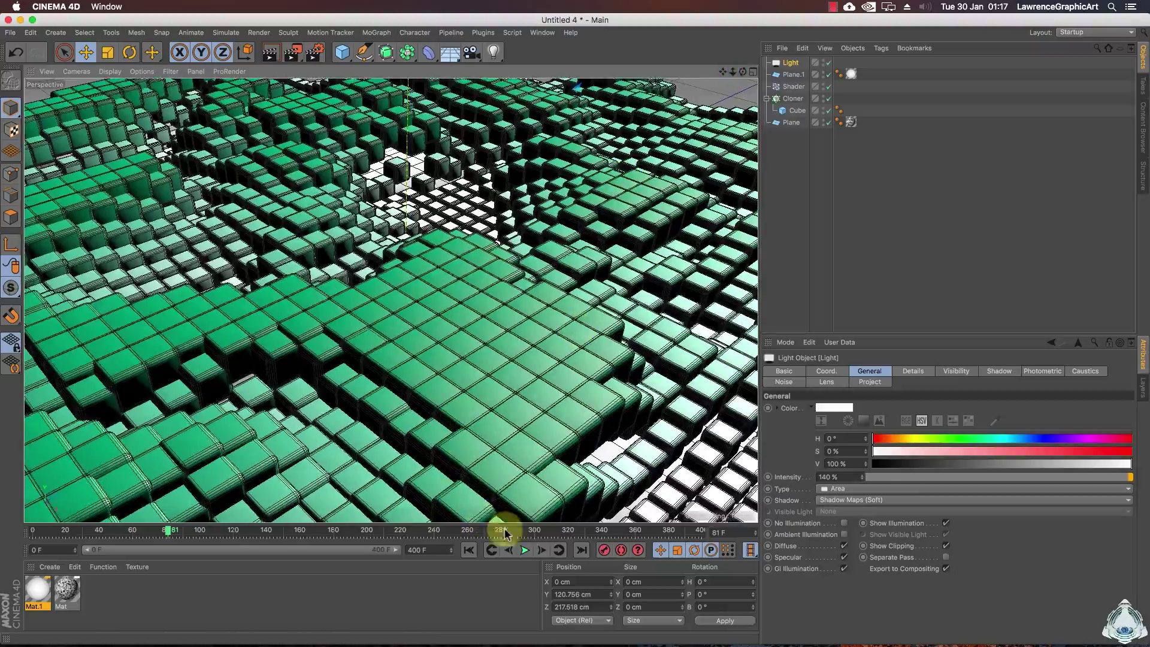
{"action": "left_click", "coordinate": [523, 549]}
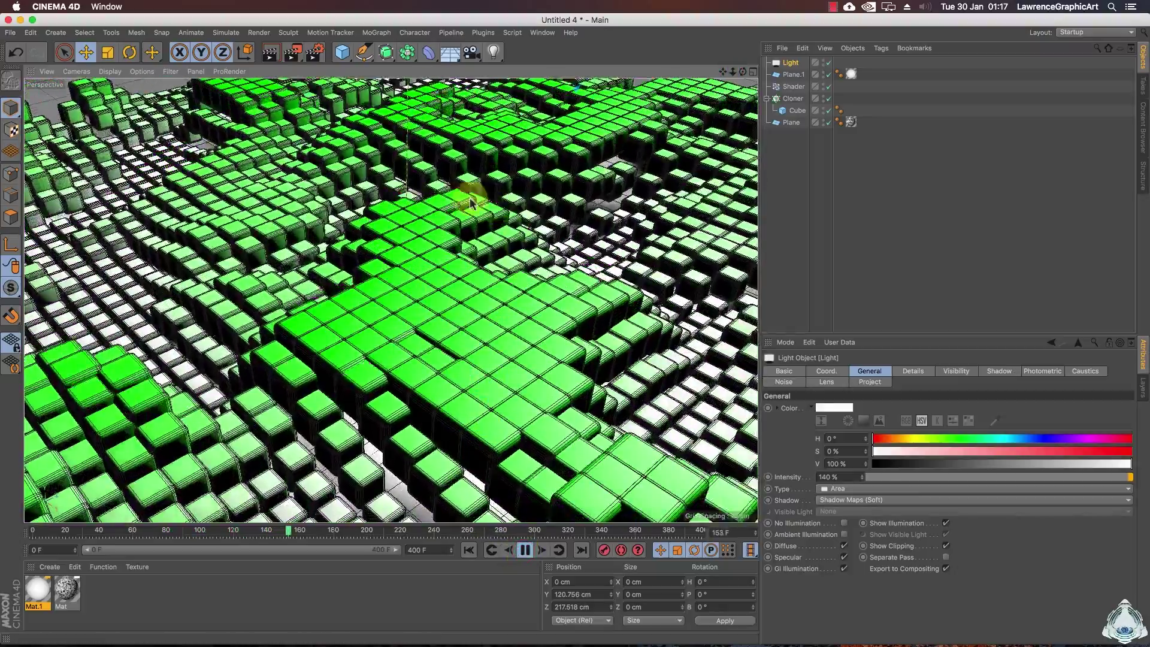
{"action": "left_click", "coordinate": [524, 549]}
Set the render output's frame range to All Frames in the render settings
{"action": "left_click", "coordinate": [315, 53]}
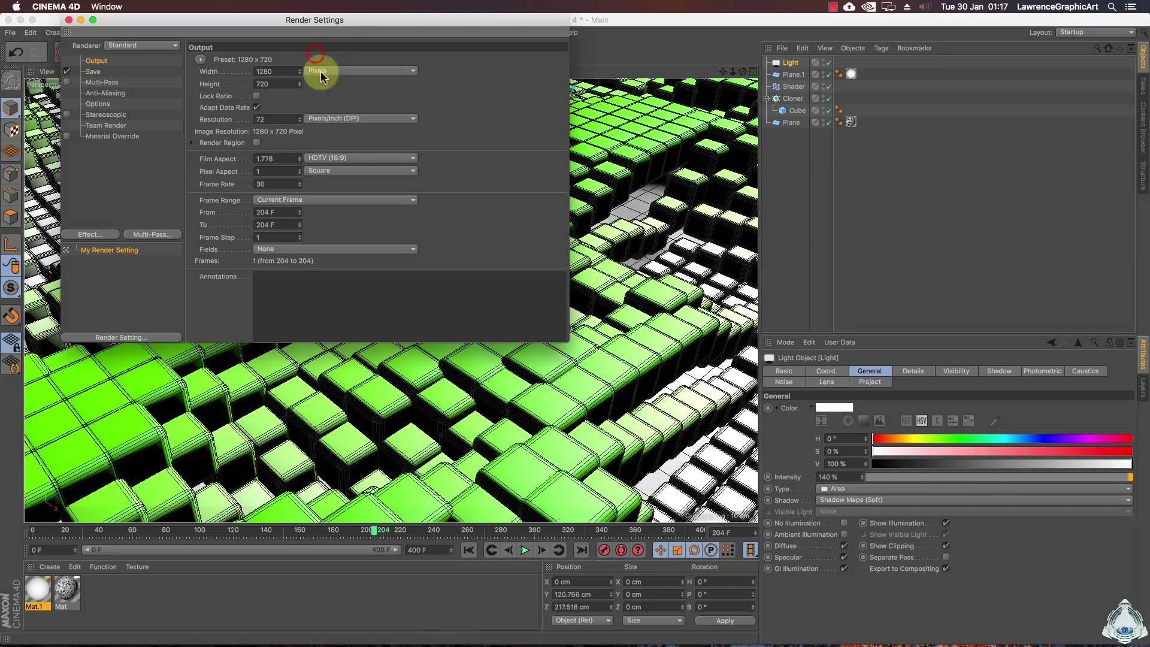
{"action": "left_click_drag", "start_coordinate": [137, 25], "coordinate": [266, 96]}
{"action": "left_click", "coordinate": [410, 154]}
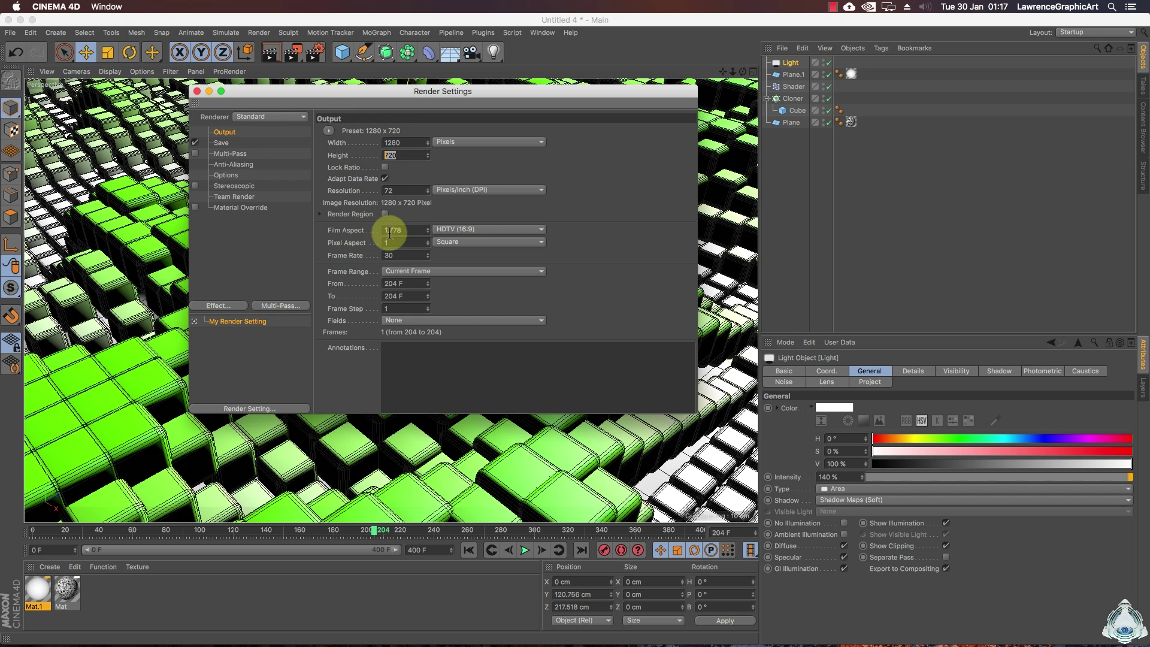
{"action": "left_click", "coordinate": [405, 271]}
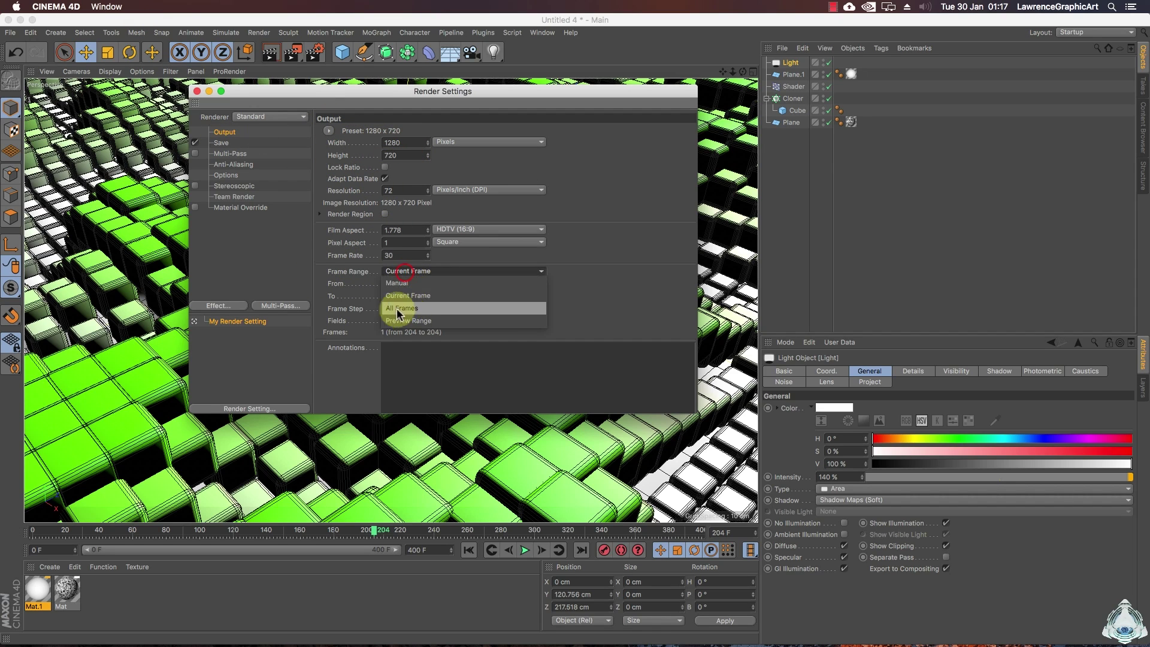
{"action": "left_click", "coordinate": [452, 308]}
{"action": "left_click", "coordinate": [405, 285]}
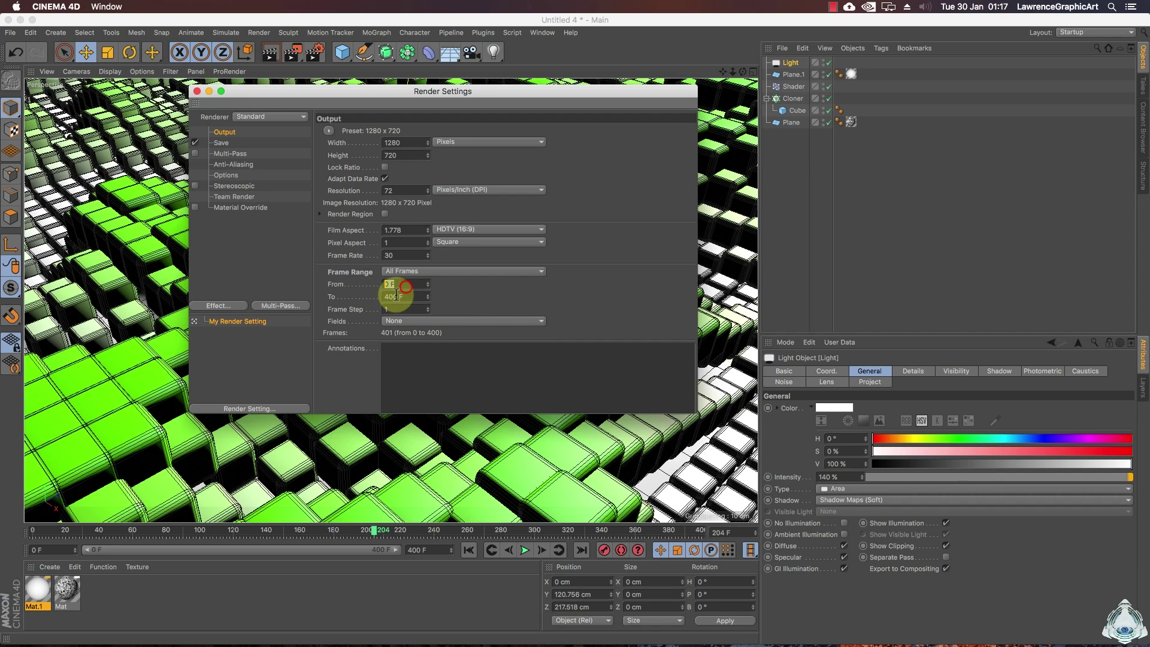
Set the render's save format to MOV
{"action": "left_click", "coordinate": [222, 143]}
{"action": "left_click", "coordinate": [445, 164]}
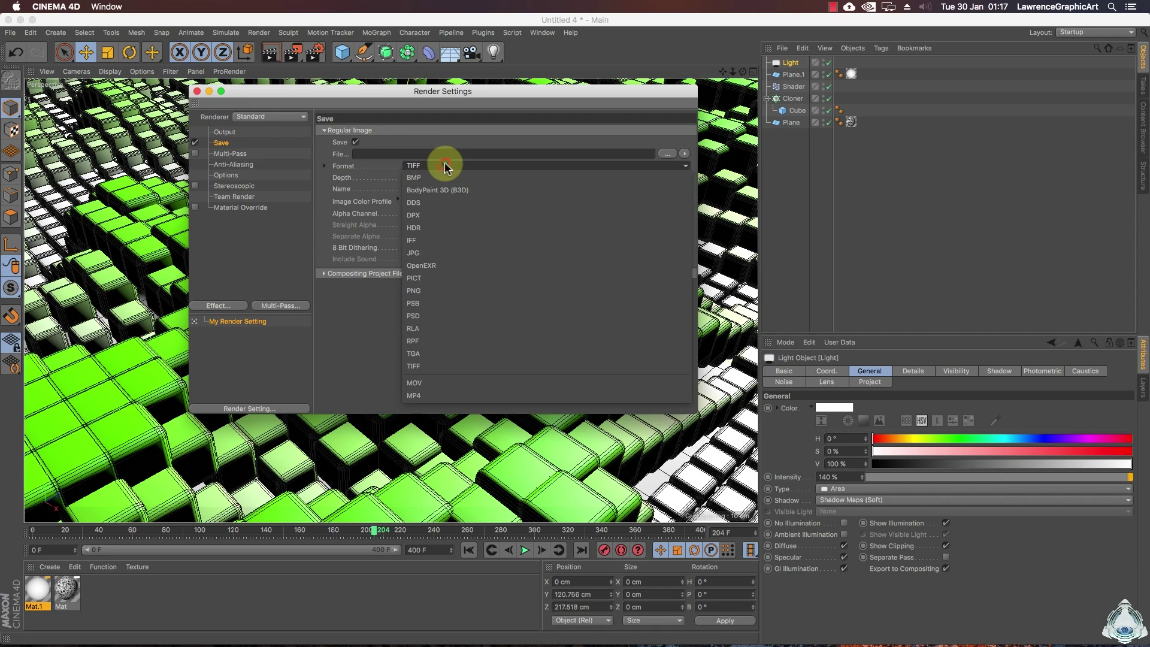
{"action": "left_click", "coordinate": [447, 384]}
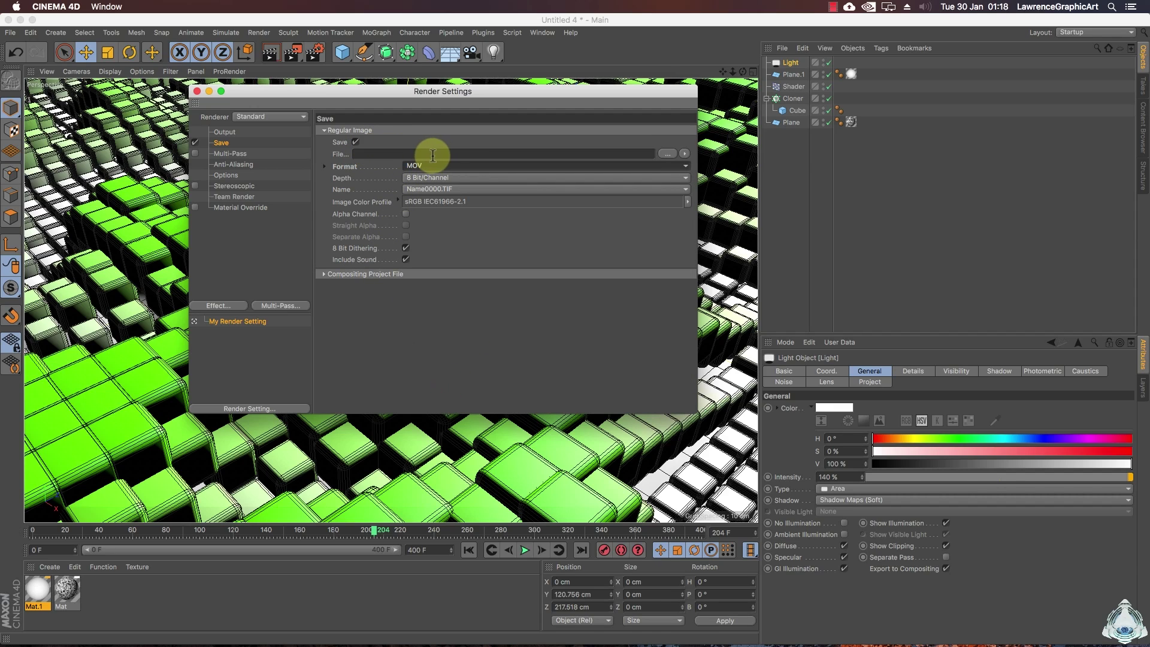
Set the render's save depth to 16 Bit/Channel
{"action": "left_click", "coordinate": [437, 177]}
{"action": "left_click", "coordinate": [446, 202]}
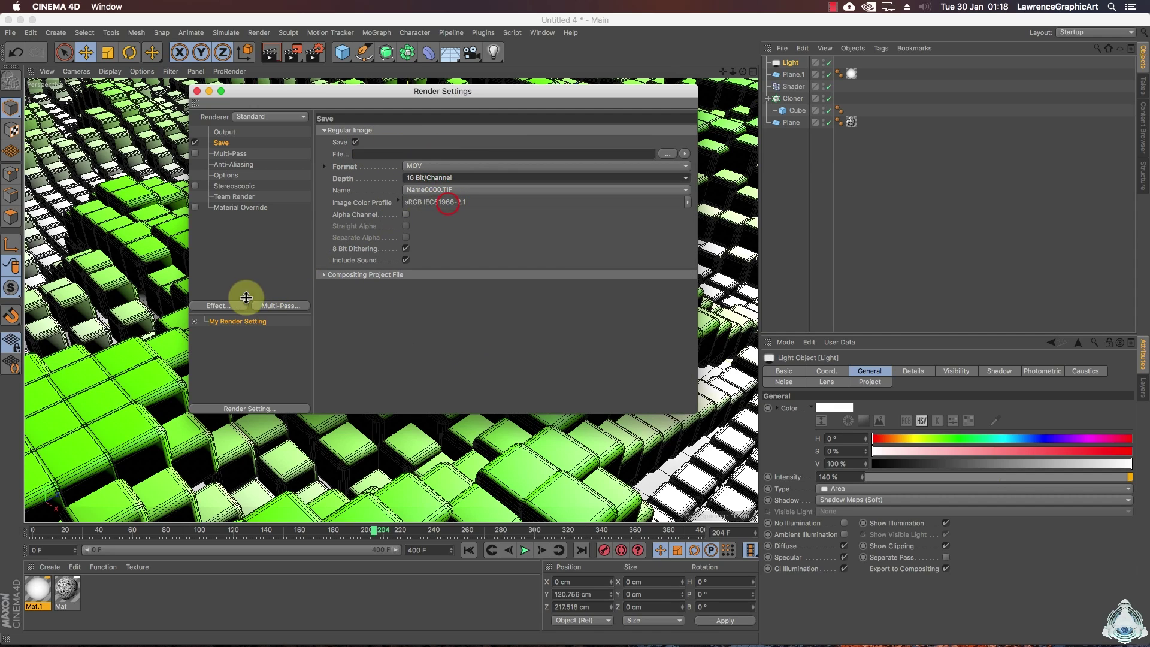
Add the Ambient Occlusion effect to the render settings with 150 maximum samples and 100% accuracy
{"action": "left_click", "coordinate": [215, 307]}
{"action": "left_click", "coordinate": [288, 333]}
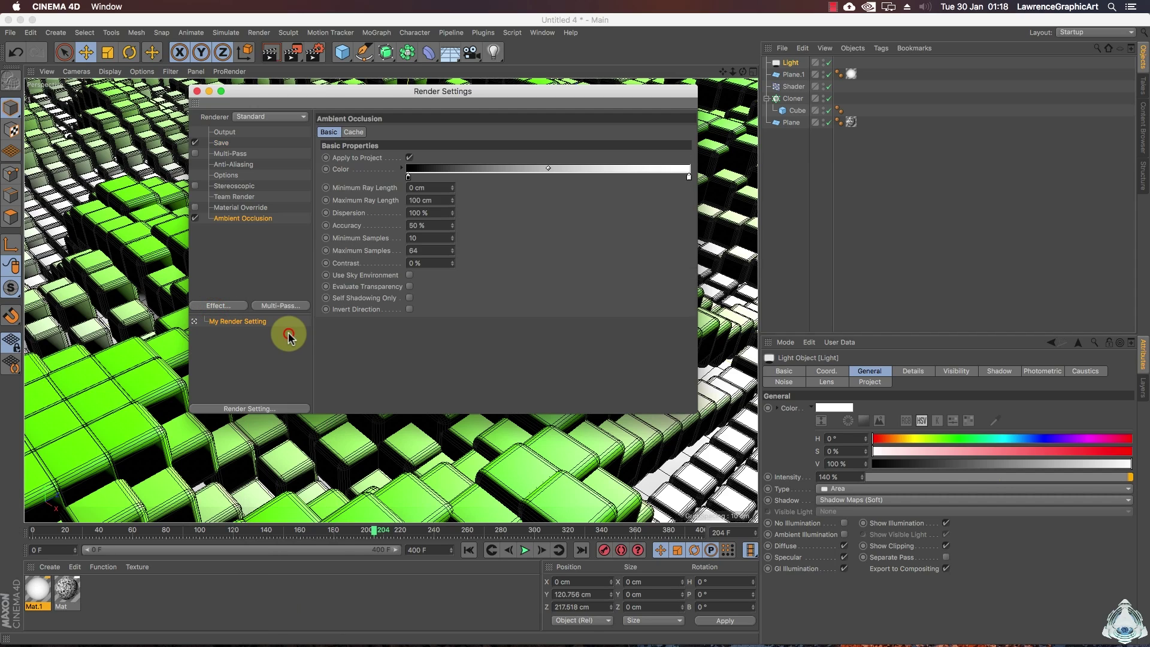
{"action": "left_click", "coordinate": [224, 220]}
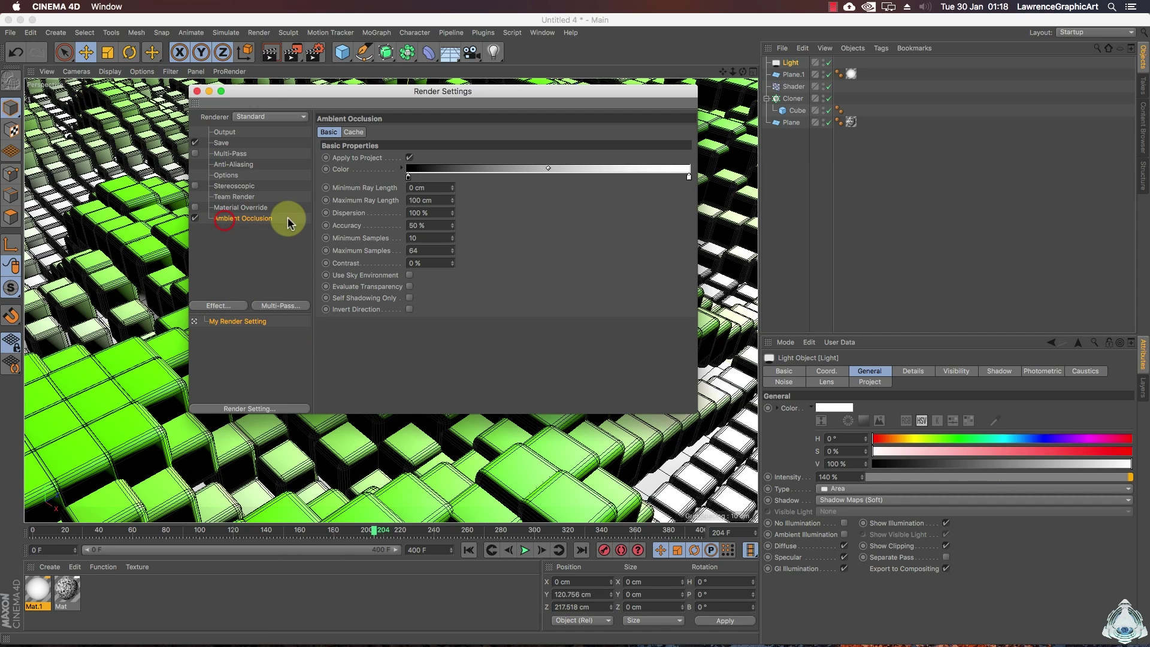
{"action": "left_click", "coordinate": [435, 251]}
{"action": "type", "text": "150"}
{"action": "left_click", "coordinate": [427, 225]}
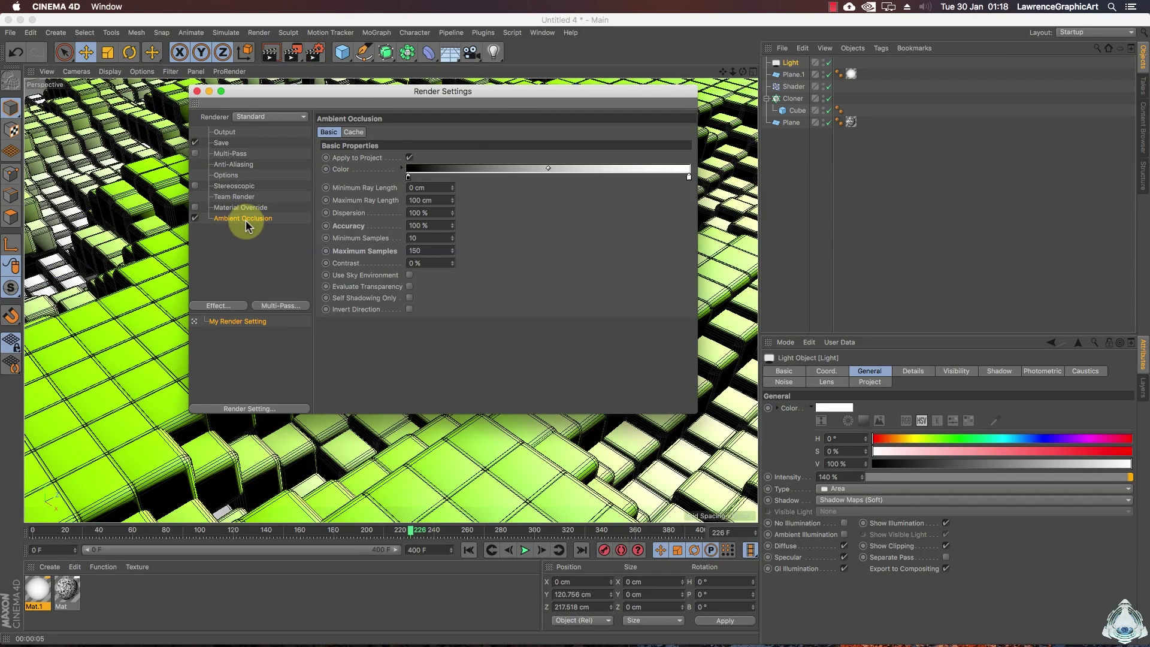
Add the Global Illumination effect to the render settings and set its samples to Low
{"action": "left_click", "coordinate": [220, 306]}
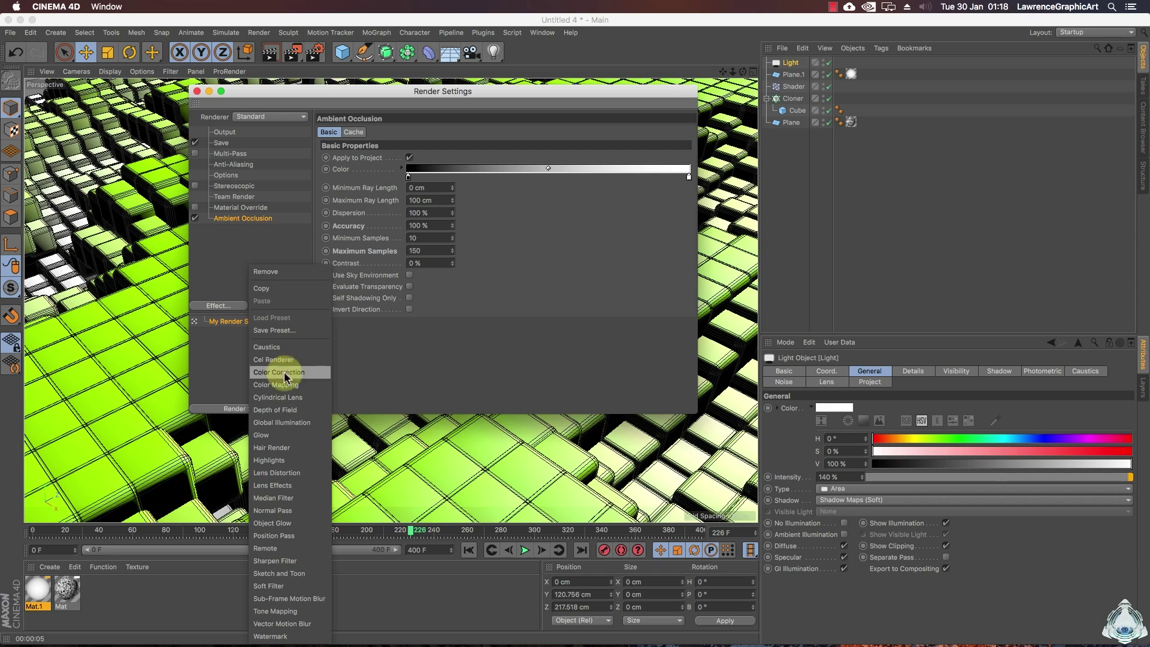
{"action": "left_click", "coordinate": [304, 425]}
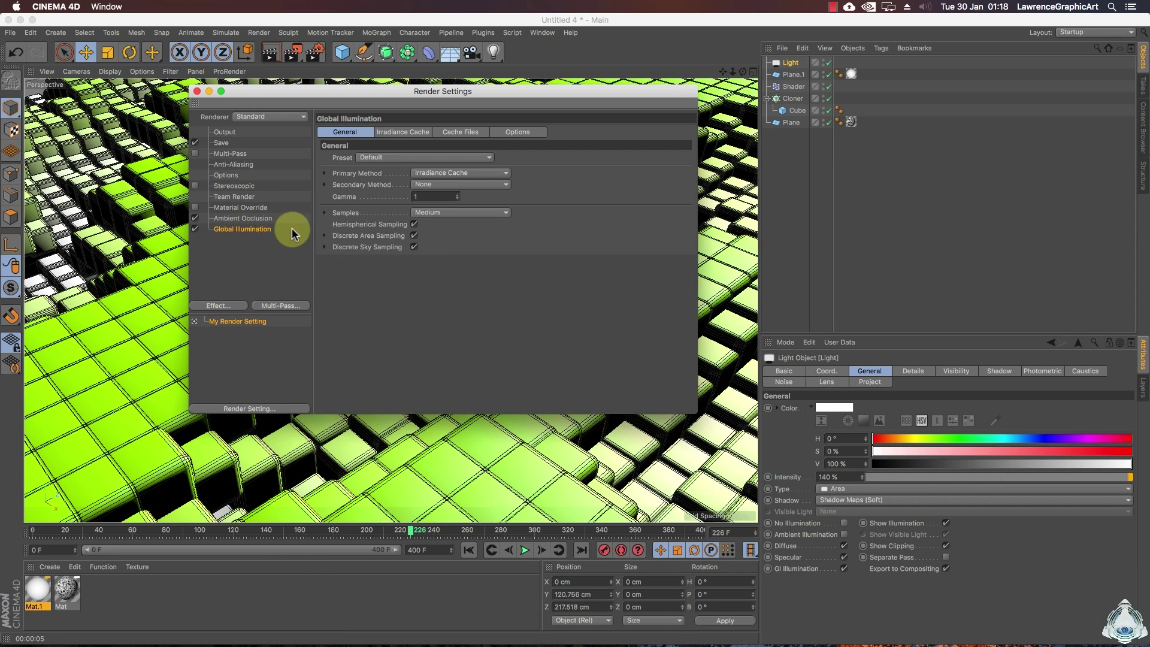
{"action": "left_click", "coordinate": [437, 213]}
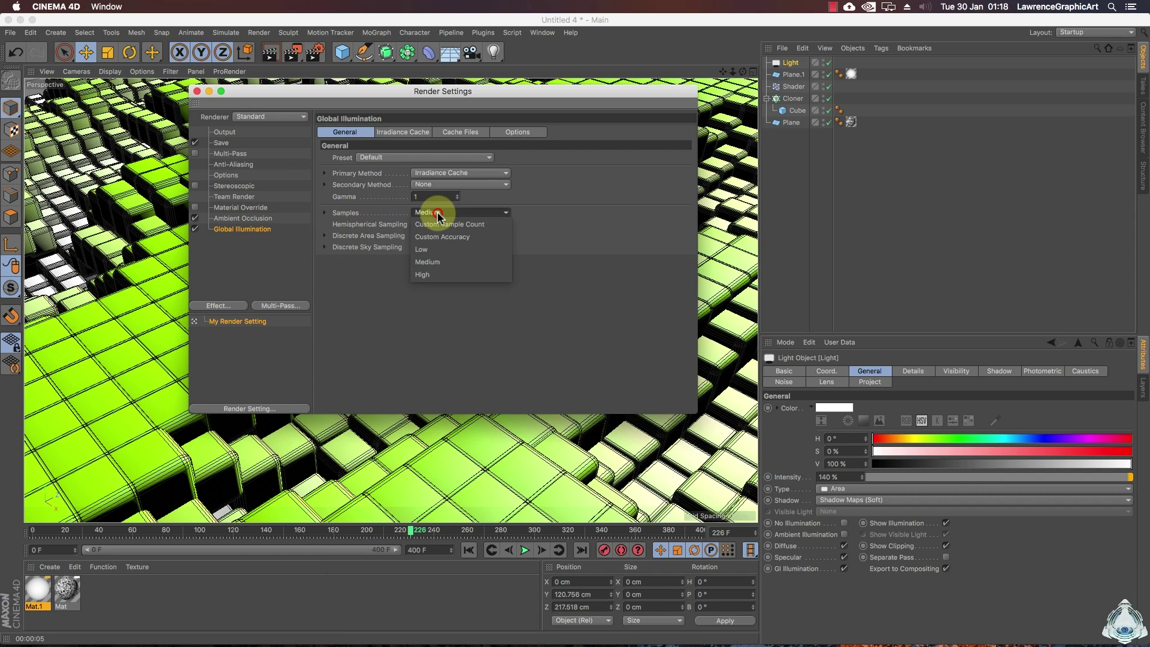
{"action": "left_click", "coordinate": [436, 247]}
Set the Global Illumination's irradiance cache to Low record density and 100% smoothing
{"action": "left_click", "coordinate": [403, 132]}
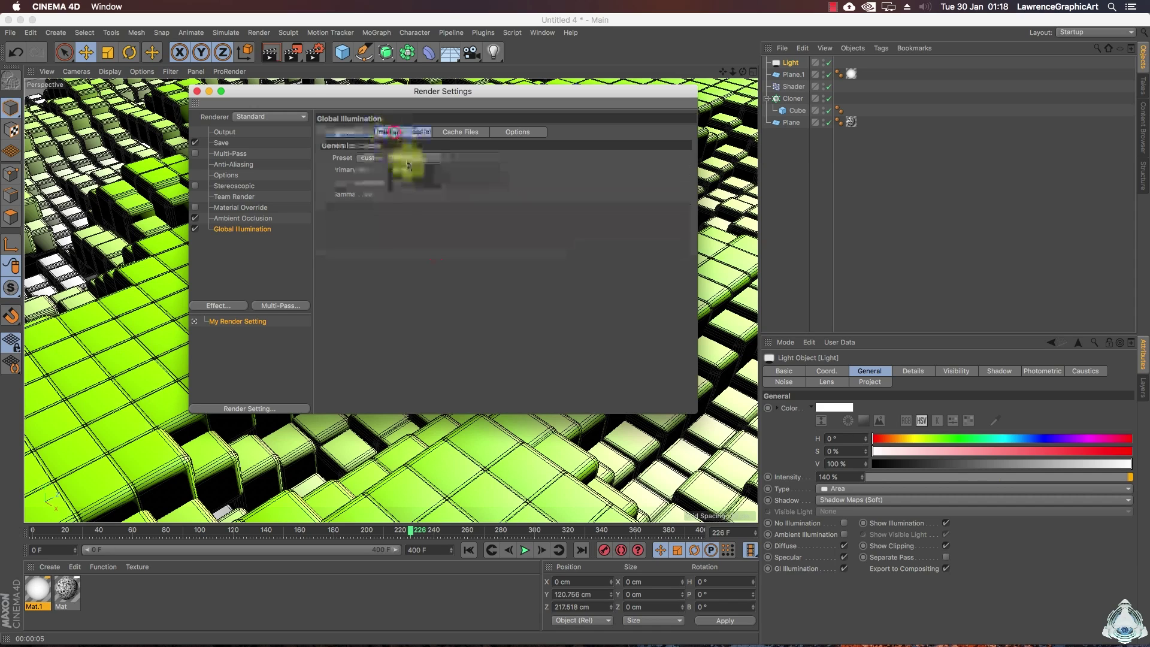
{"action": "left_click", "coordinate": [412, 157]}
{"action": "left_click", "coordinate": [412, 207]}
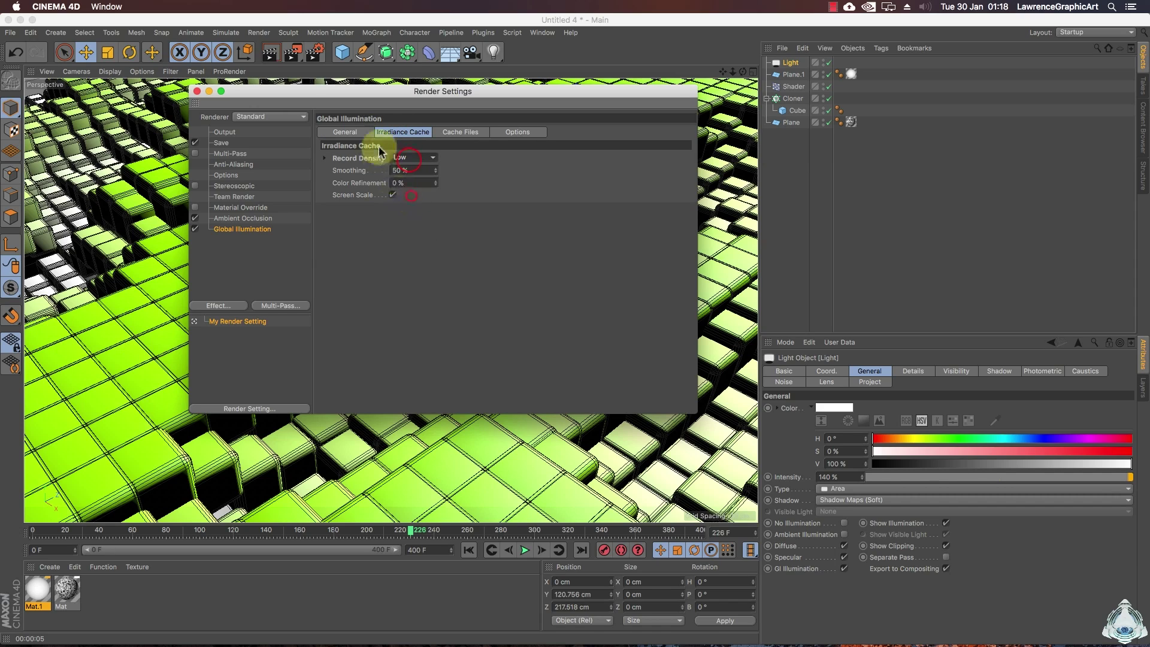
{"action": "left_click", "coordinate": [457, 132]}
{"action": "left_click", "coordinate": [516, 131]}
{"action": "left_click", "coordinate": [457, 132]}
{"action": "left_click", "coordinate": [403, 132]}
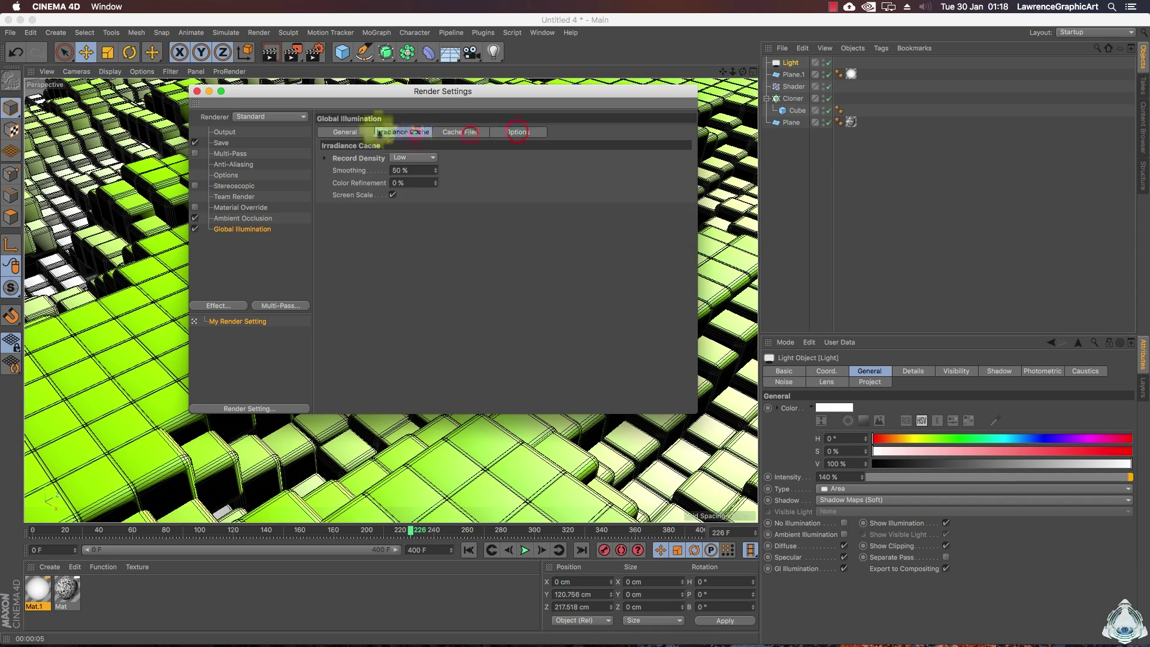
{"action": "left_click", "coordinate": [345, 132]}
{"action": "left_click", "coordinate": [392, 132]}
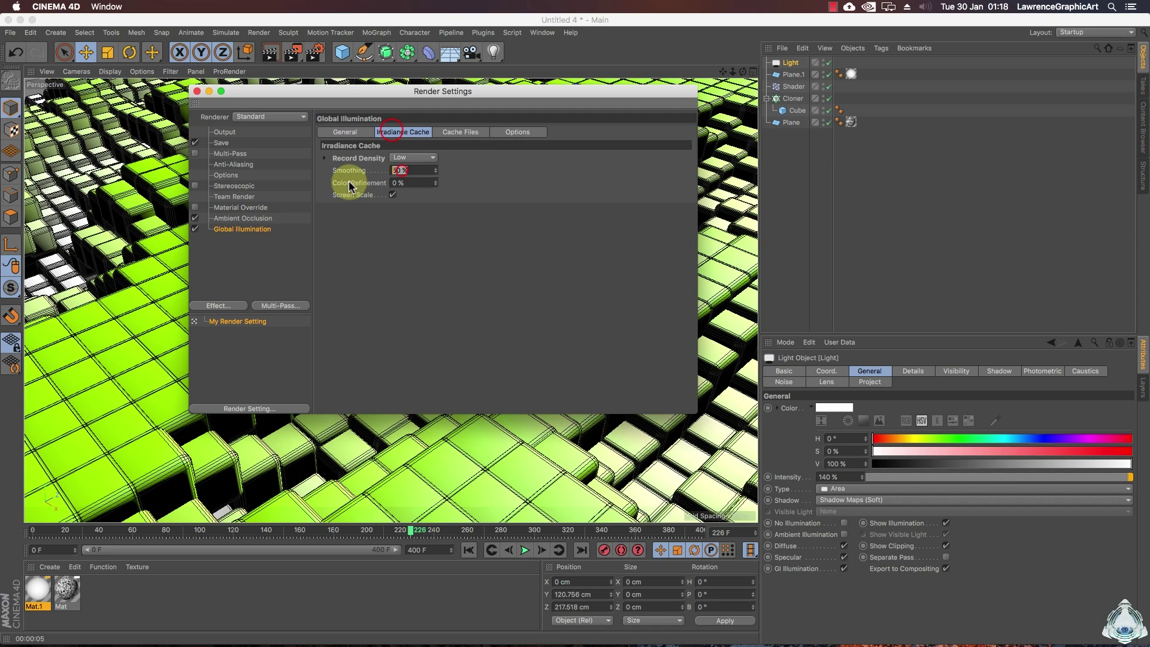
{"action": "type", "text": "100"}
{"action": "left_click", "coordinate": [550, 260]}
{"action": "left_click", "coordinate": [346, 132]}
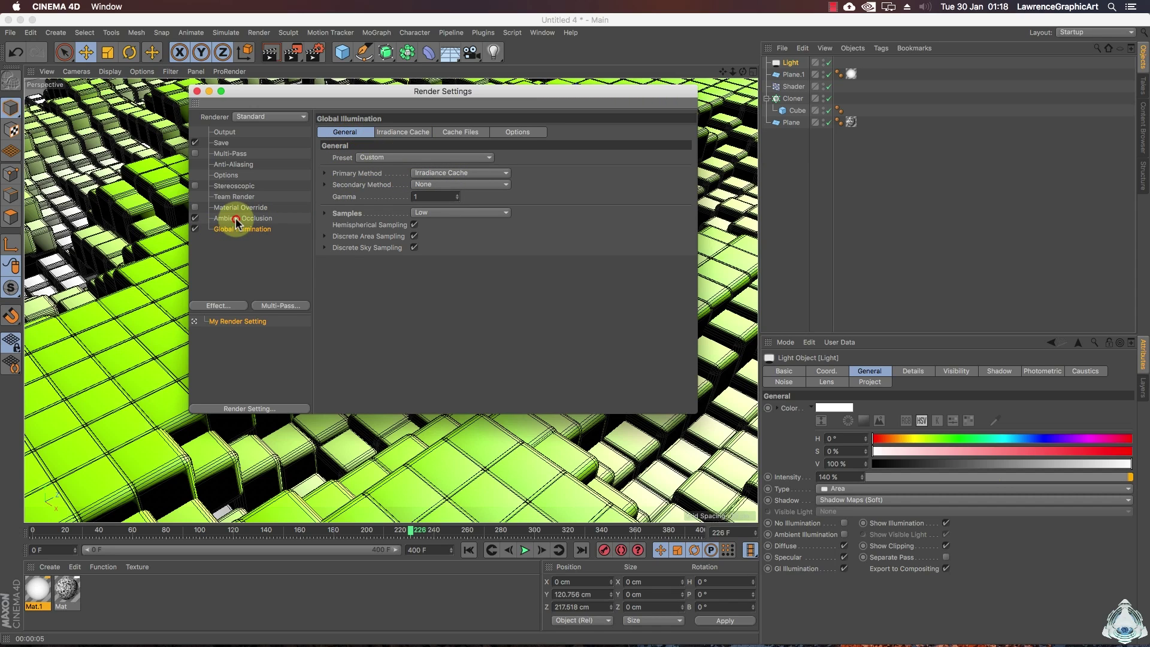
Check the Ambient Occlusion and output size settings, and close the render settings
{"action": "left_click", "coordinate": [234, 219]}
{"action": "left_click", "coordinate": [223, 132]}
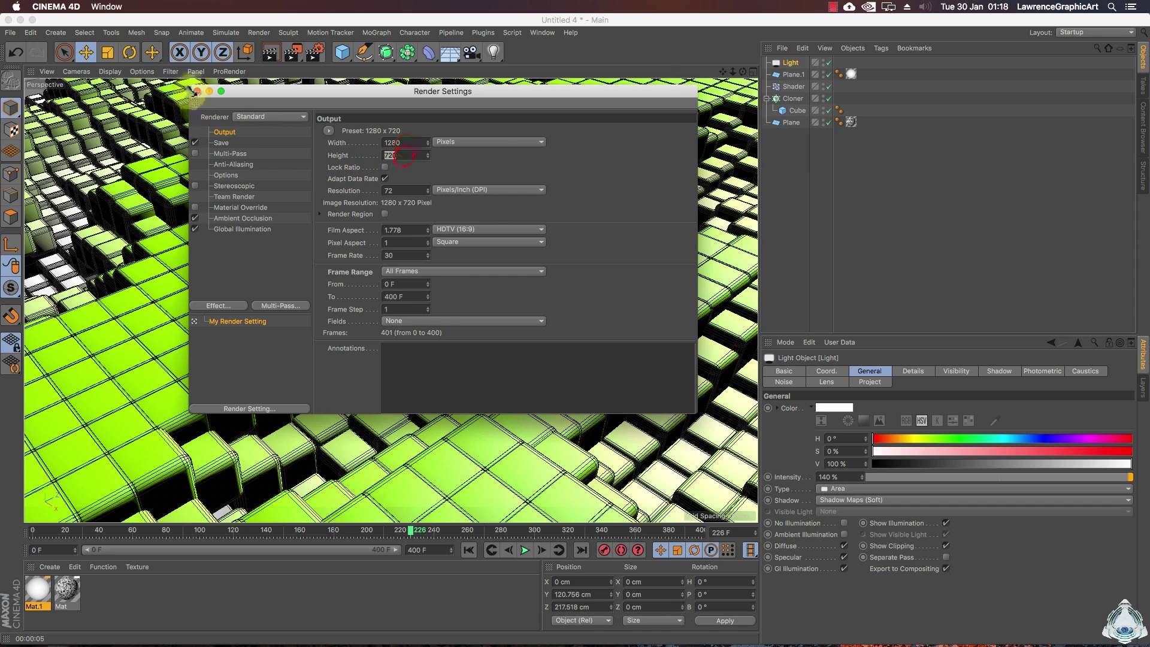
{"action": "left_click", "coordinate": [197, 91]}
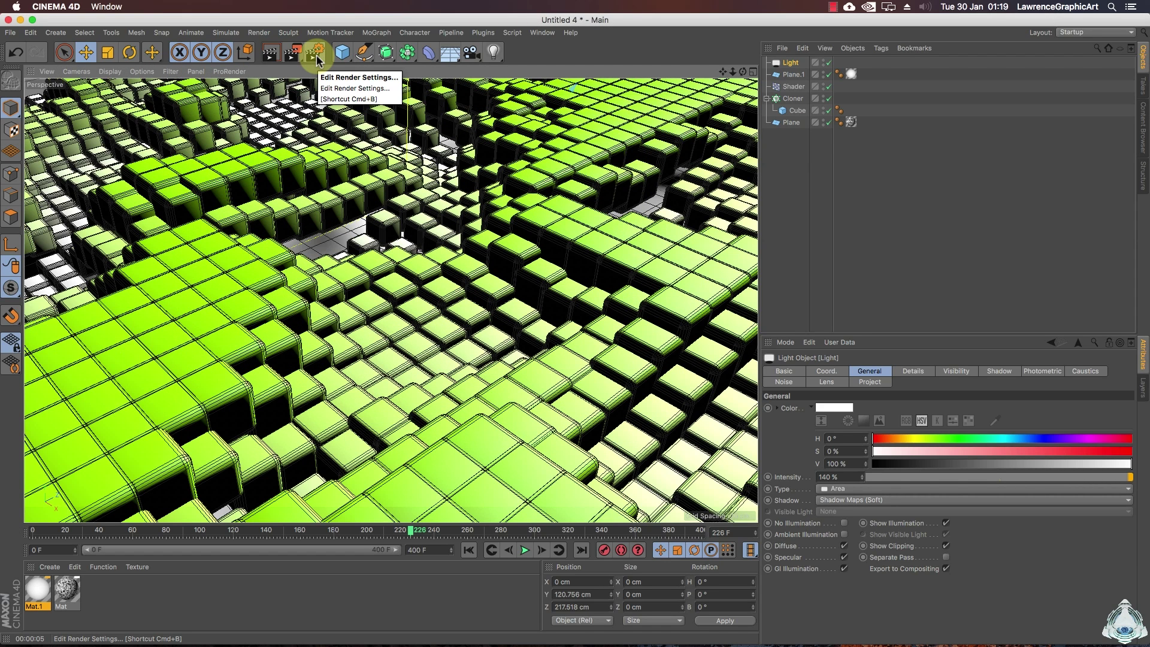
Render a preview of the current view, and play the animation on to frame 298
{"action": "left_click", "coordinate": [271, 54]}
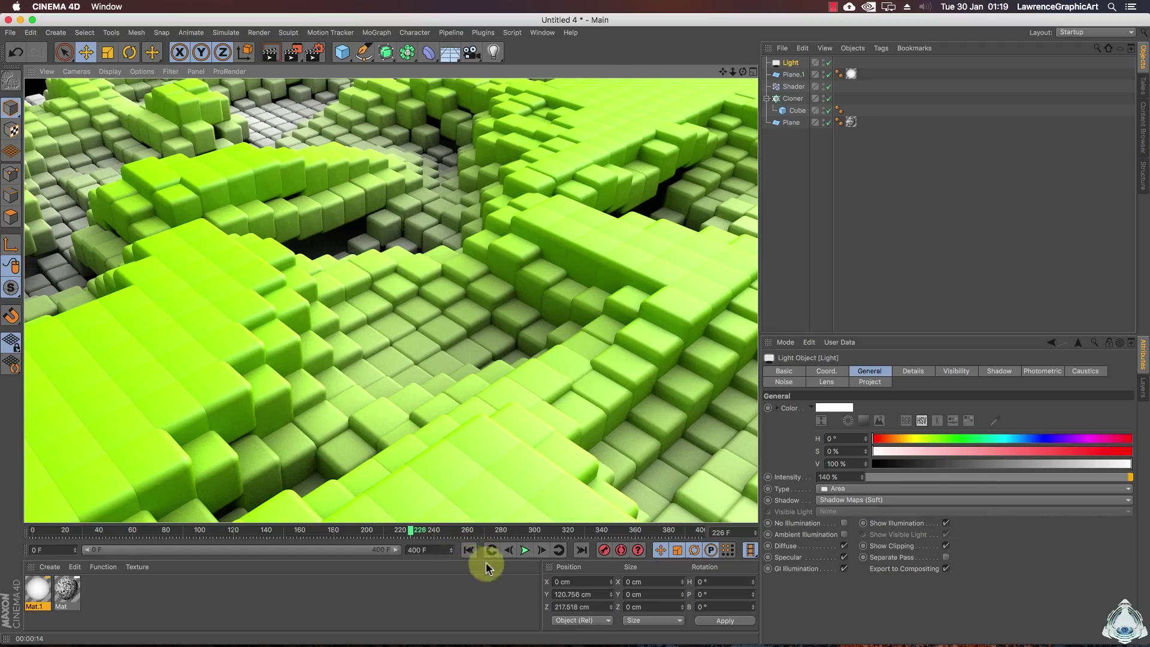
{"action": "left_click", "coordinate": [525, 551]}
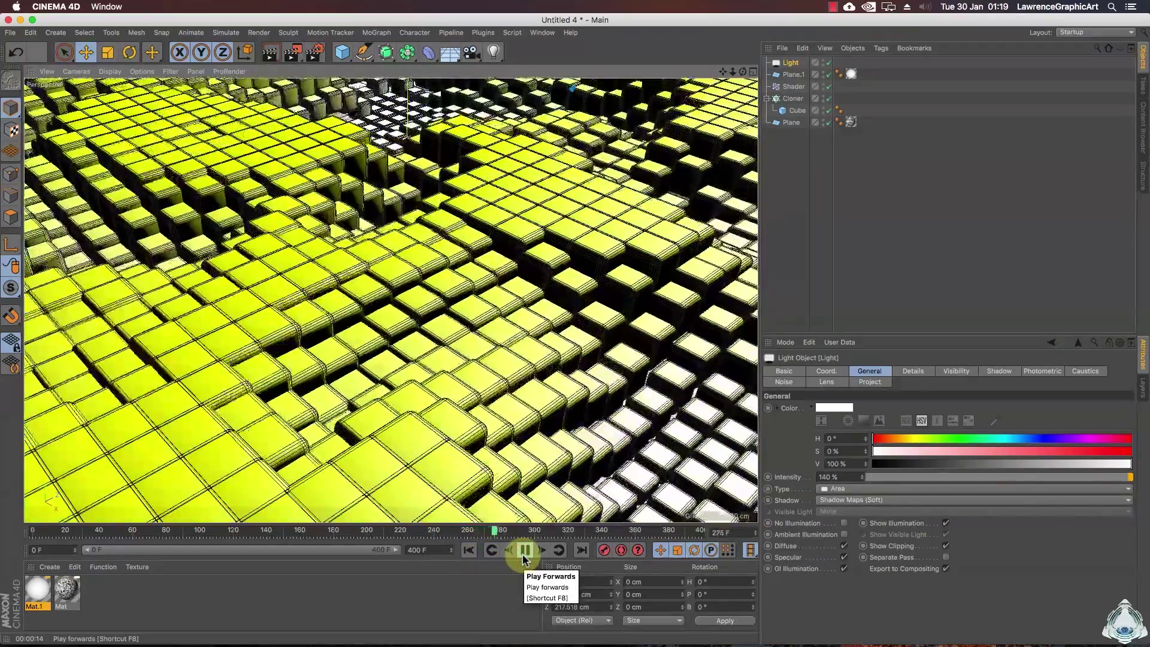
{"action": "left_click", "coordinate": [523, 551]}
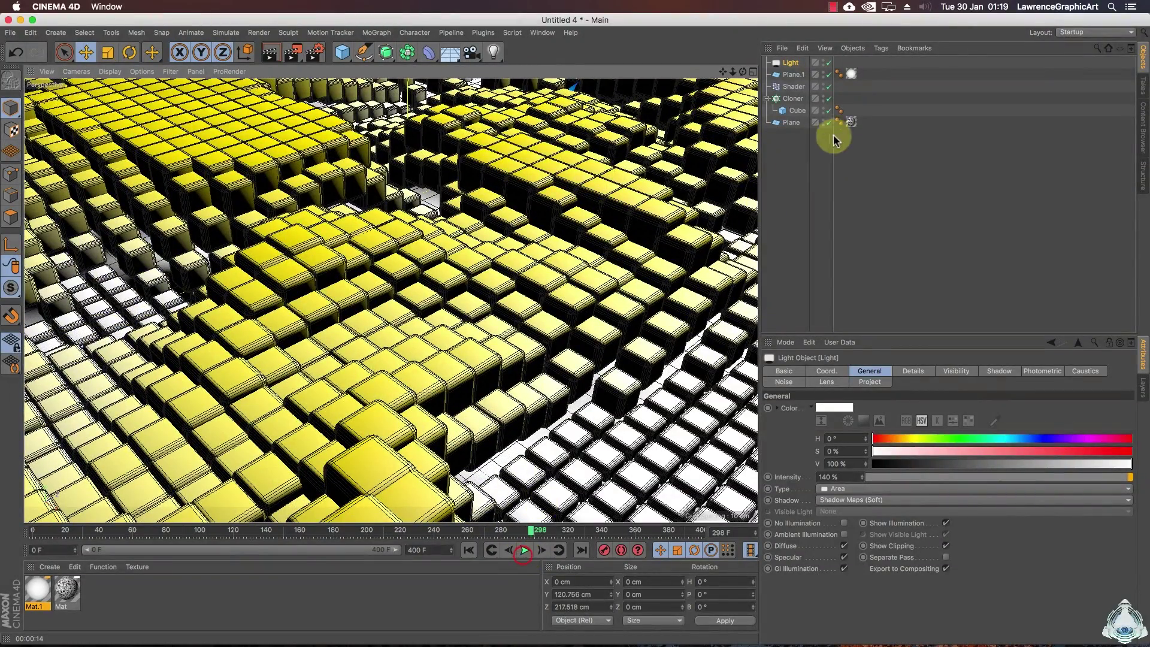
Set the Shader effector's scale to 0.2
{"action": "left_click", "coordinate": [792, 89]}
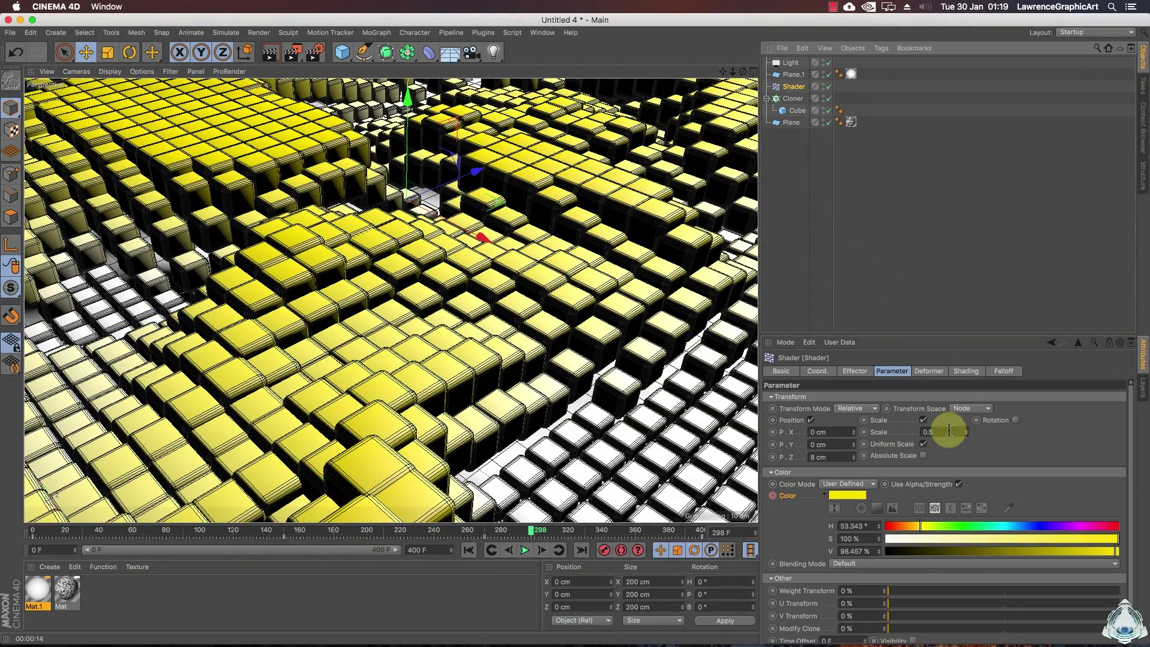
{"action": "left_click", "coordinate": [930, 433]}
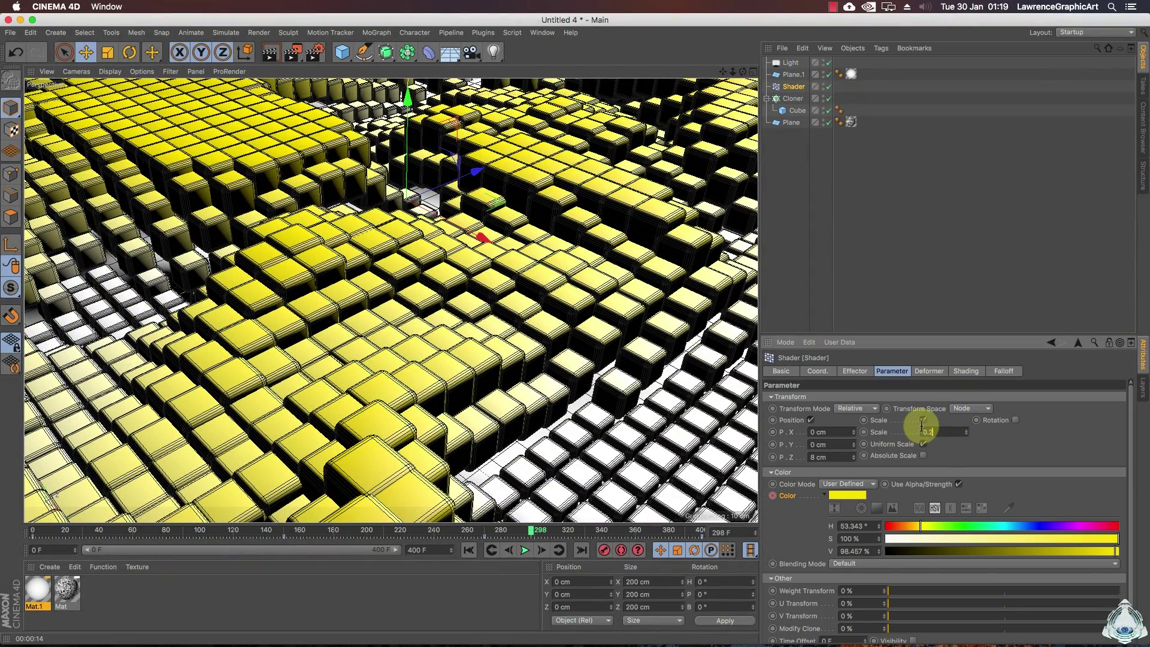
{"action": "key", "text": "Return"}
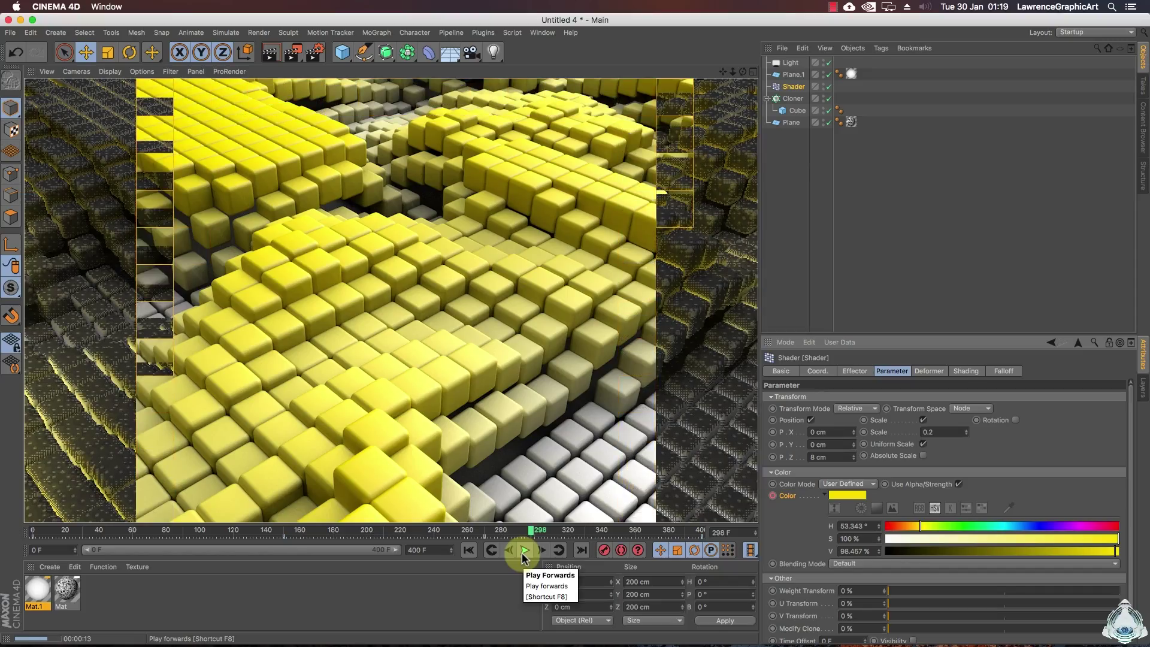
Play the animation with the changed cube scale, and render a preview of the view at frame 336
{"action": "left_click", "coordinate": [524, 557]}
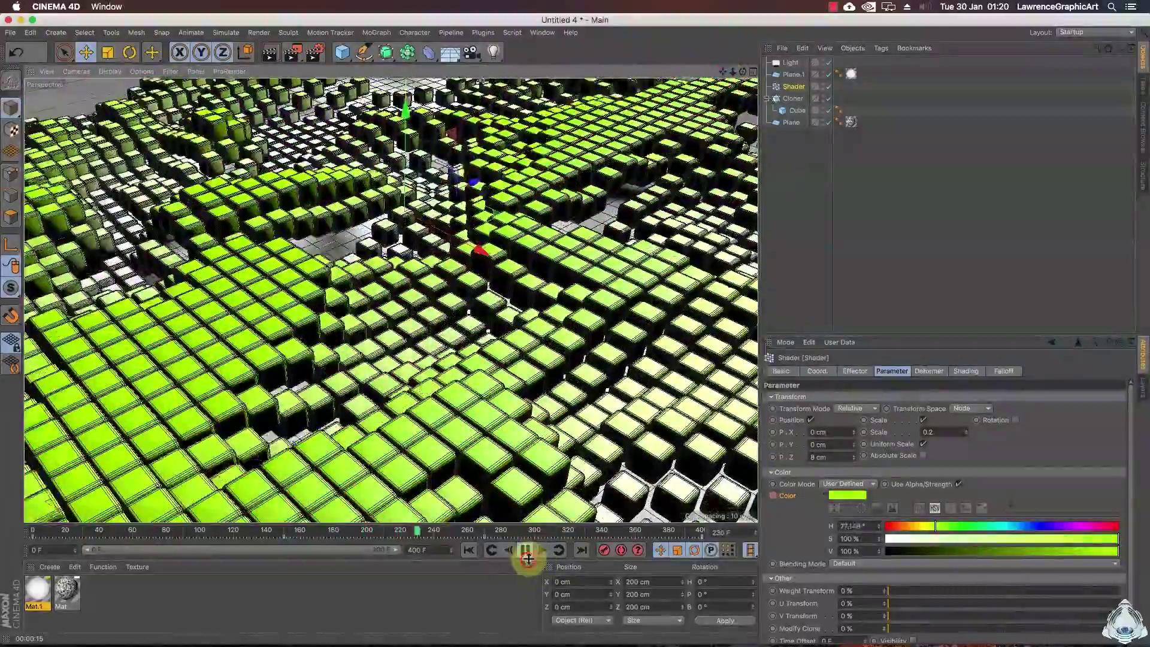
{"action": "left_click", "coordinate": [526, 550]}
{"action": "left_click_drag", "start_coordinate": [419, 535], "coordinate": [597, 530]}
{"action": "left_click", "coordinate": [270, 52]}
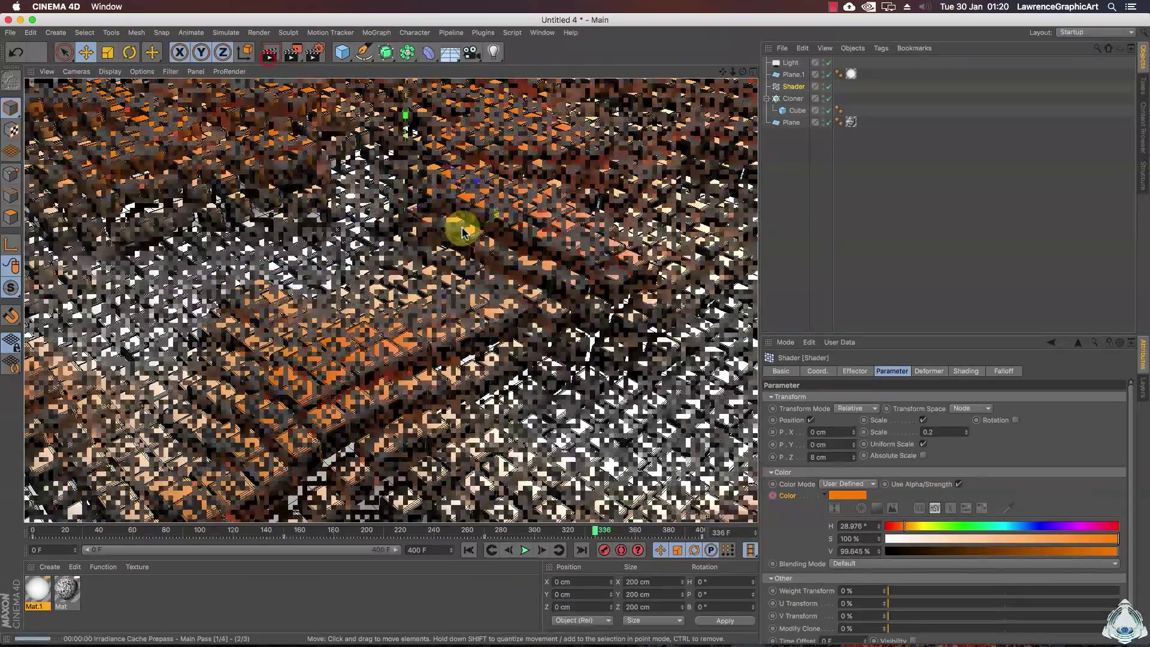